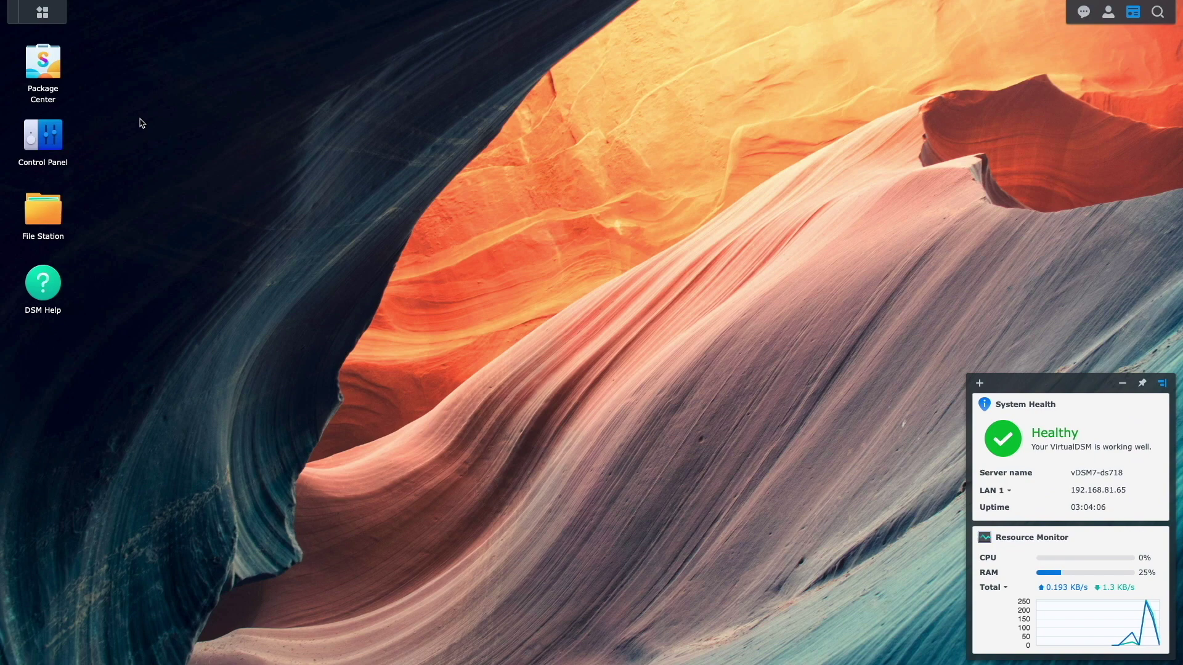
# Find 'contacts' in Package Center and install Synology Contacts with its required dependencies.
pyautogui.click(48, 70)
pyautogui.click(377, 175)
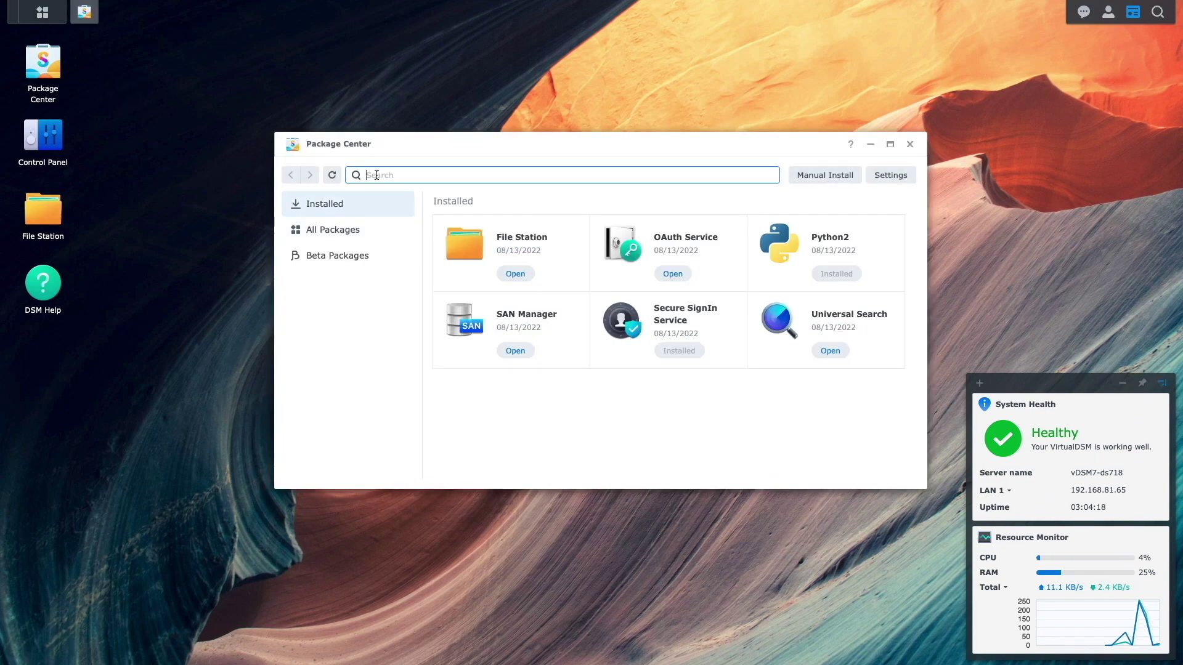
pyautogui.write('contacts')
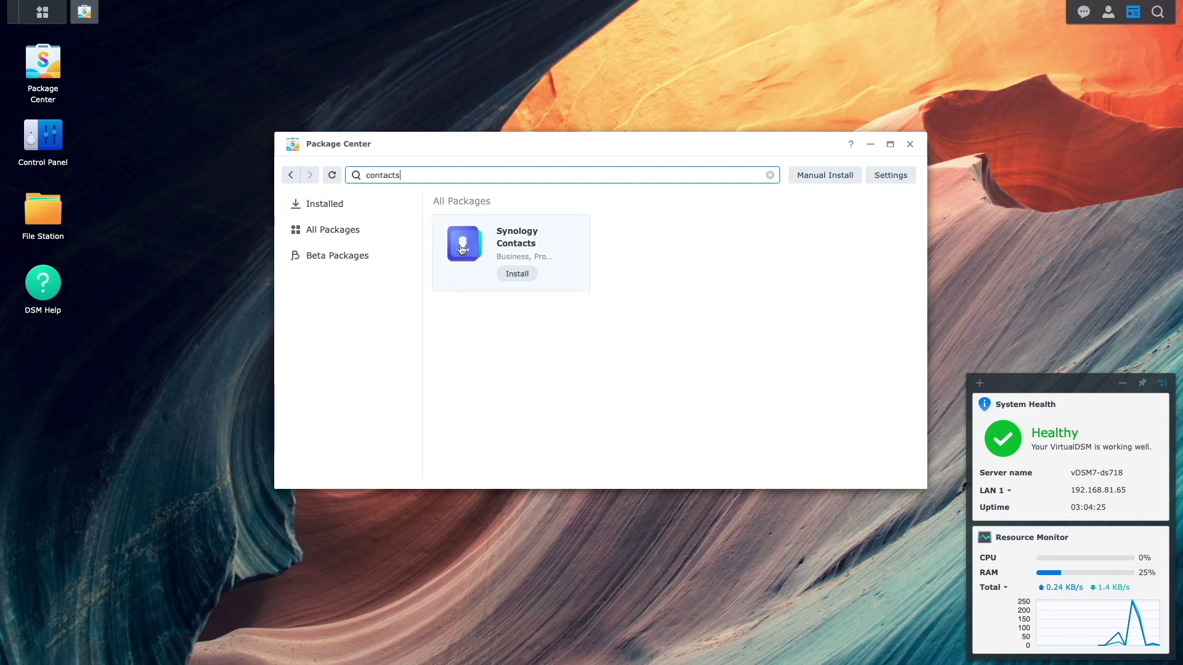
pyautogui.click(525, 275)
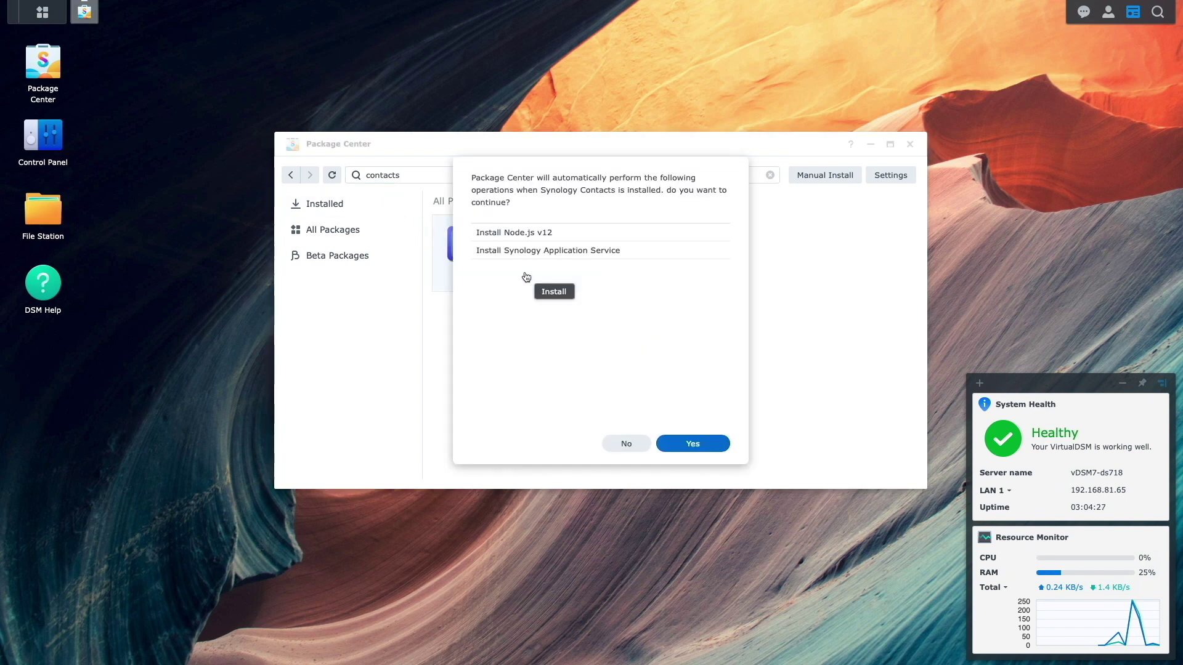
pyautogui.click(684, 444)
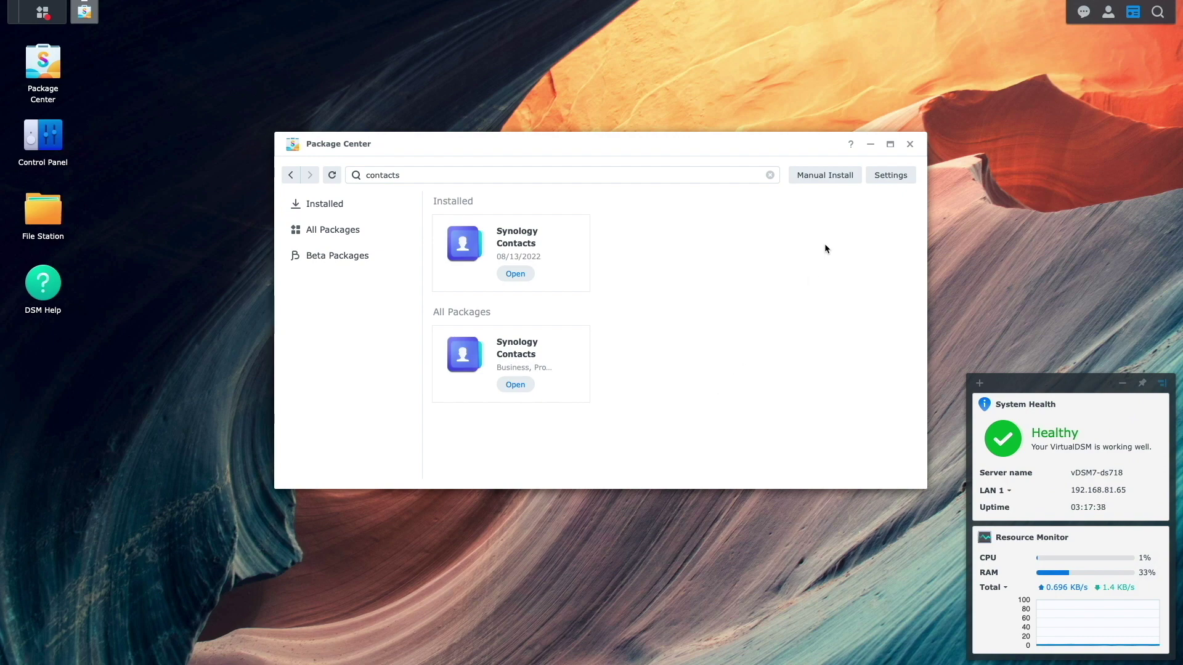
# Start a new DDNS entry under Control Panel's External Access settings.
pyautogui.click(910, 145)
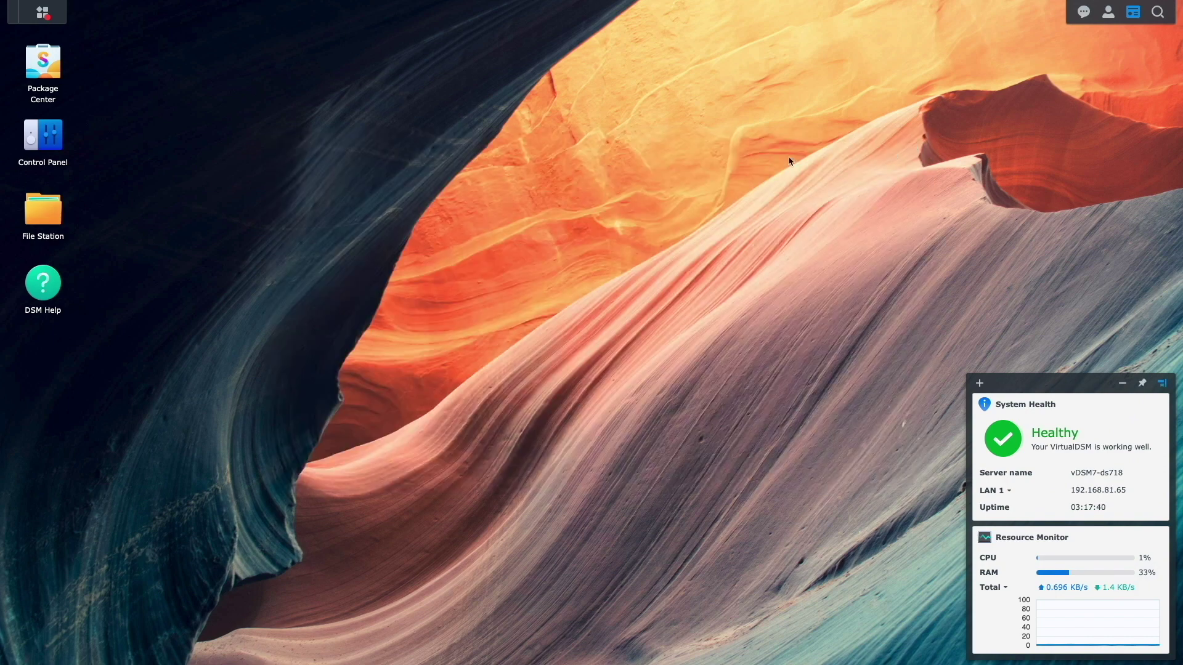
pyautogui.click(53, 146)
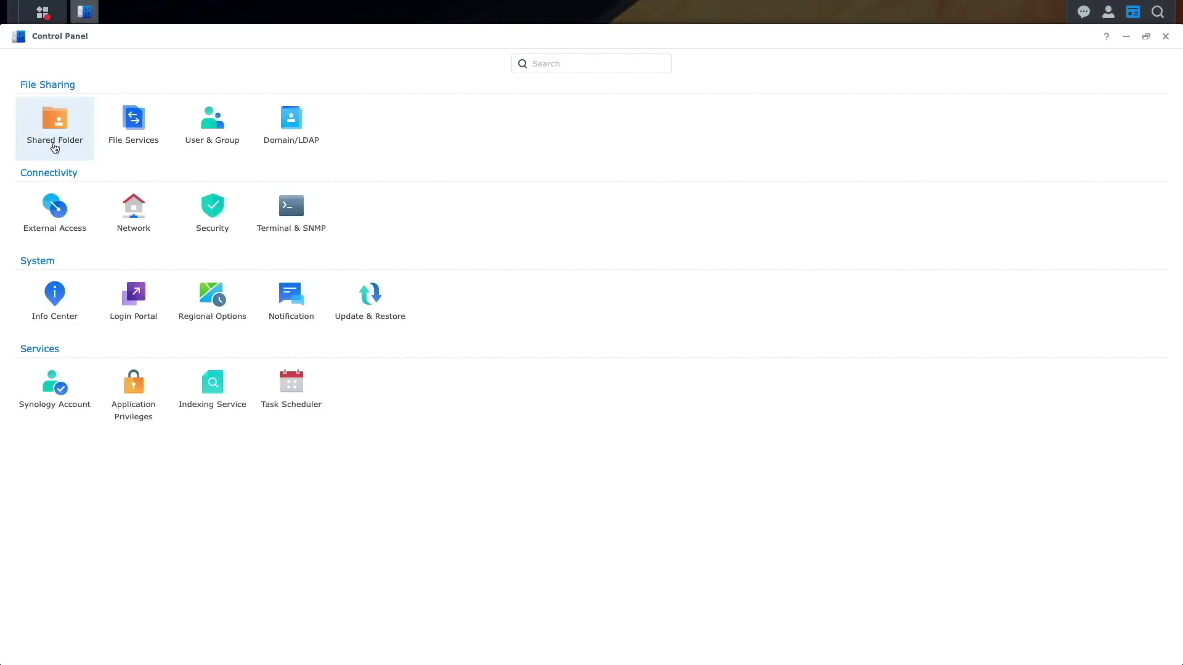
pyautogui.click(62, 212)
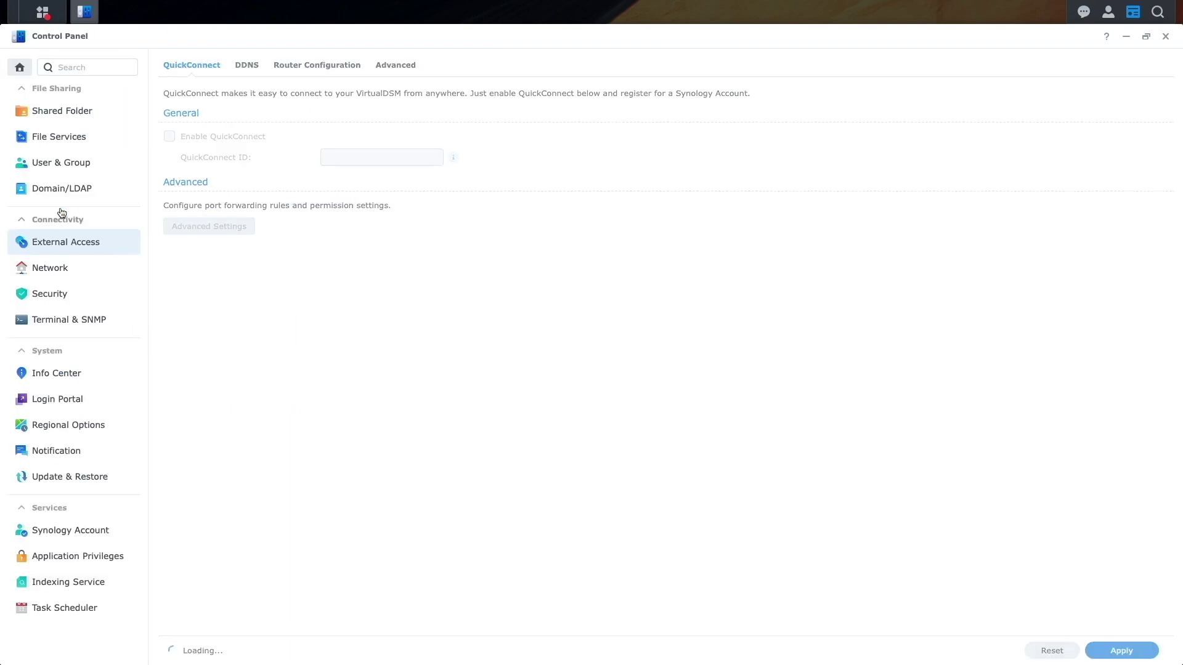
pyautogui.click(248, 68)
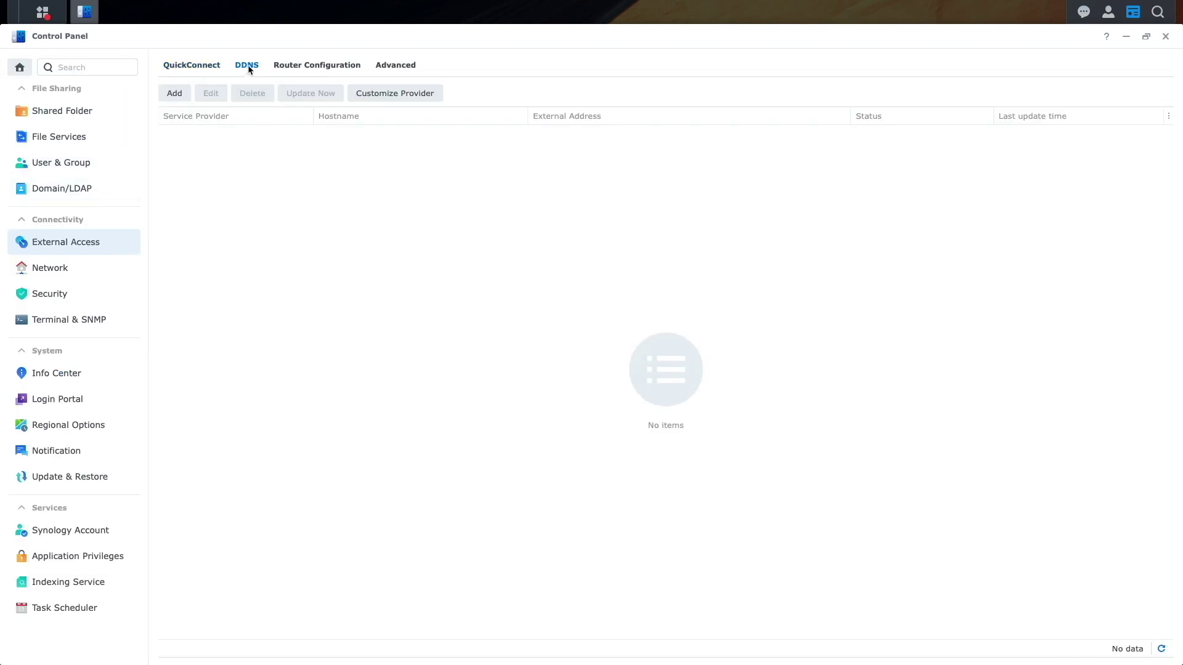
pyautogui.click(186, 95)
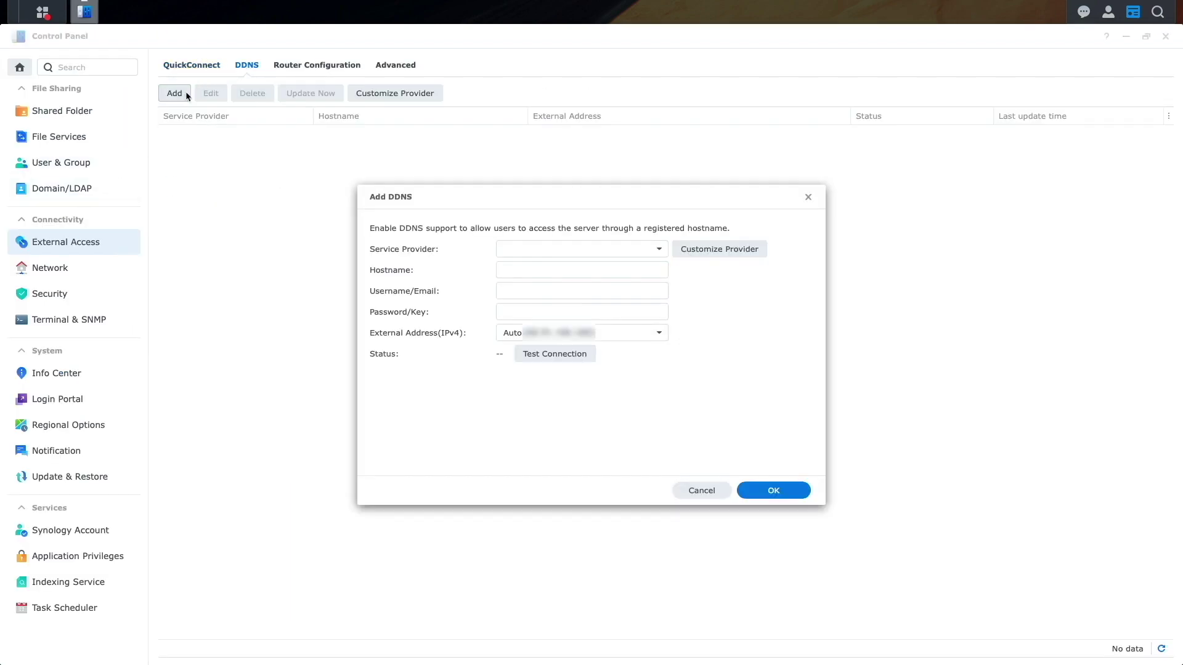
# Add Synology hostname ds718-contacts with a default Let's Encrypt certificate, test it, and save.
pyautogui.click(658, 250)
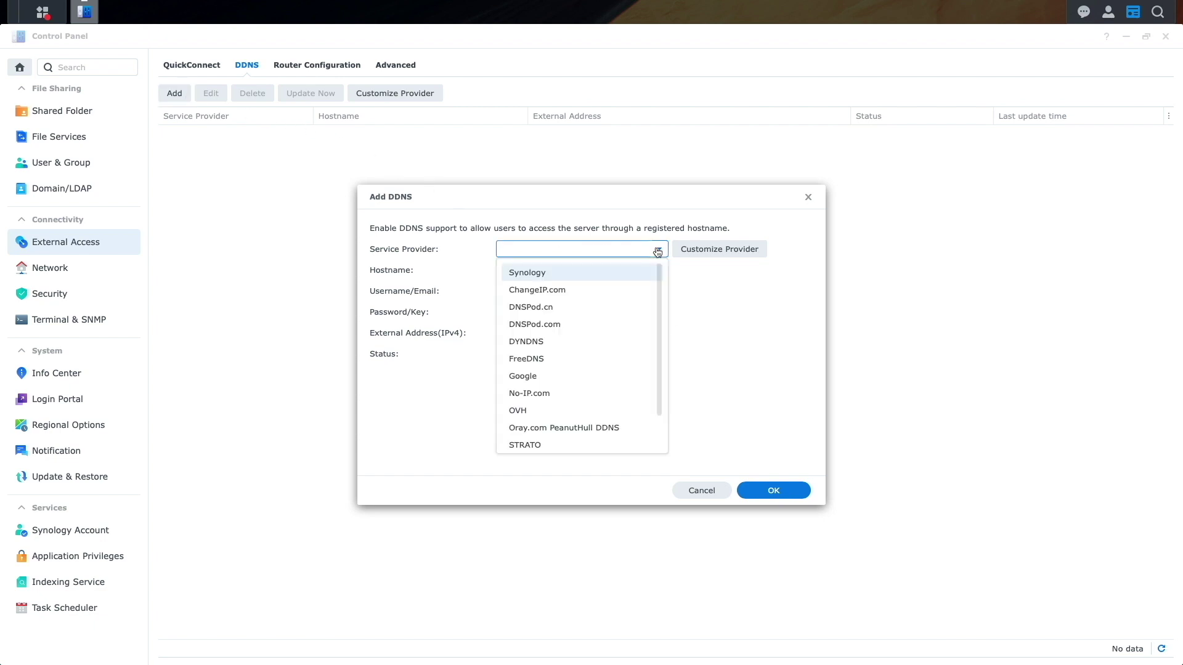
pyautogui.click(627, 272)
pyautogui.click(552, 271)
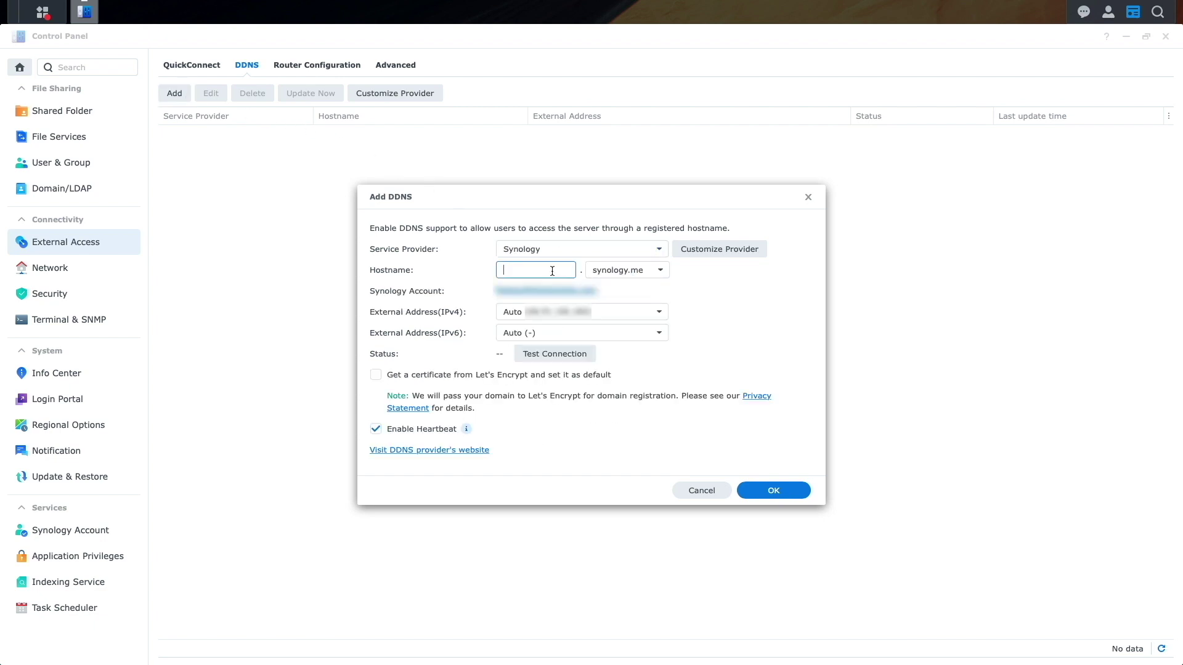
pyautogui.write('ds718-contacts')
pyautogui.click(410, 377)
pyautogui.click(541, 355)
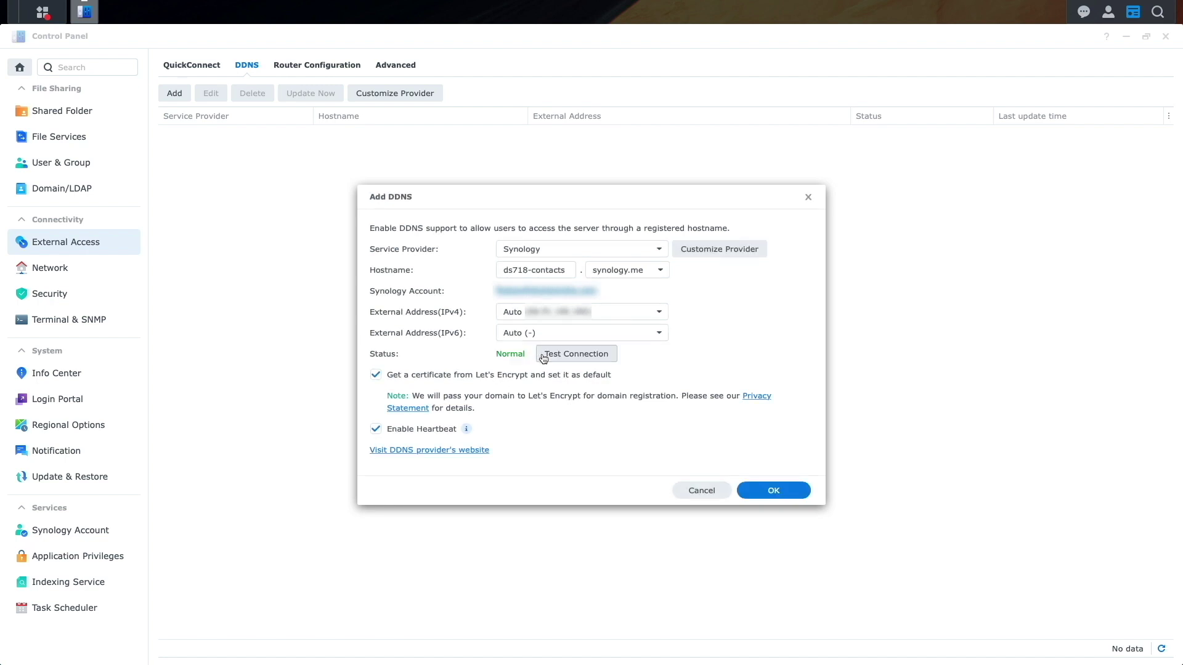
pyautogui.click(761, 492)
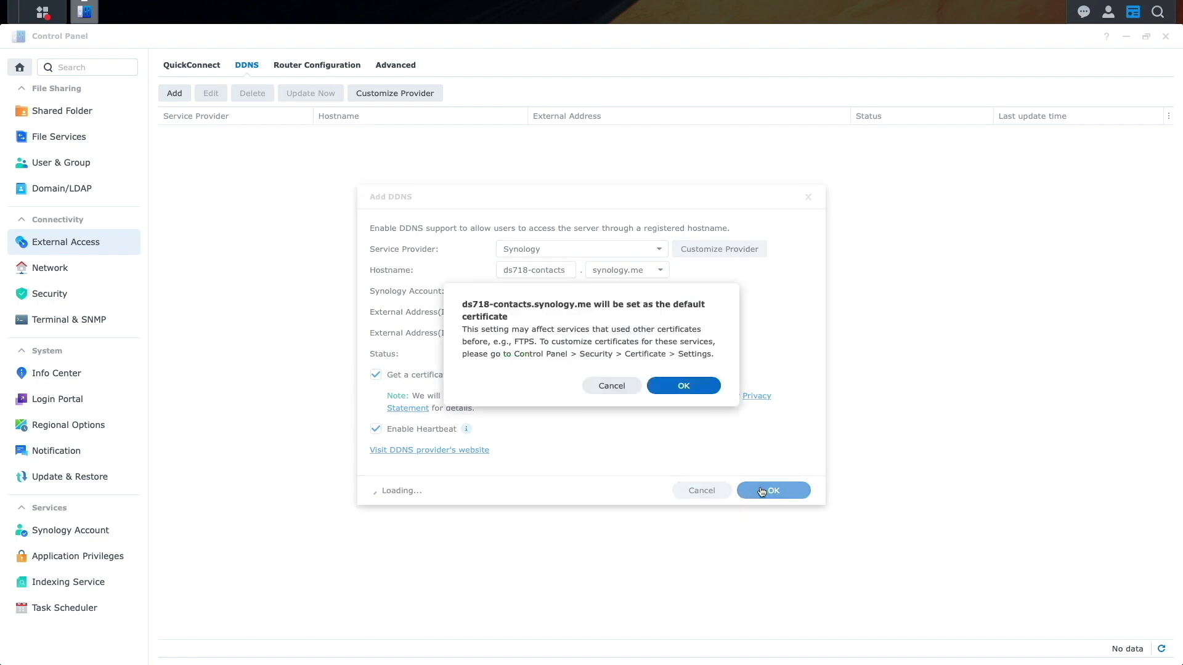
pyautogui.click(685, 393)
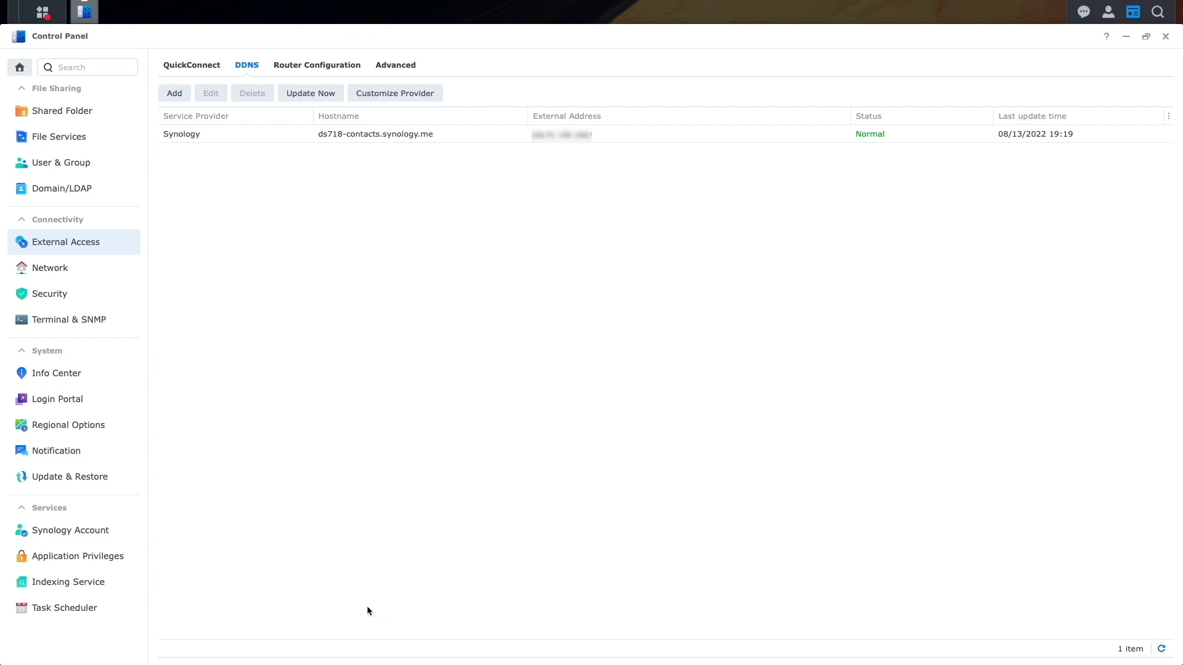
# Save the Login Portal settings, proceed past the certificate warning after restart, and reopen Control Panel.
pyautogui.click(74, 399)
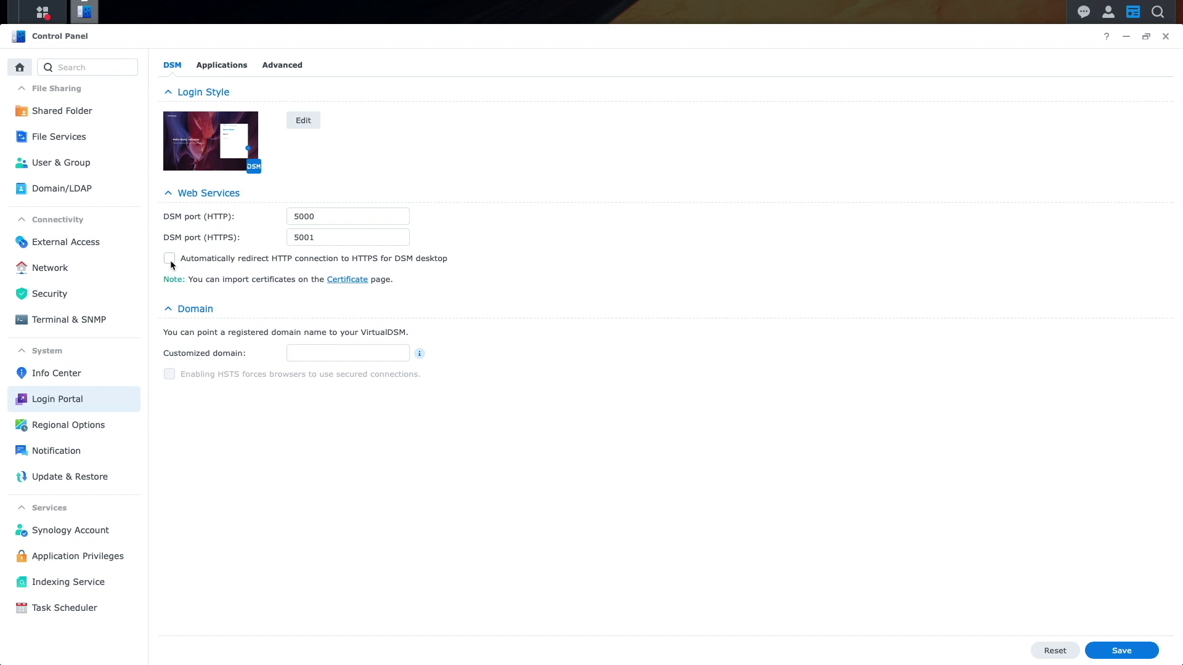
pyautogui.click(1121, 651)
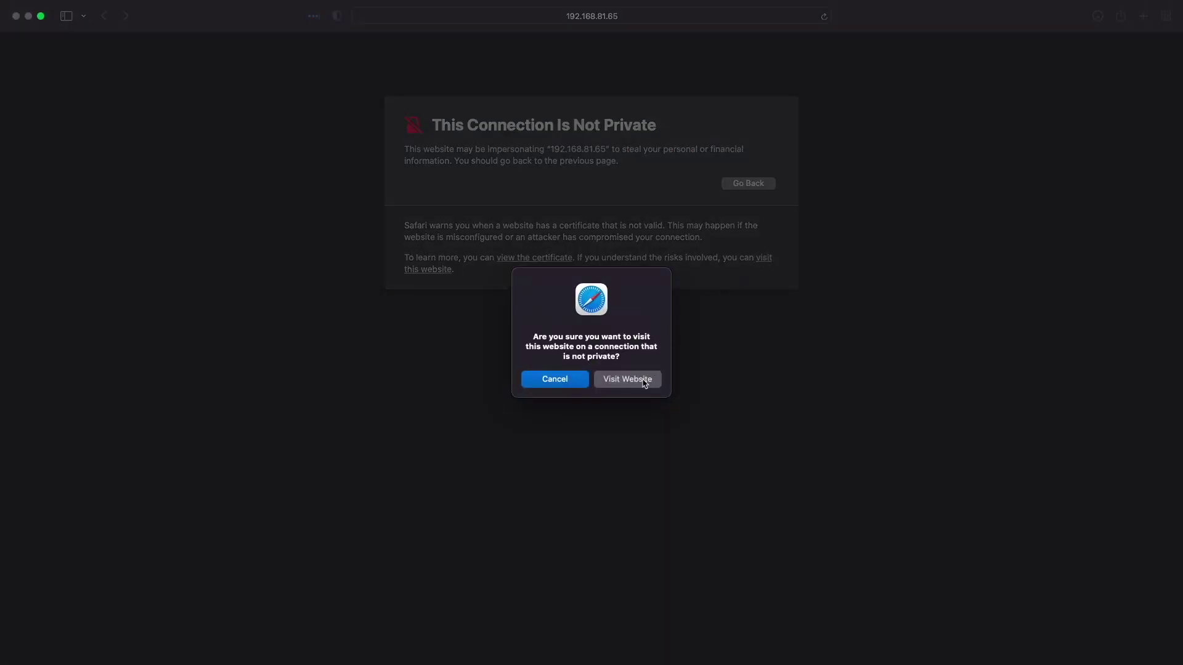
pyautogui.click(644, 382)
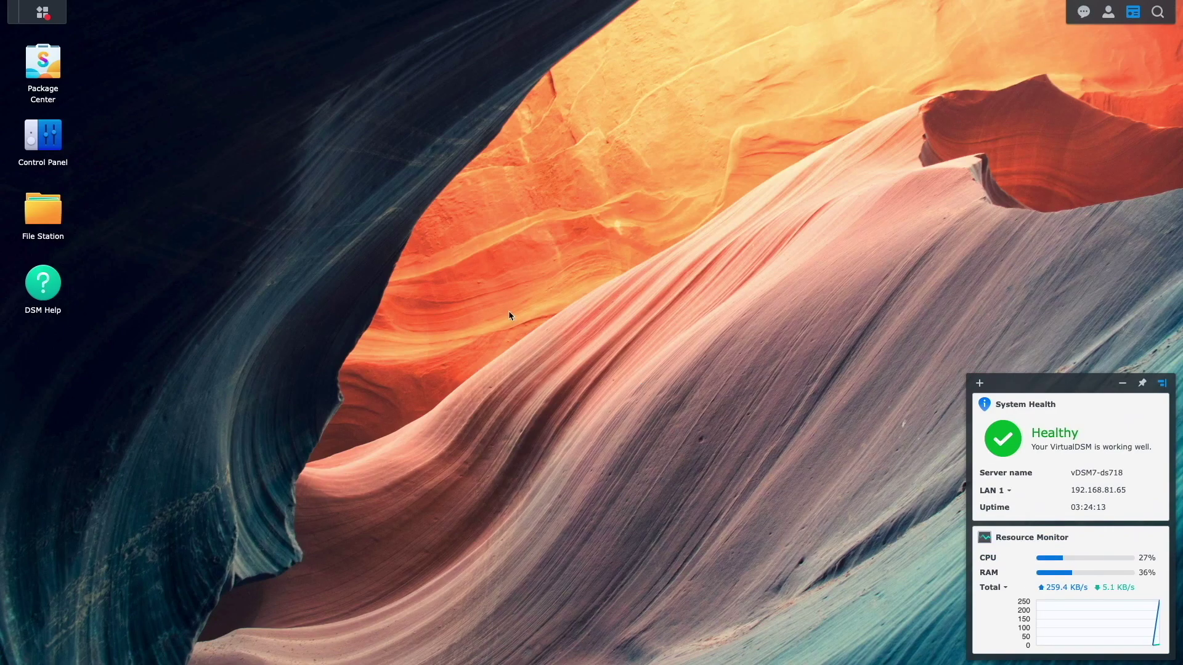
pyautogui.click(44, 137)
# Give Synology Contacts the login portal alias 'contacts' under Login Portal > Applications.
pyautogui.click(136, 288)
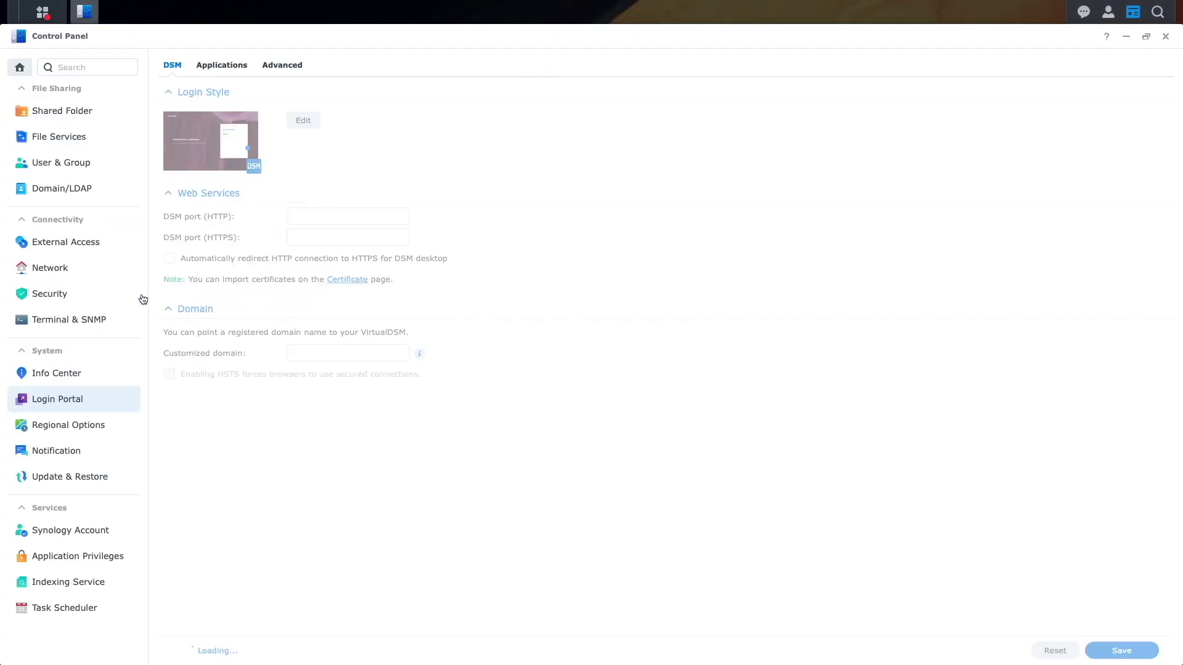
pyautogui.click(221, 65)
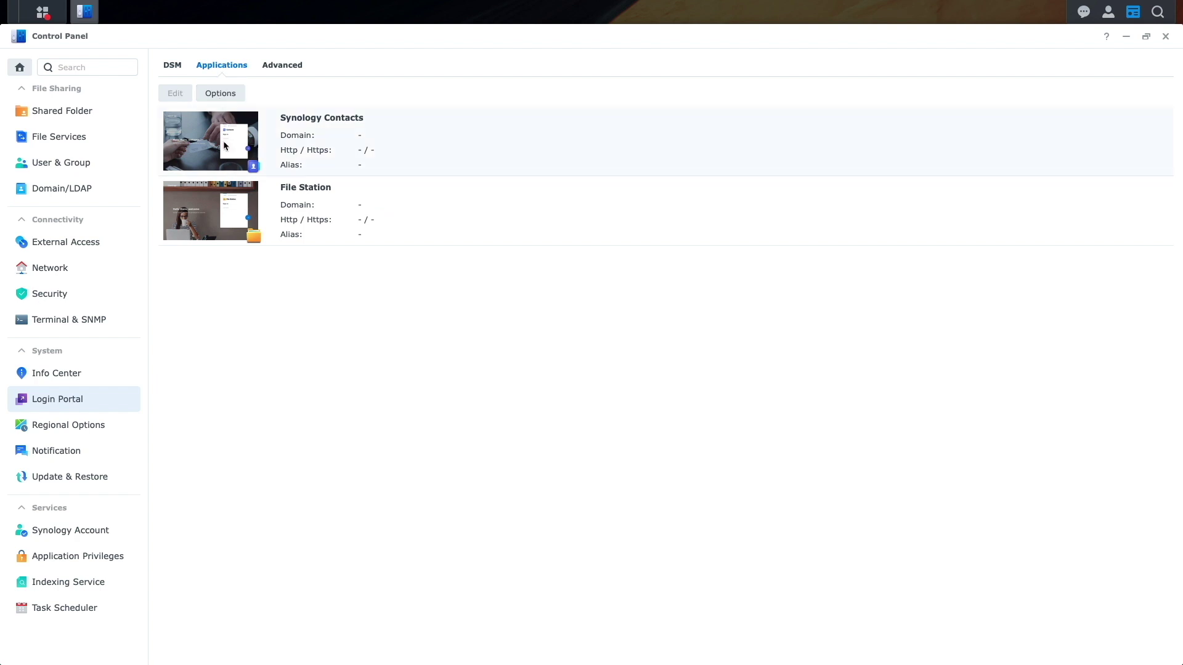
pyautogui.click(225, 145)
pyautogui.click(177, 94)
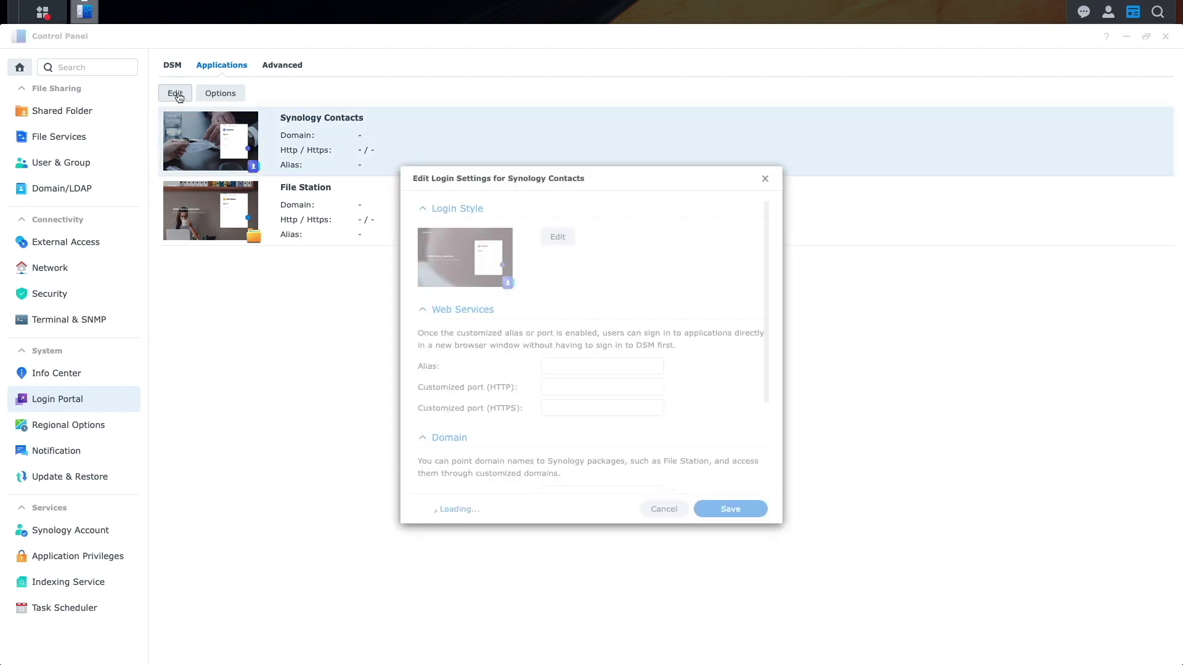
pyautogui.click(552, 366)
pyautogui.write('contacts')
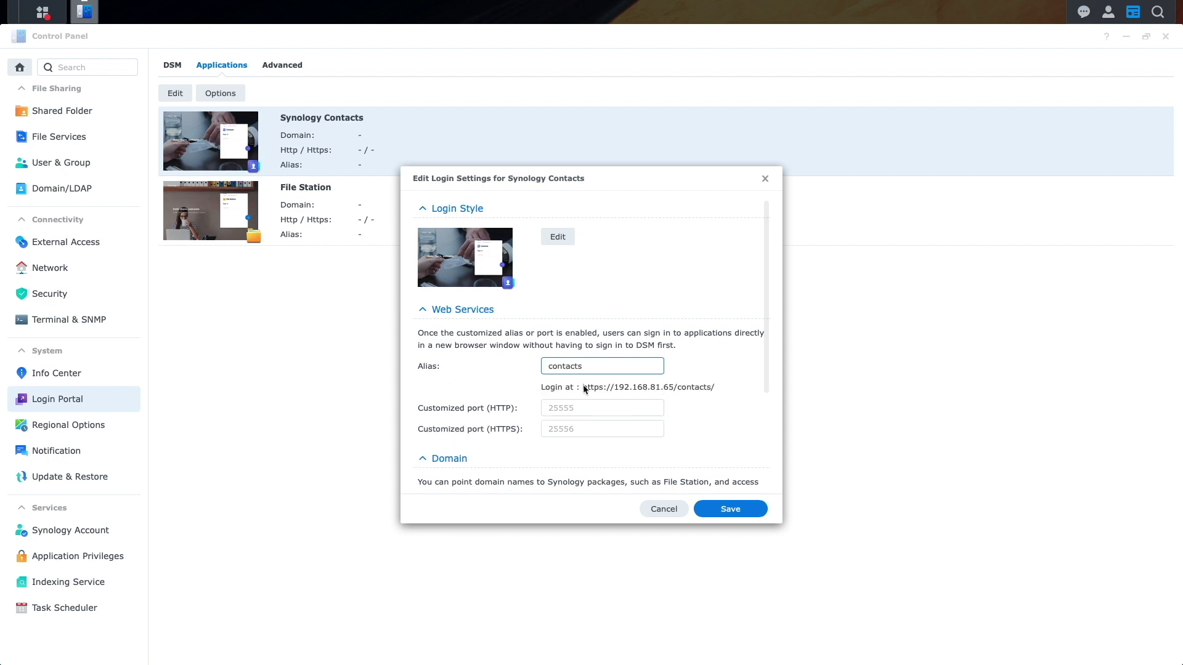
pyautogui.click(724, 506)
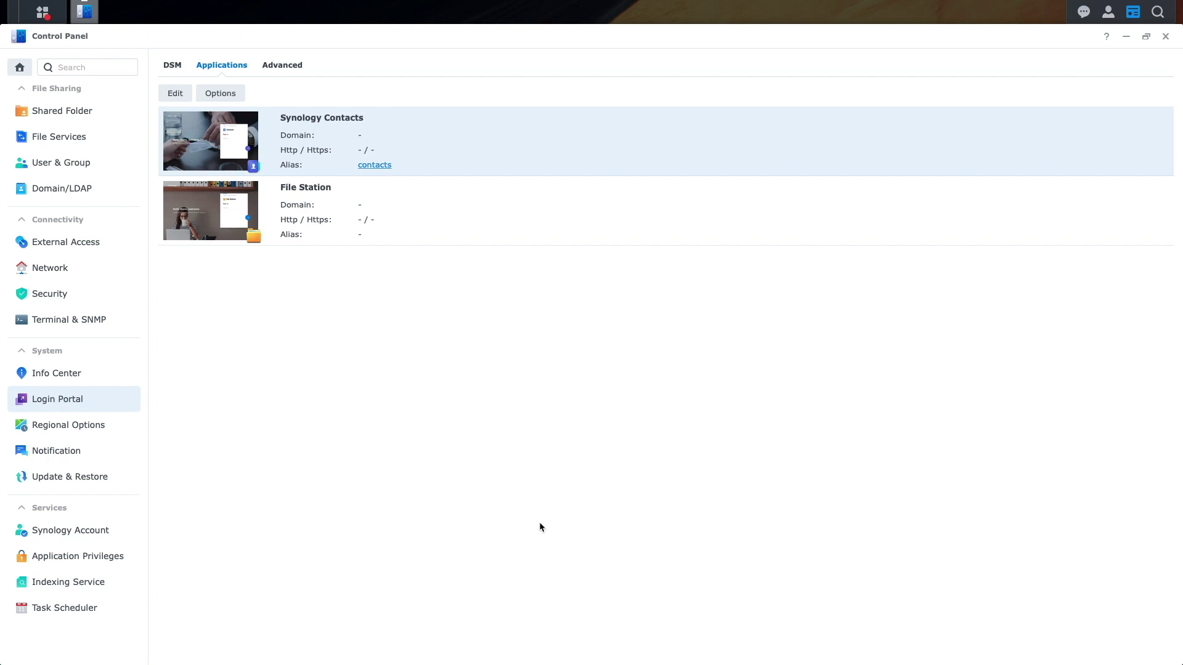
# Review Synology Contacts' default and per-user privileges, then cancel without saving changes.
pyautogui.click(115, 558)
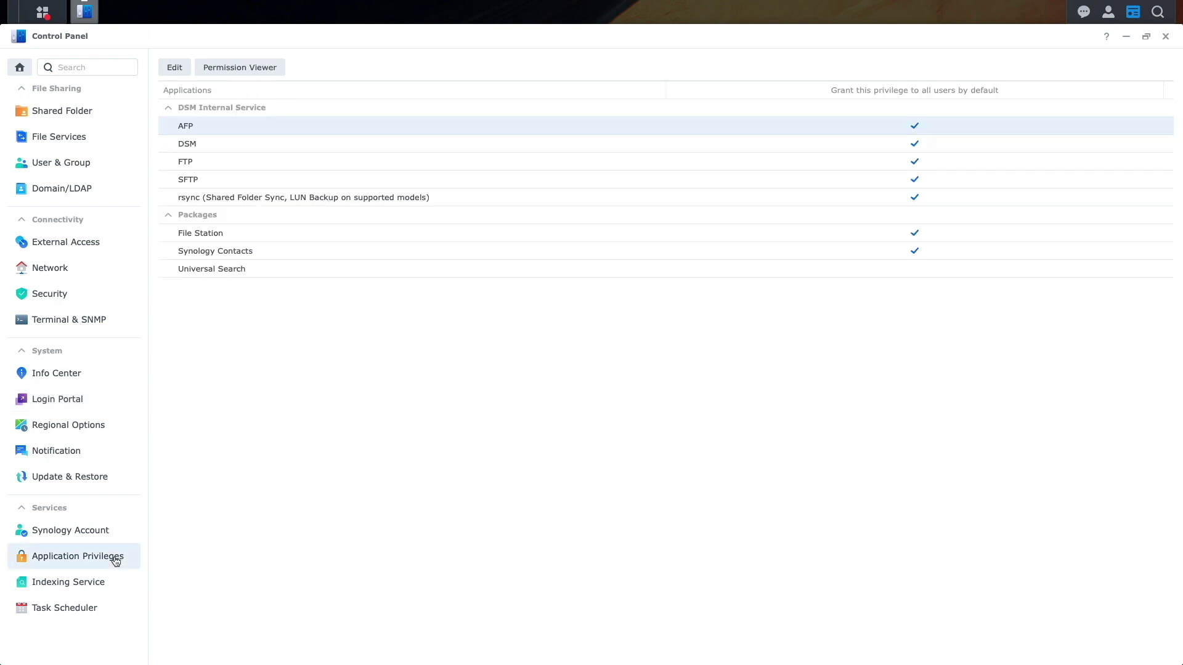
pyautogui.click(220, 255)
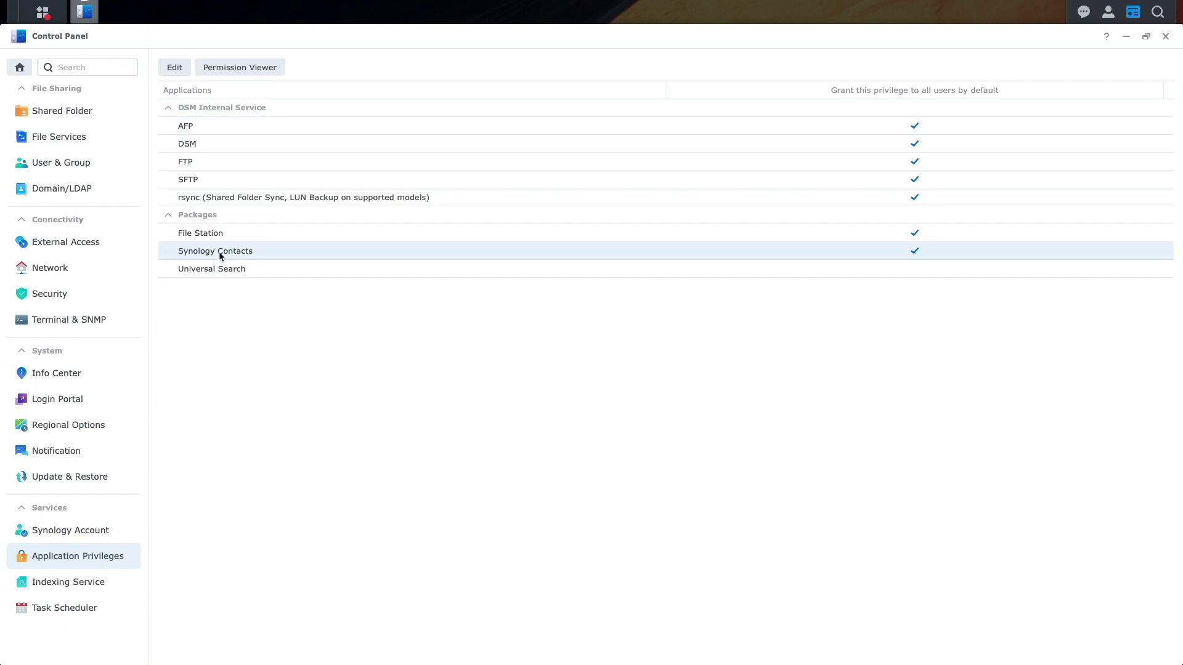
pyautogui.click(175, 69)
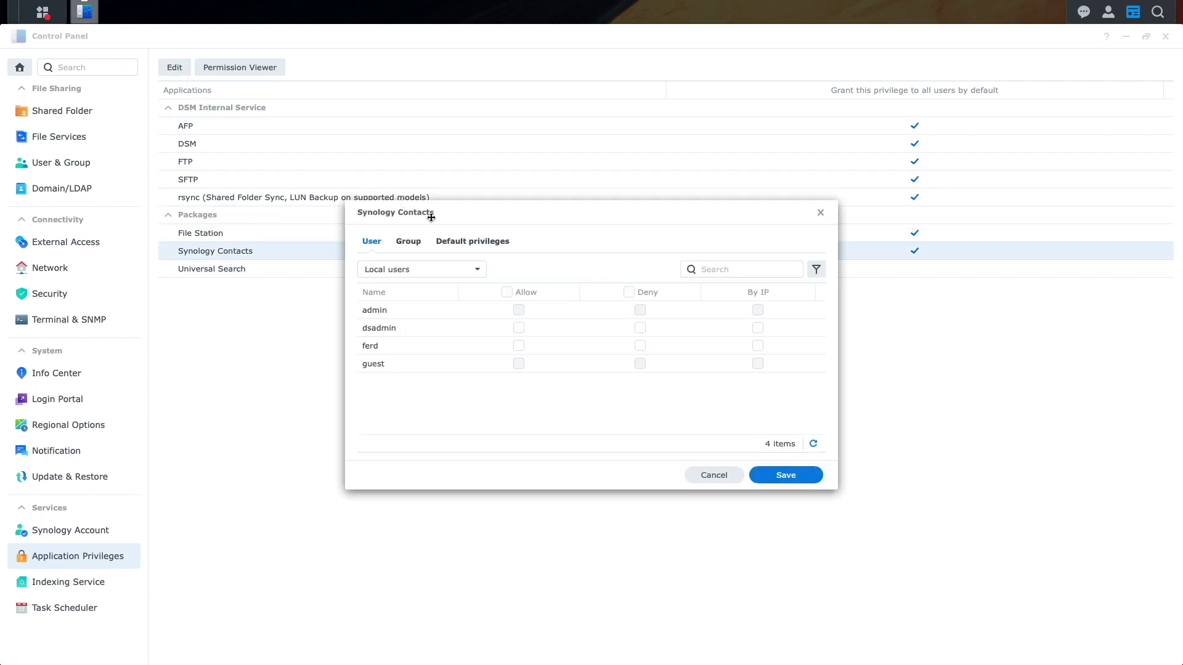
pyautogui.click(458, 242)
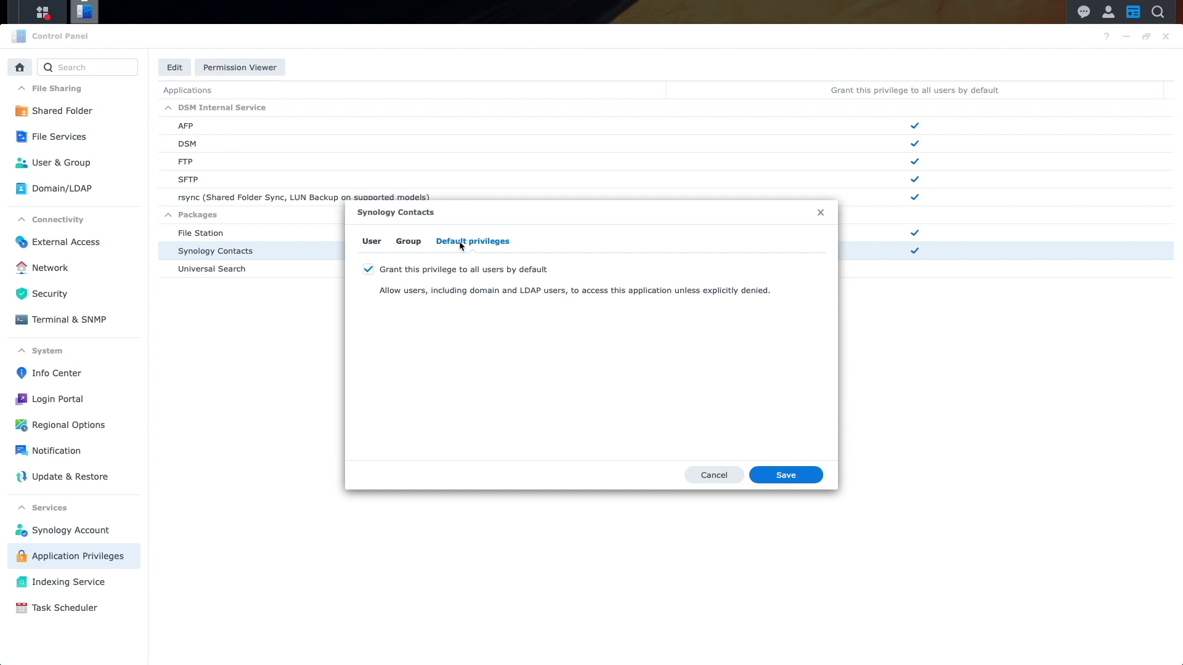
pyautogui.click(365, 242)
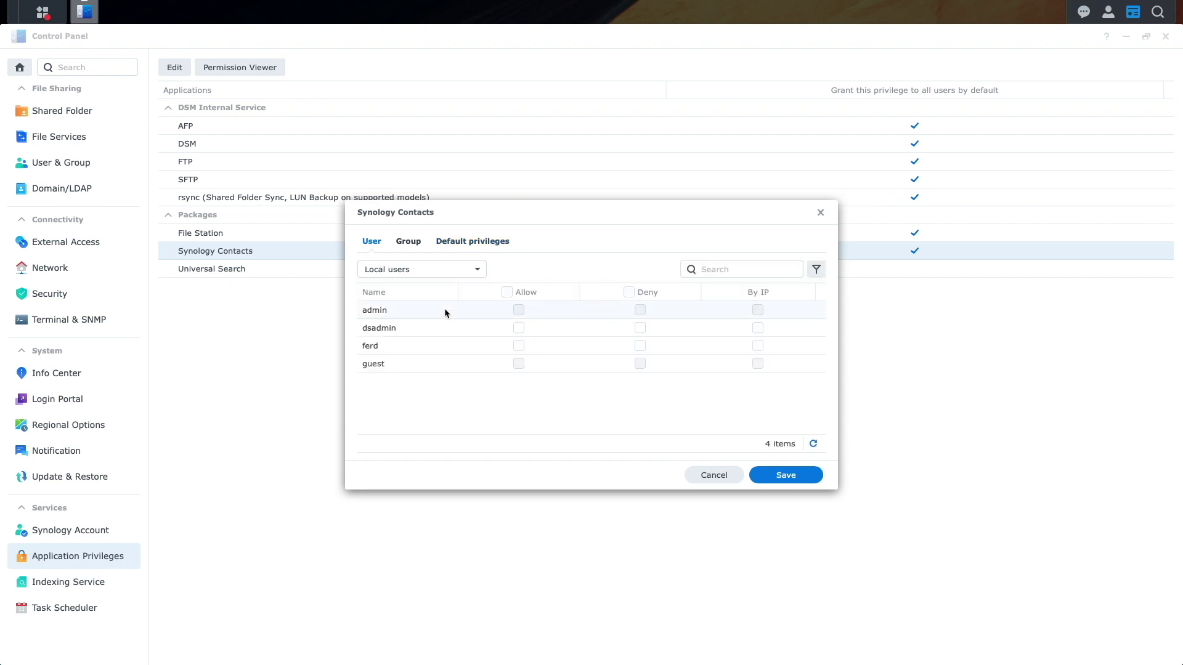
pyautogui.click(519, 345)
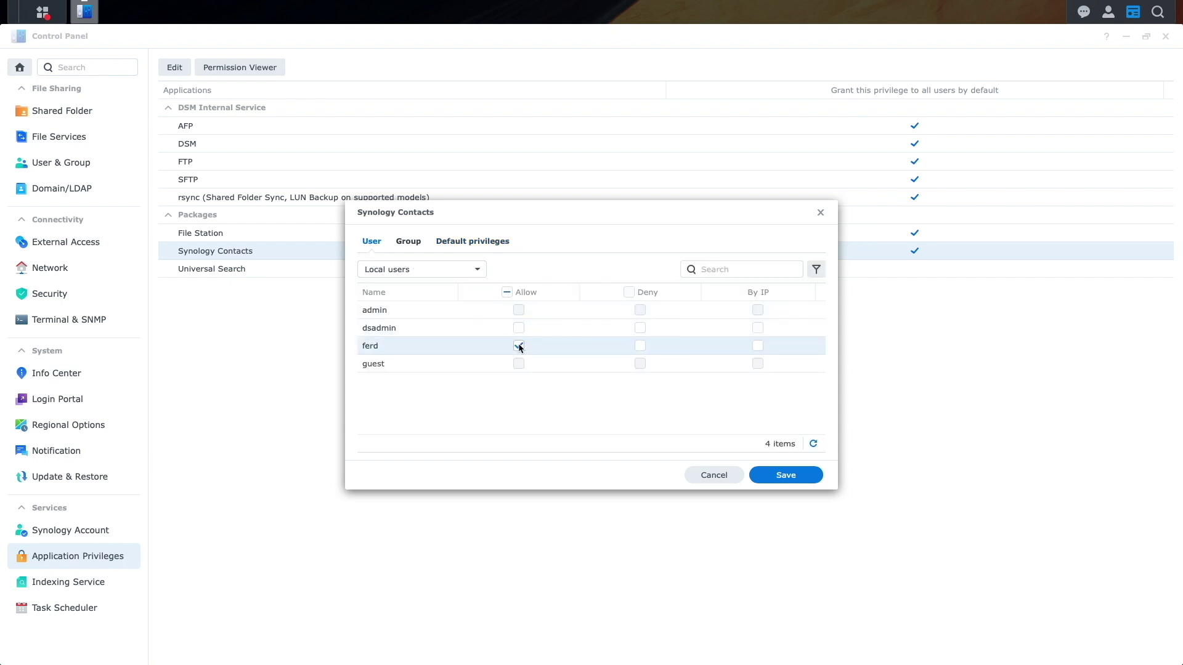
pyautogui.click(706, 474)
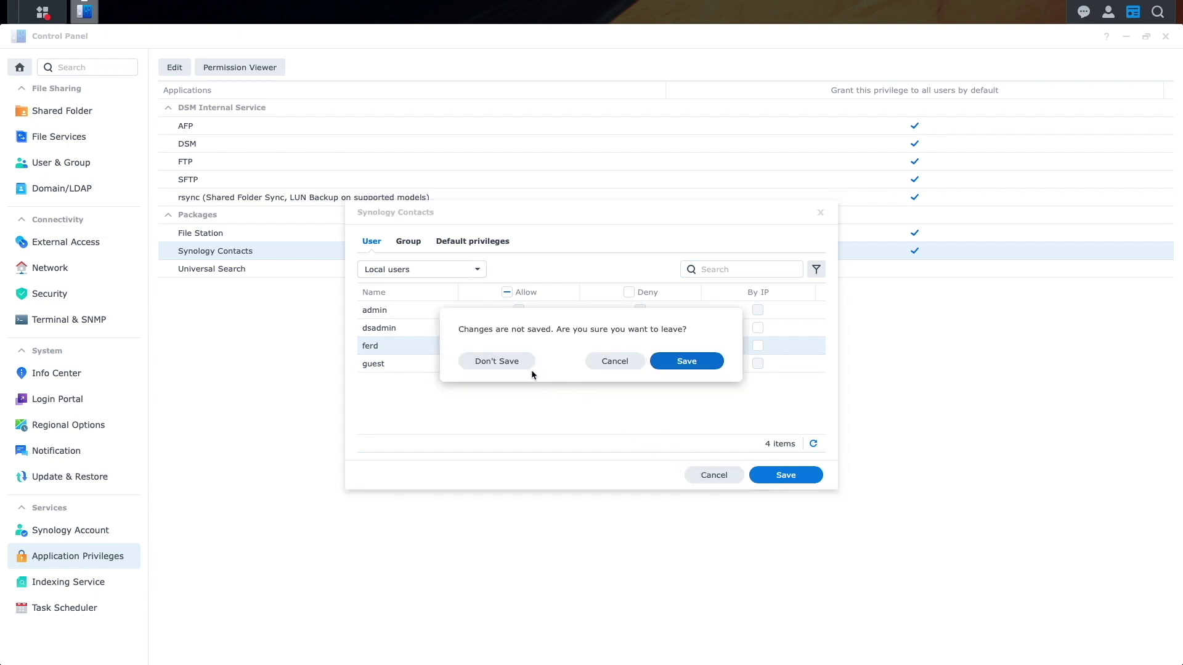
pyautogui.click(519, 364)
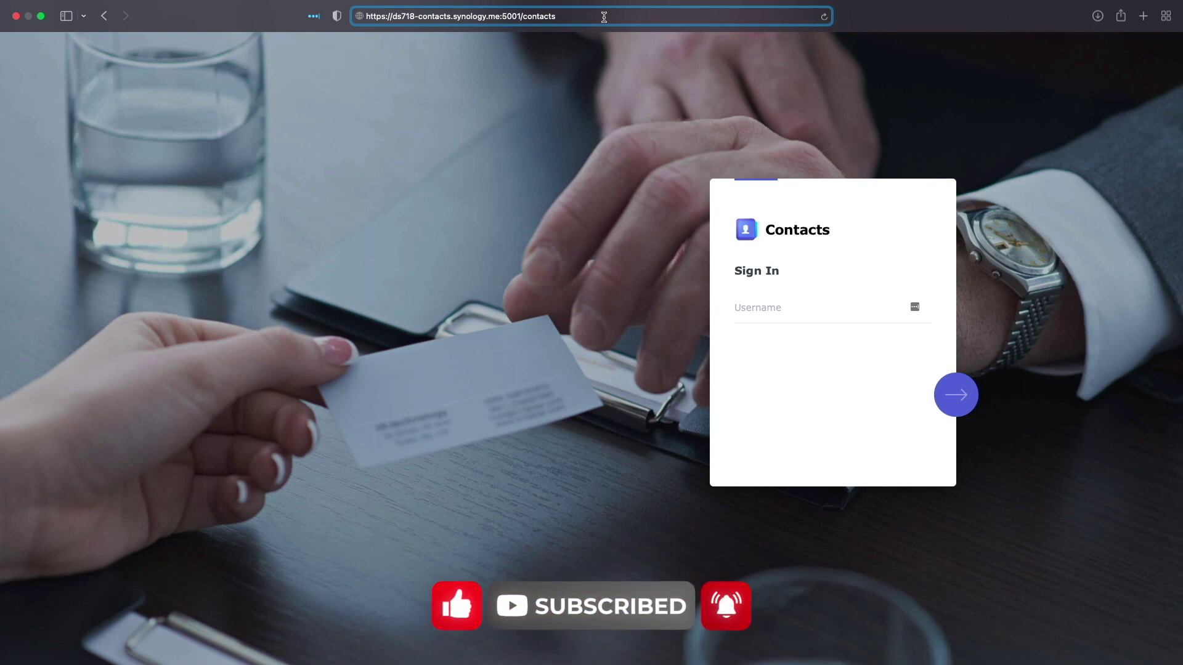
# Select the web address in the browser's address bar.
pyautogui.click(604, 16)
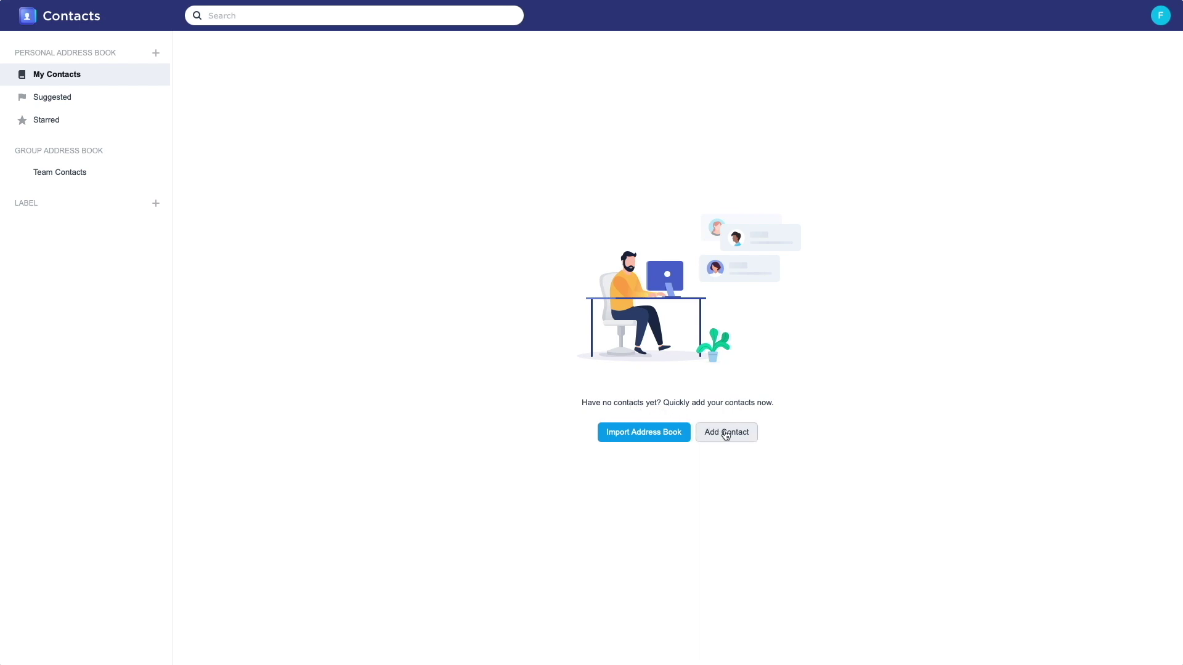
# Add a contact with first name, last name, e-mail address and phone number, then close its card.
pyautogui.click(727, 434)
pyautogui.write('WebPortal')
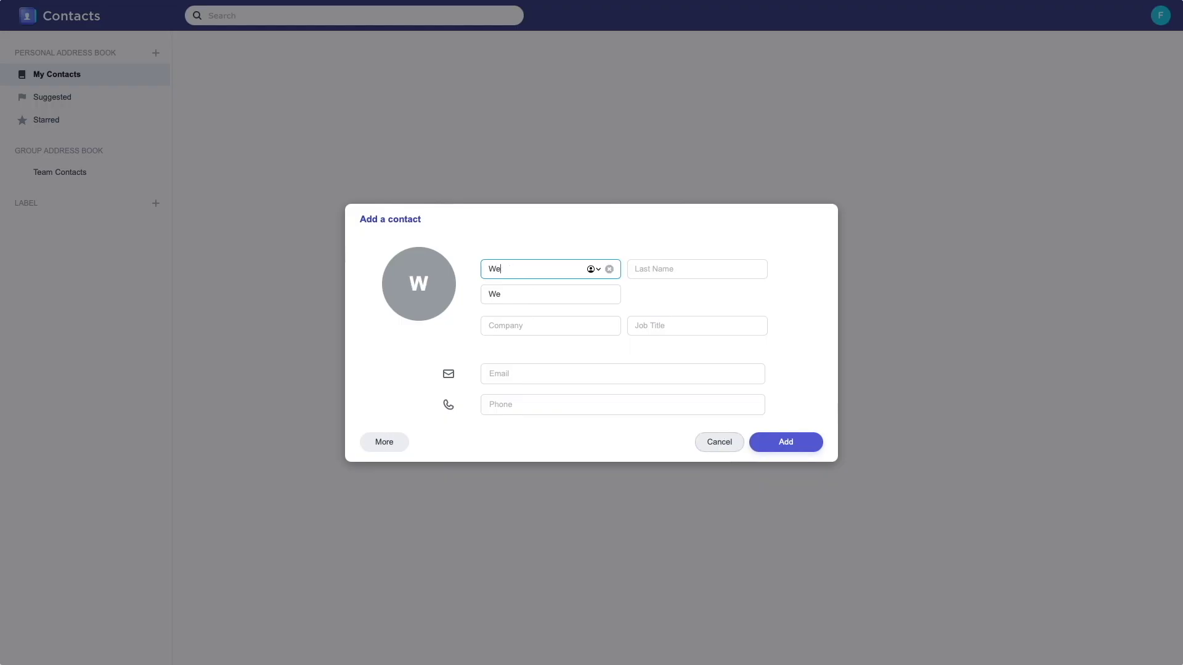
pyautogui.press('Tab')
pyautogui.write('Doe')
pyautogui.press('Tab')
pyautogui.press('Tab')
pyautogui.press('Tab')
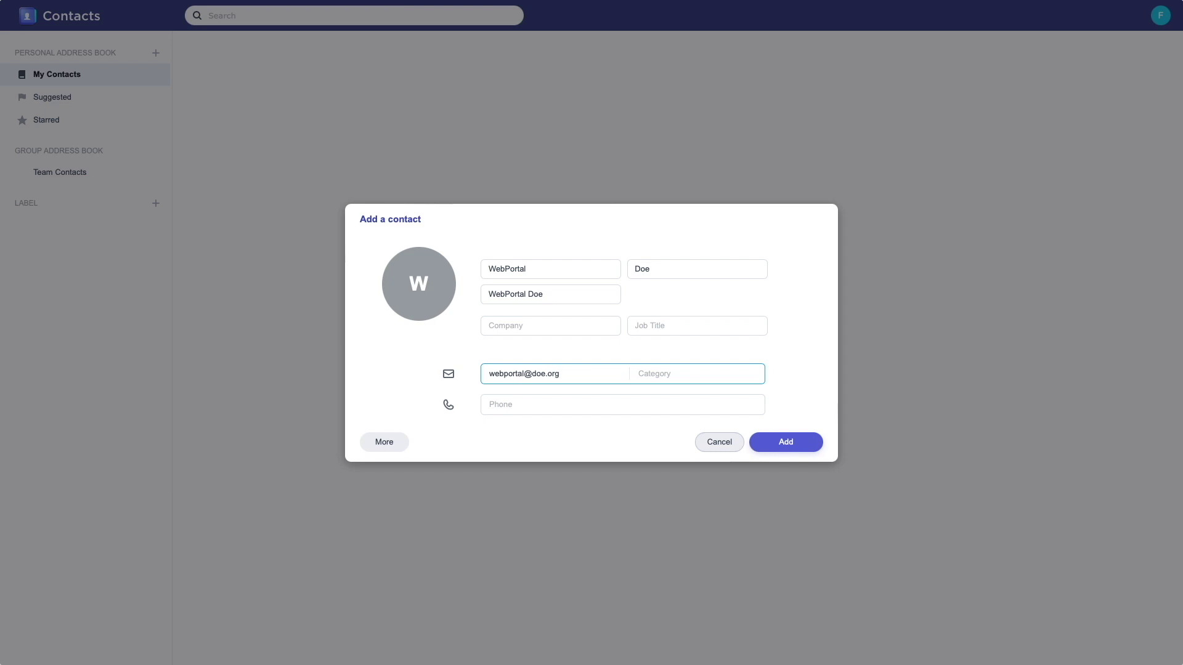
pyautogui.press('Tab')
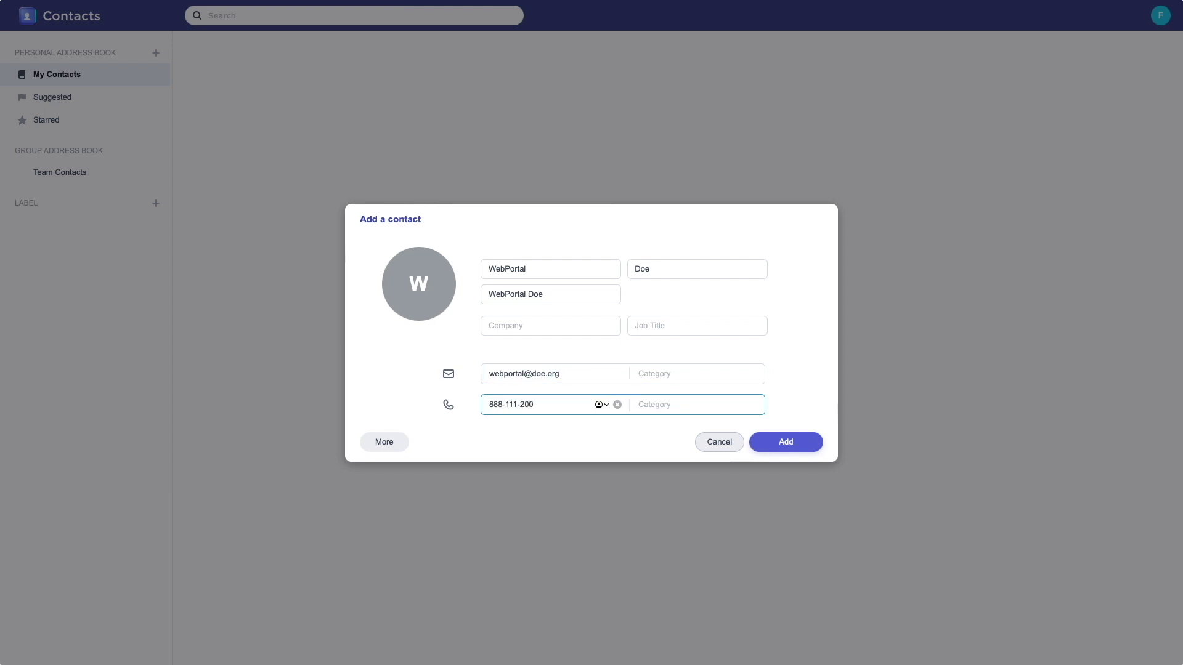
pyautogui.click(794, 455)
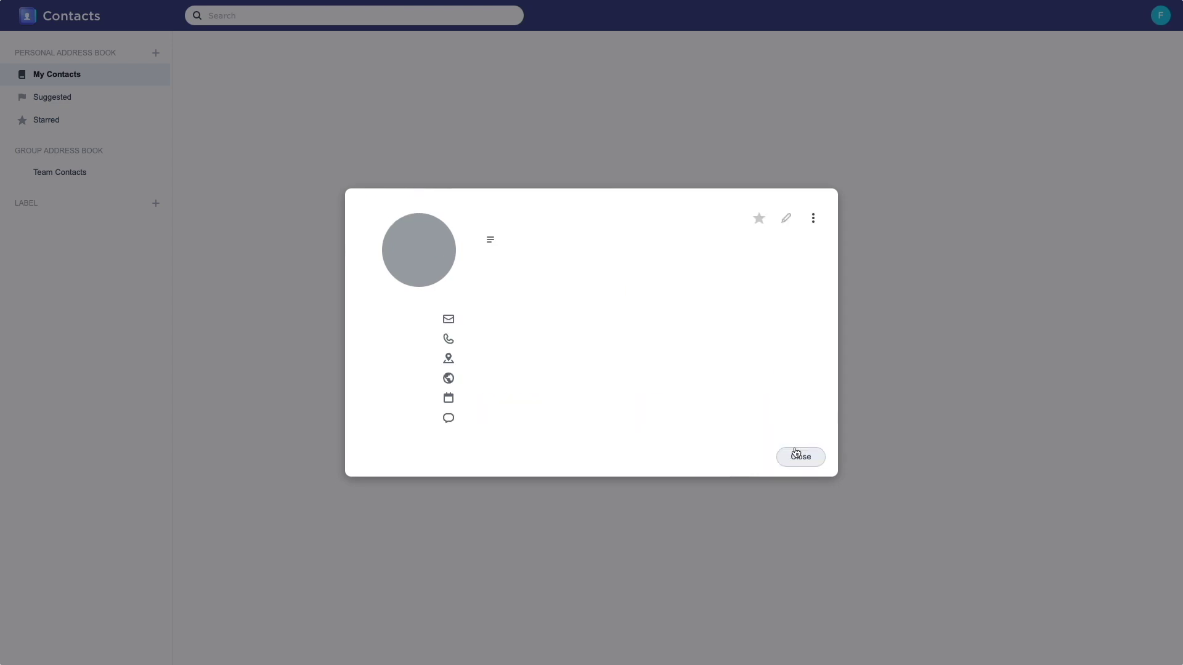
pyautogui.click(801, 424)
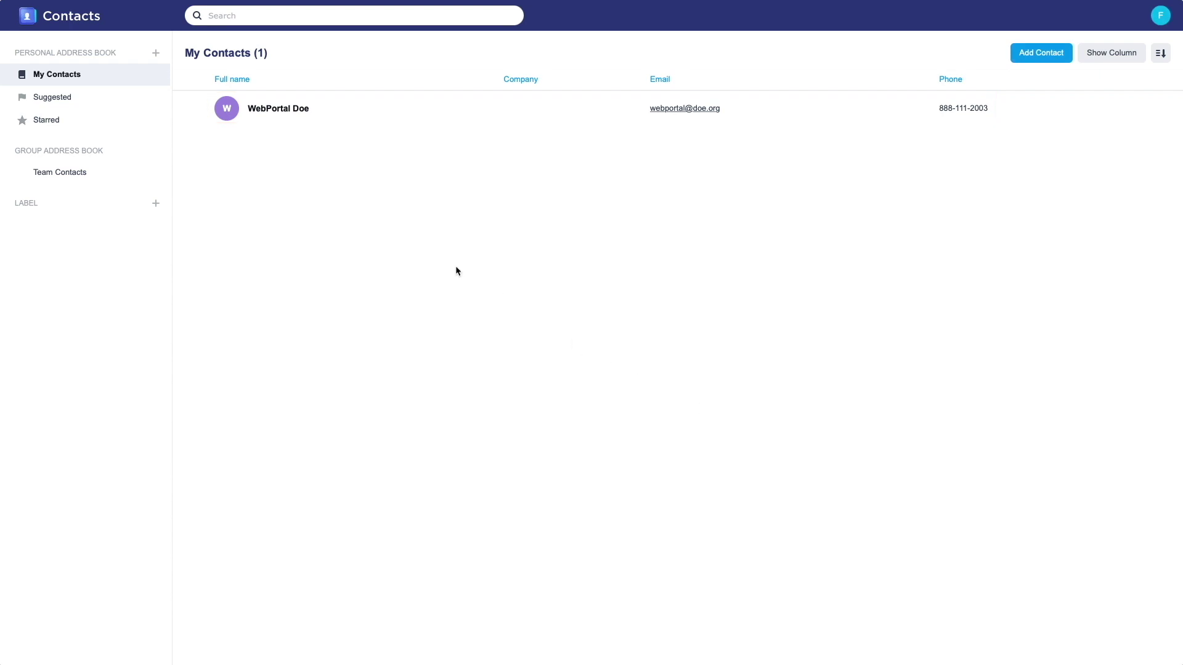
# Create a new empty personal address book named 'Business Contacts'.
pyautogui.click(157, 53)
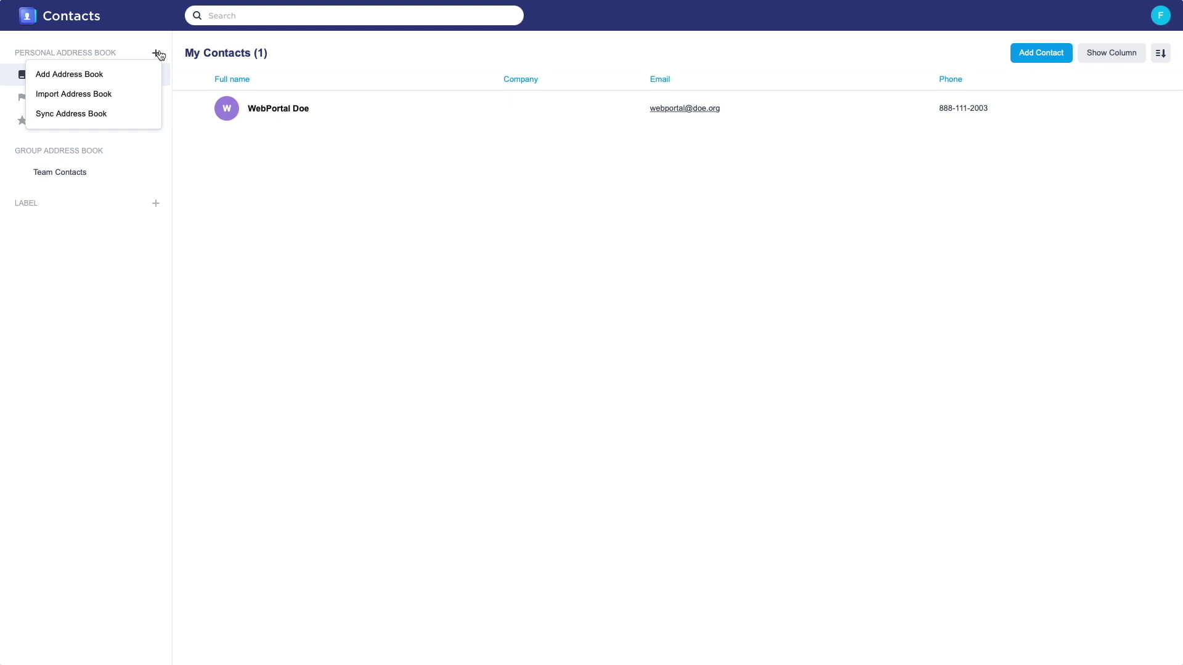
pyautogui.click(125, 74)
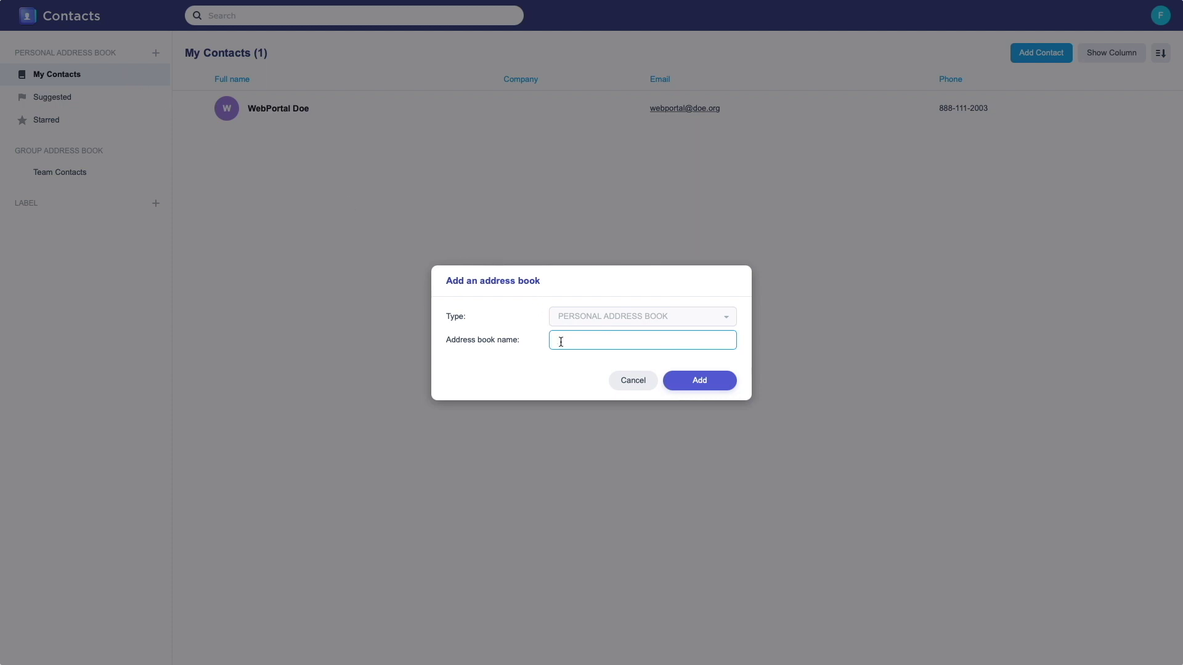
pyautogui.write('Business Contacts')
pyautogui.click(681, 386)
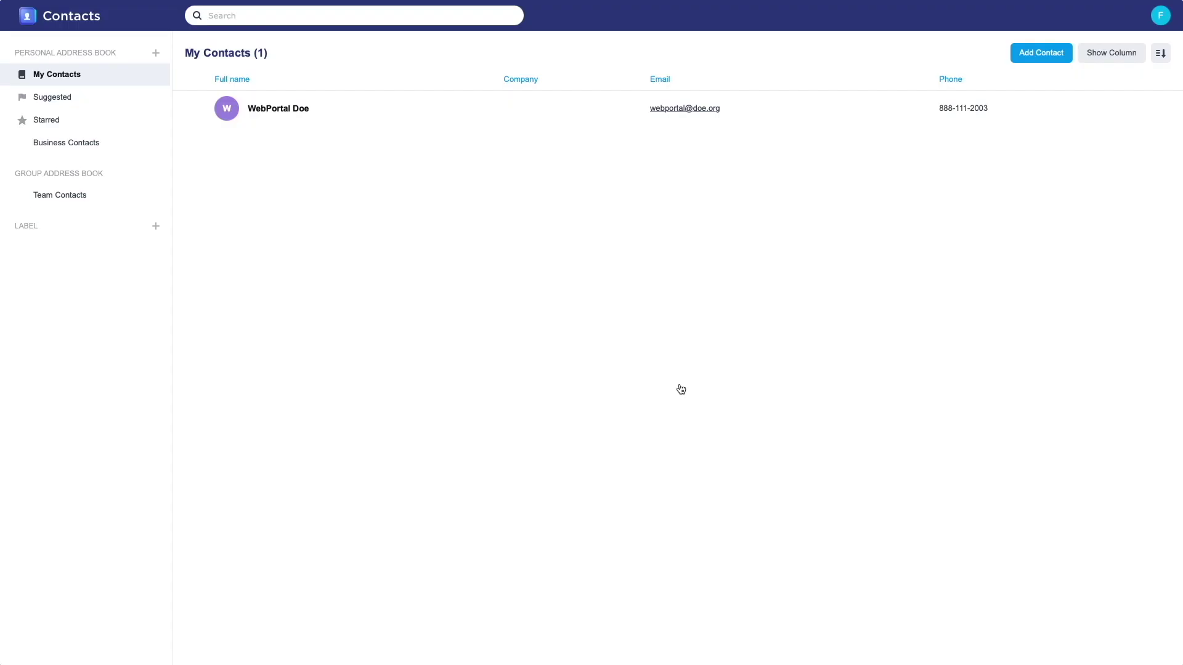
pyautogui.click(155, 53)
# View and dismiss the import sources, then bring up the Google, Outlook and CardDAV sync options.
pyautogui.click(142, 99)
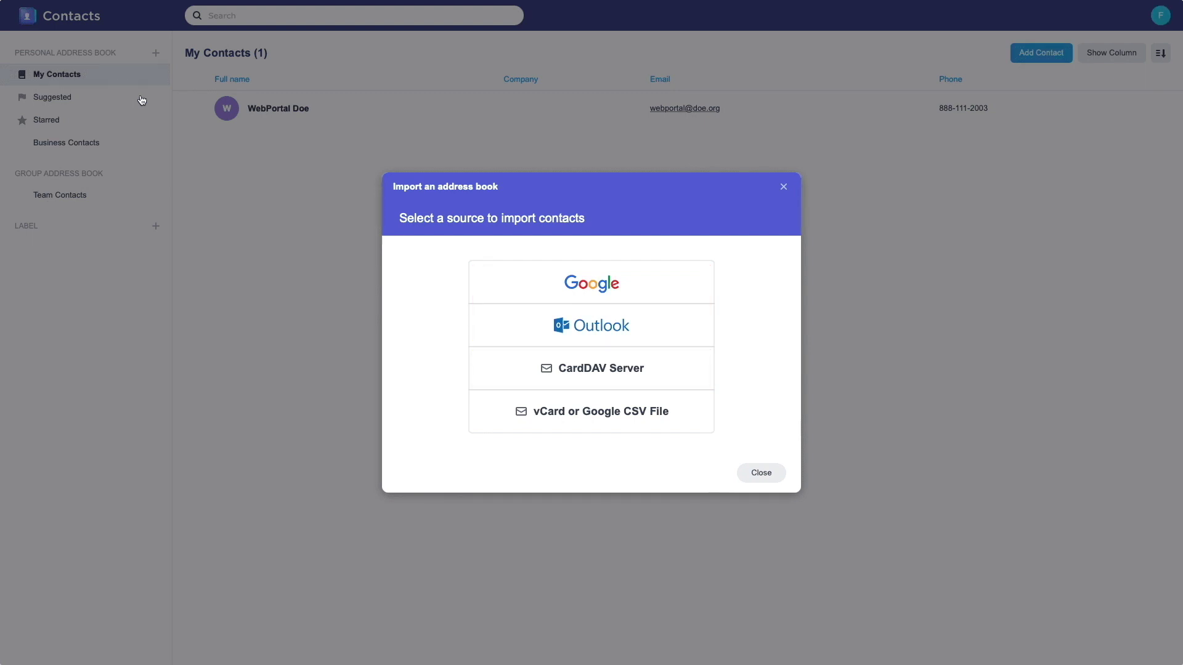
pyautogui.click(762, 473)
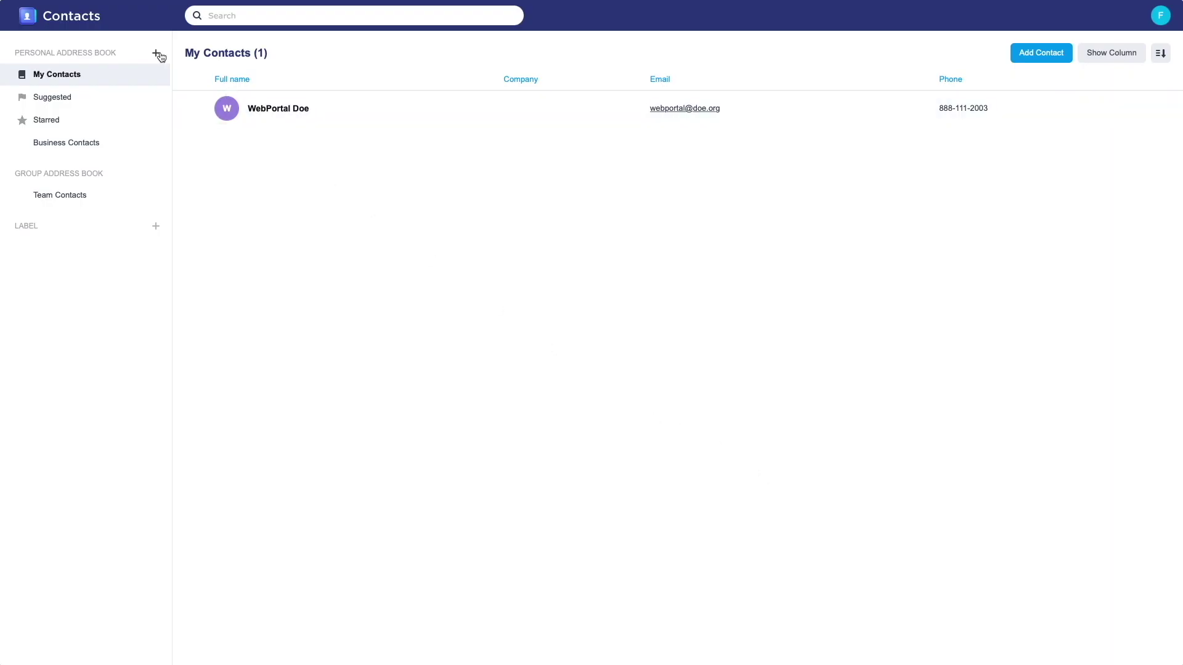
pyautogui.click(155, 53)
pyautogui.click(124, 119)
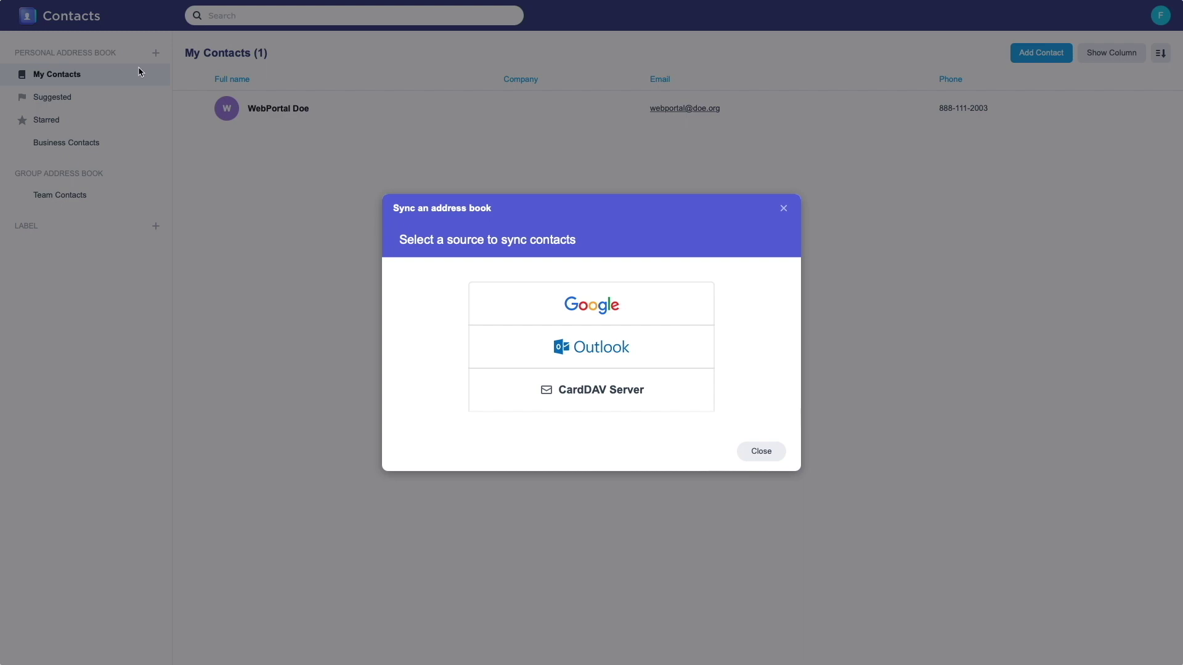
# Choose Google as the sync source, select the Google account and grant Synology Contacts access.
pyautogui.click(557, 305)
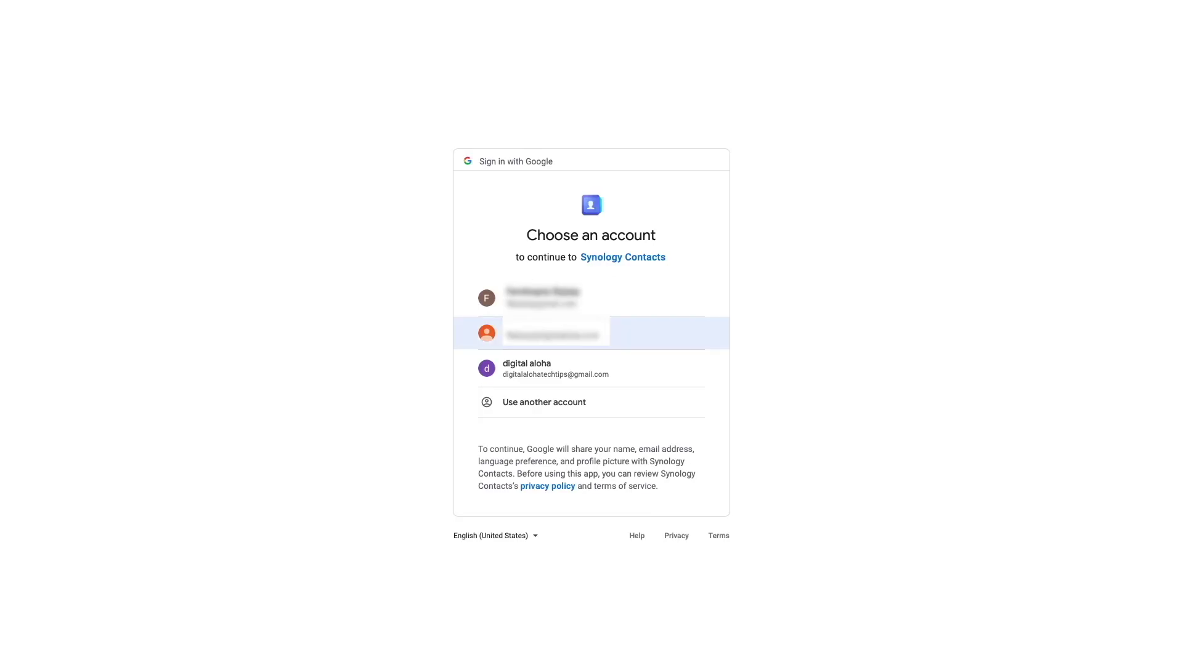
pyautogui.click(579, 370)
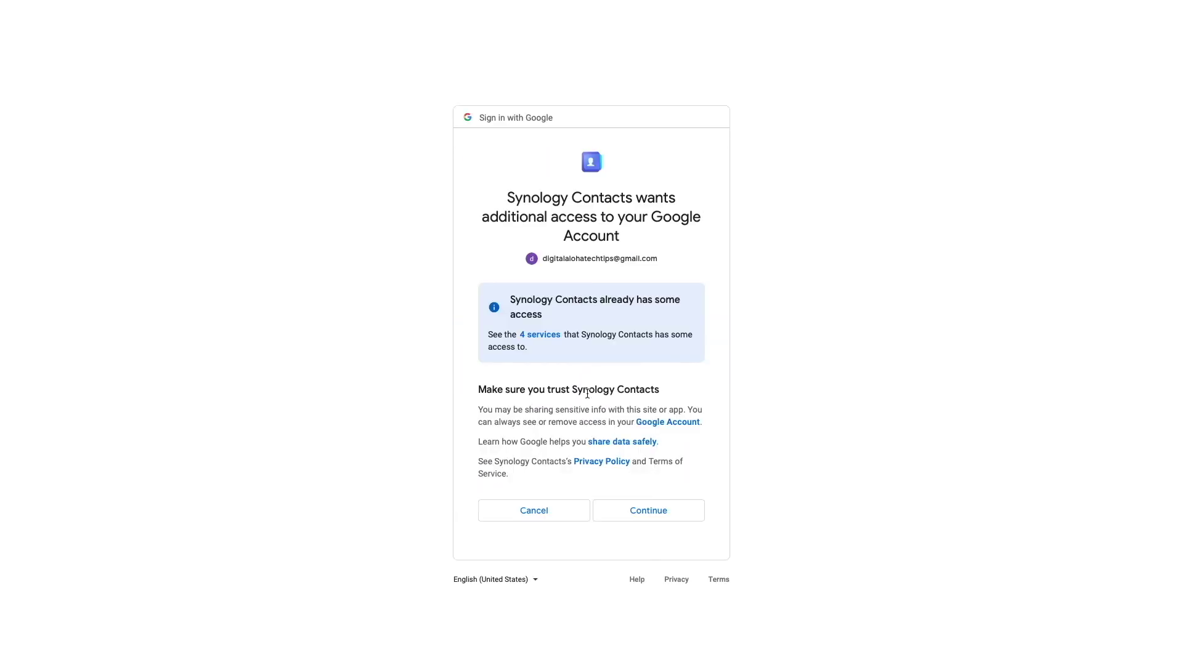
pyautogui.click(626, 510)
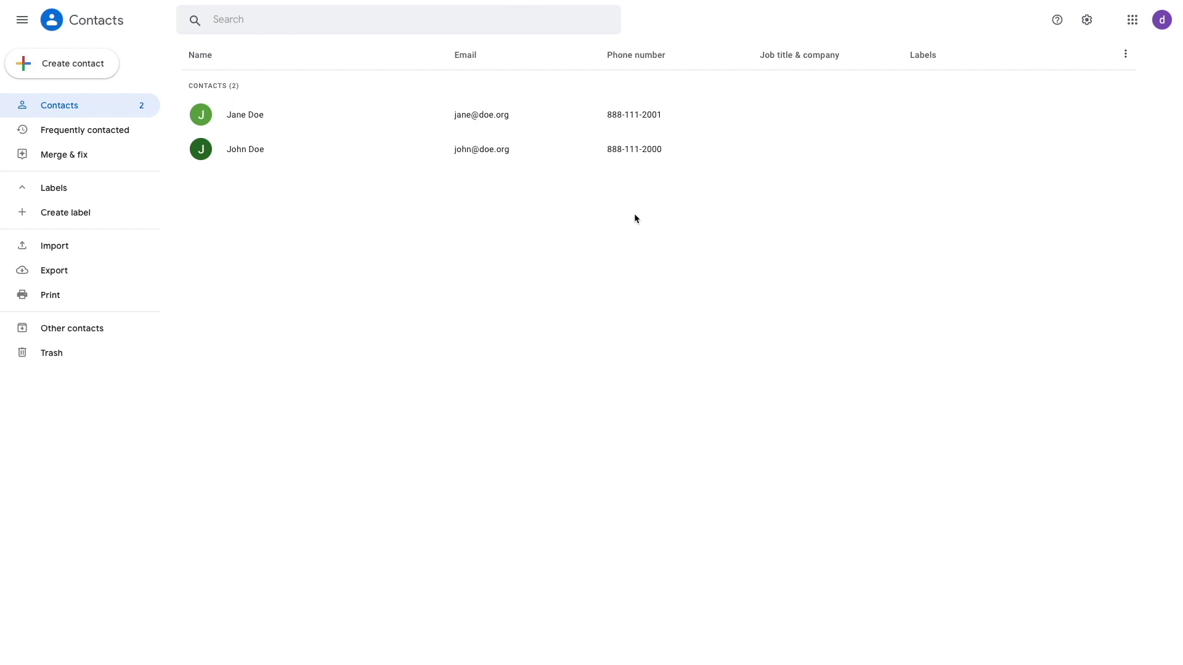
# Create a new Google contact with the first name, last name, e-mail address and phone number, and save it.
pyautogui.click(73, 63)
pyautogui.write('Jerry')
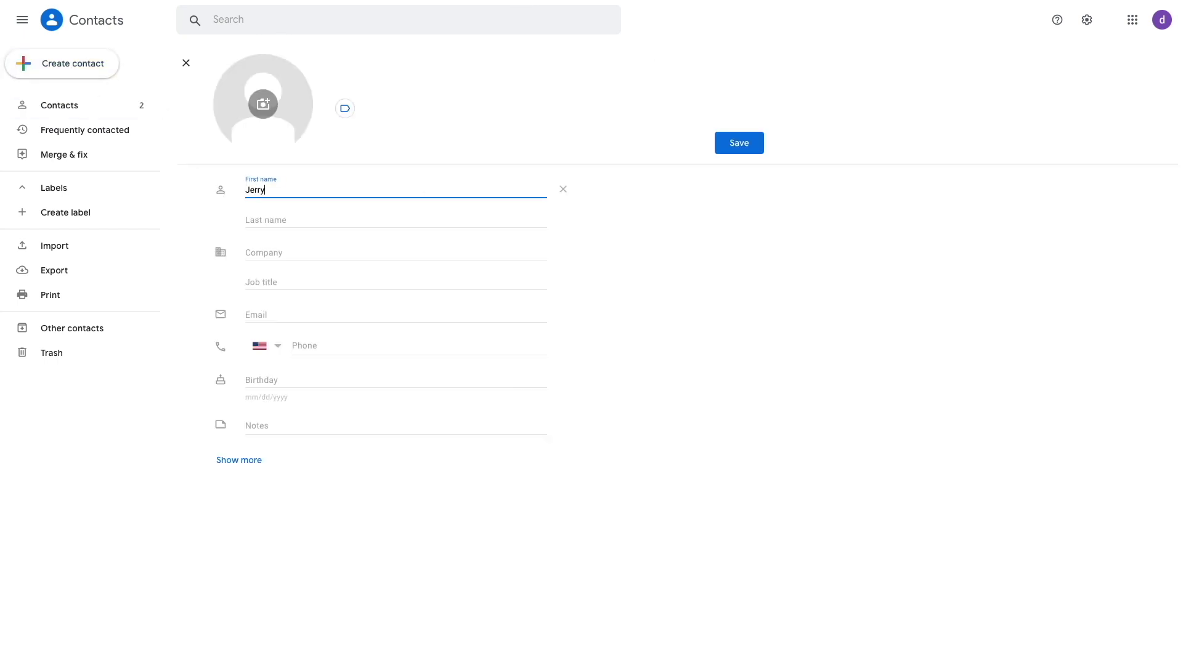
pyautogui.press('Tab')
pyautogui.write('Doe')
pyautogui.press('Tab')
pyautogui.press('Tab')
pyautogui.press('Tab')
pyautogui.press('Tab')
pyautogui.press('Tab')
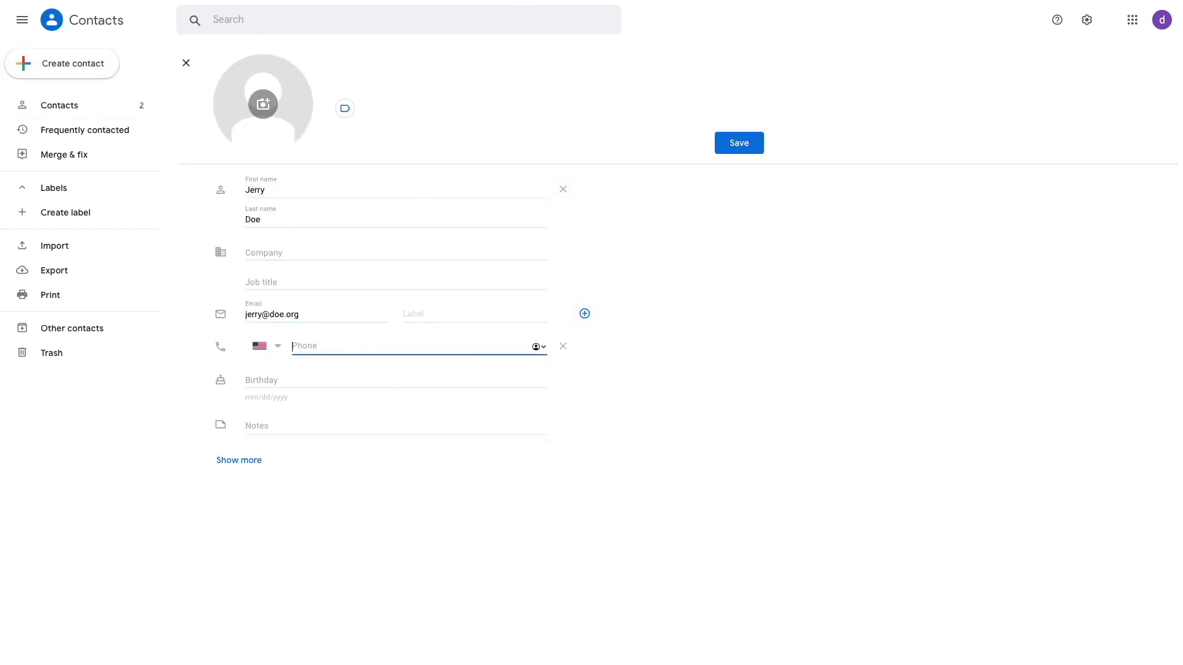
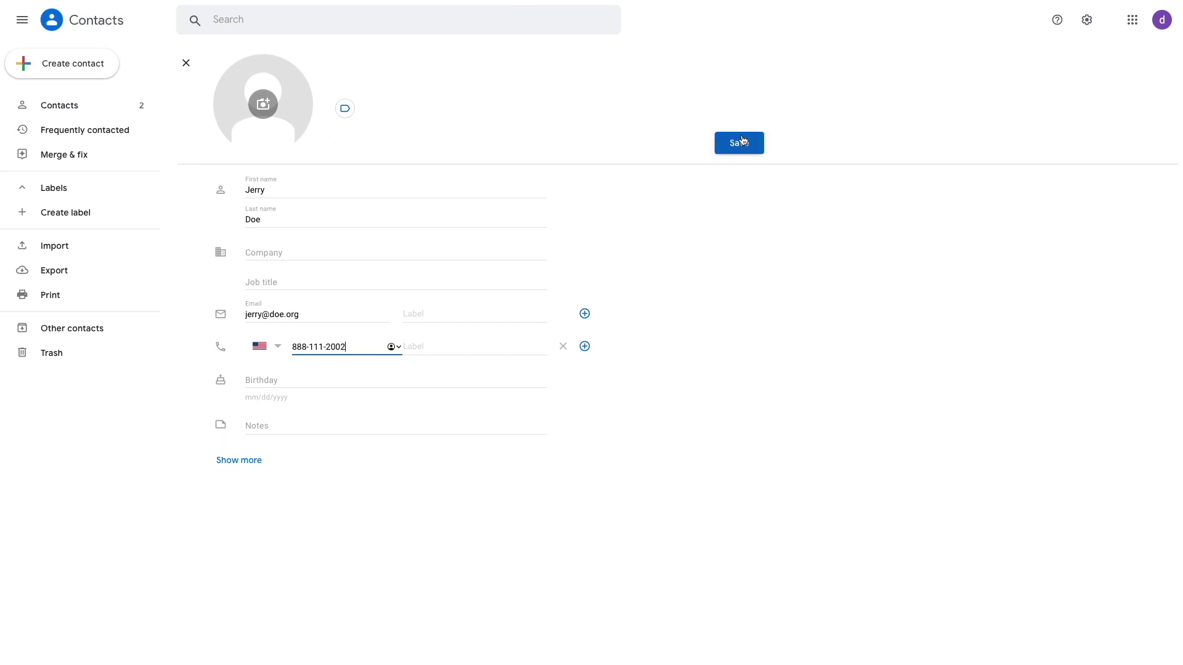
pyautogui.click(743, 140)
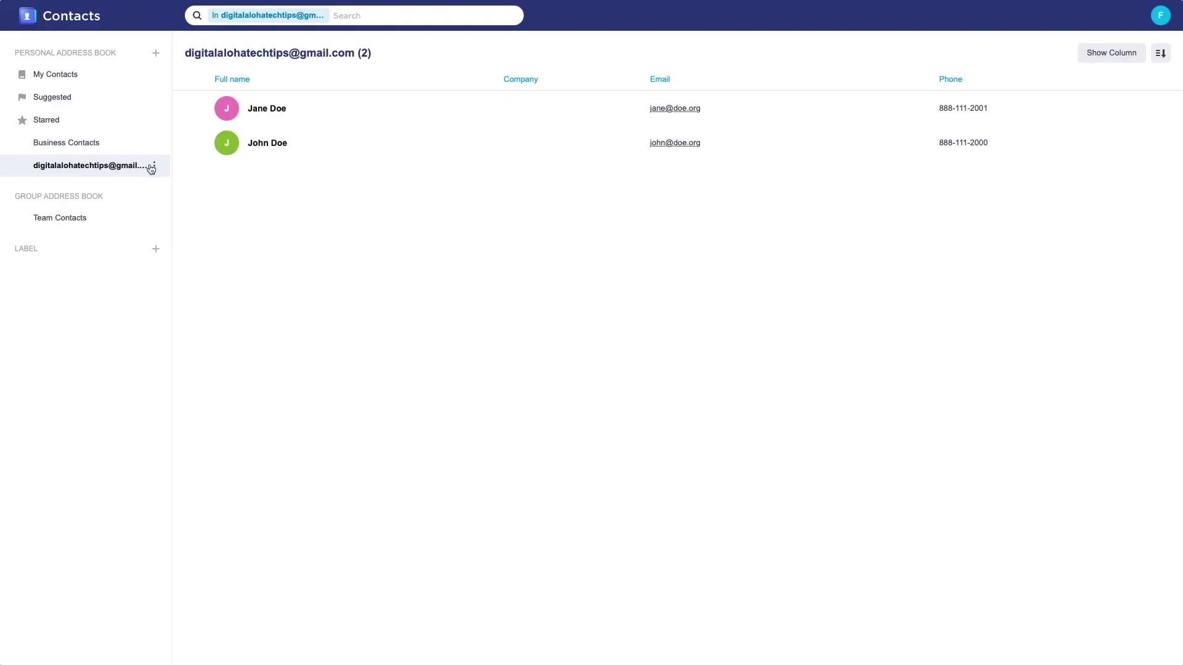
# Manually sync the Google address book from its account settings in Synology Contacts.
pyautogui.click(156, 168)
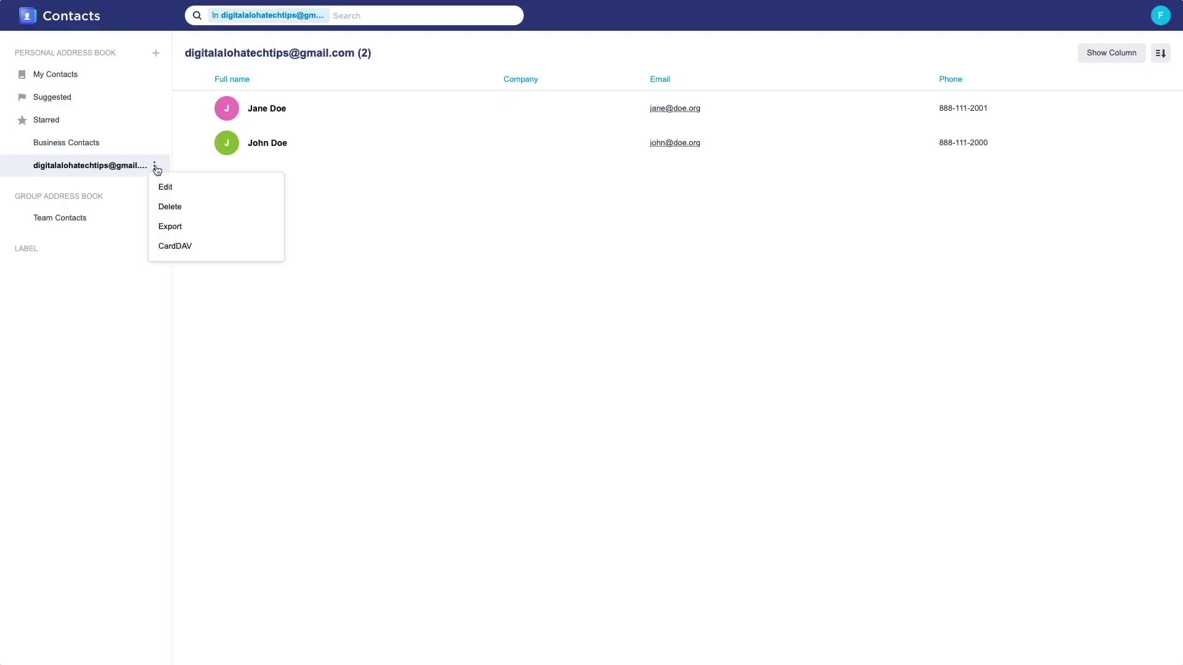
pyautogui.click(165, 187)
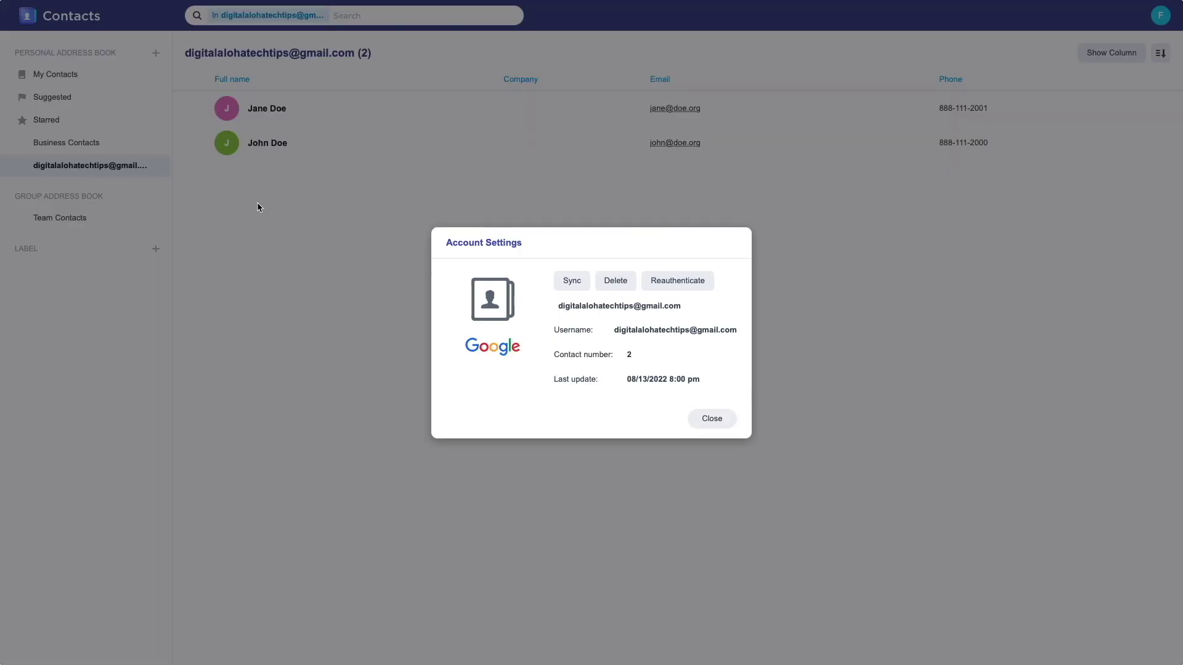
pyautogui.click(570, 281)
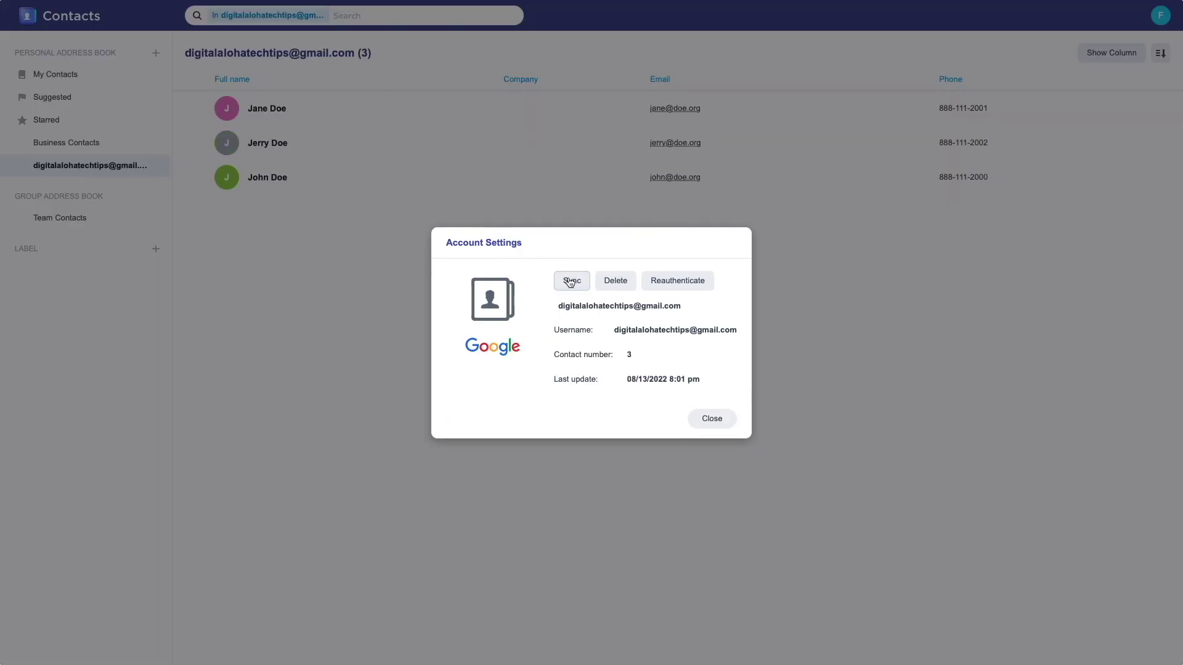
pyautogui.click(712, 419)
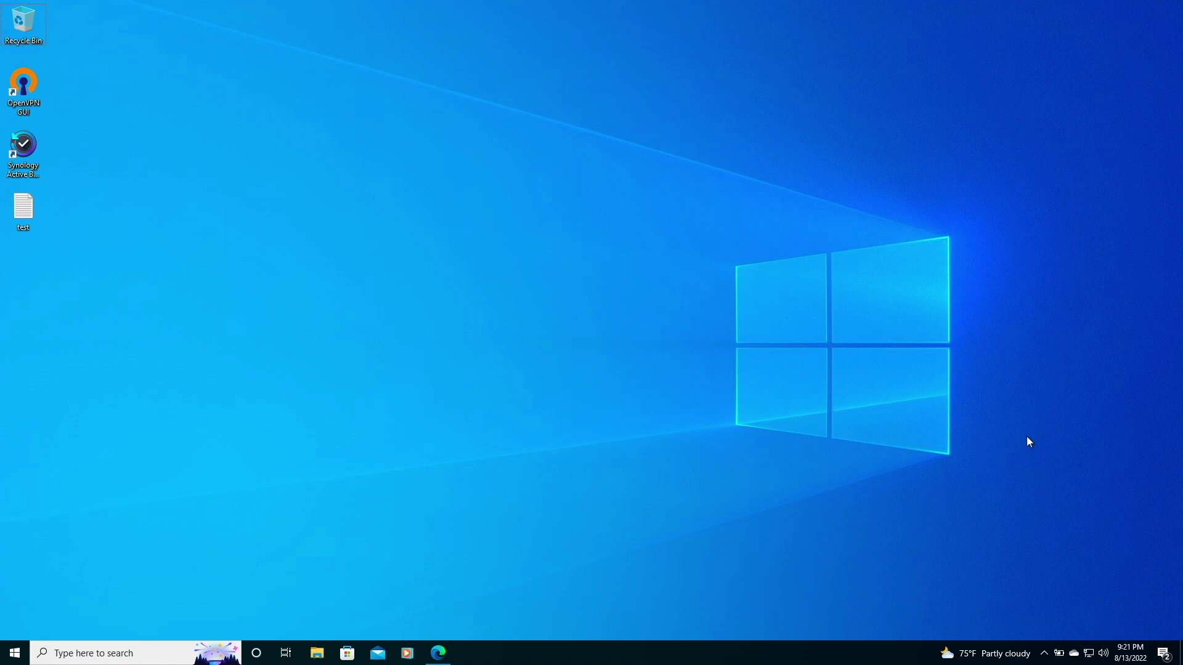
# Download the OutlookCalDavSynchronizer 4.3.0 zip from the project's Download page in Edge.
pyautogui.click(437, 654)
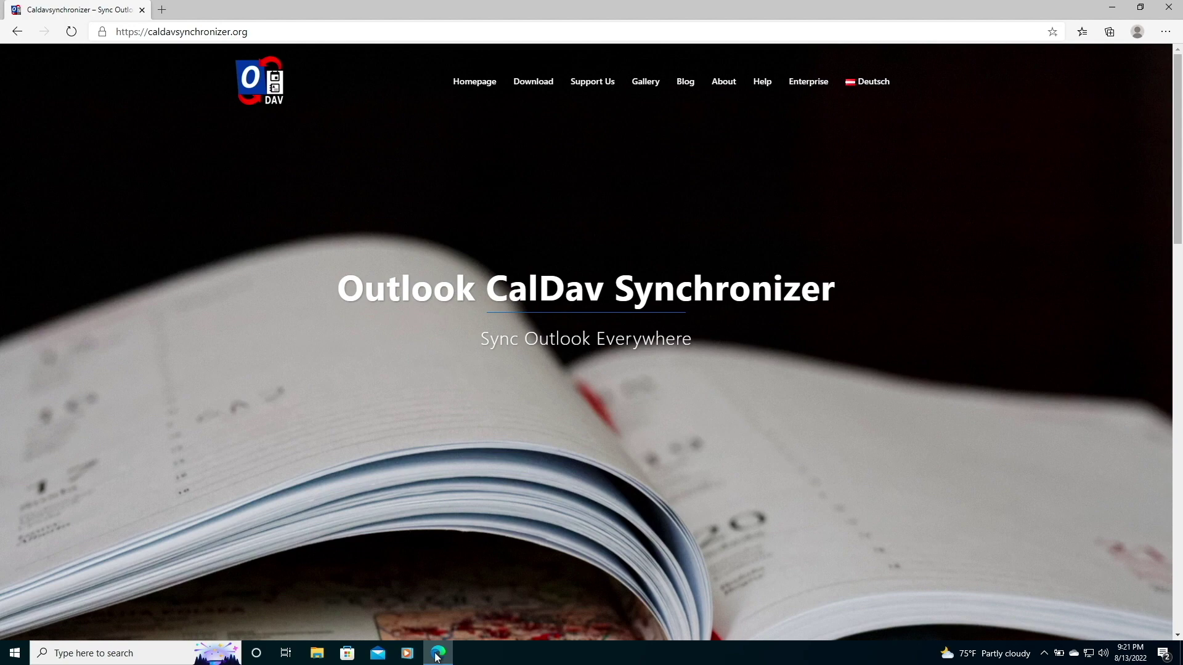
pyautogui.click(534, 83)
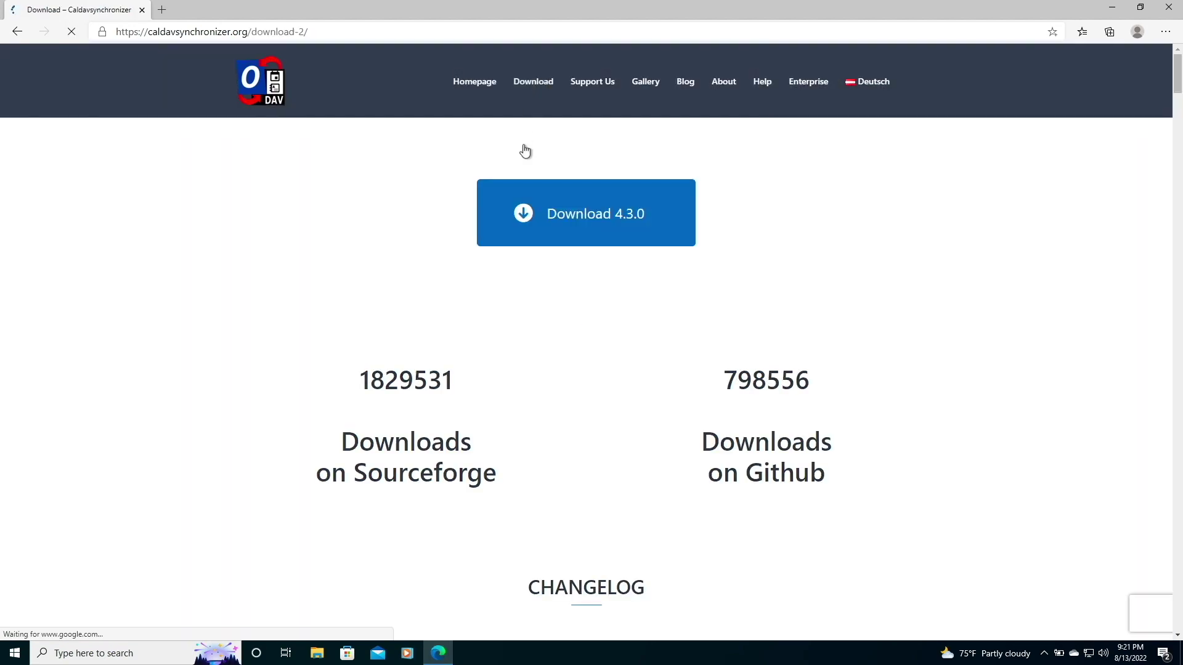
pyautogui.click(550, 212)
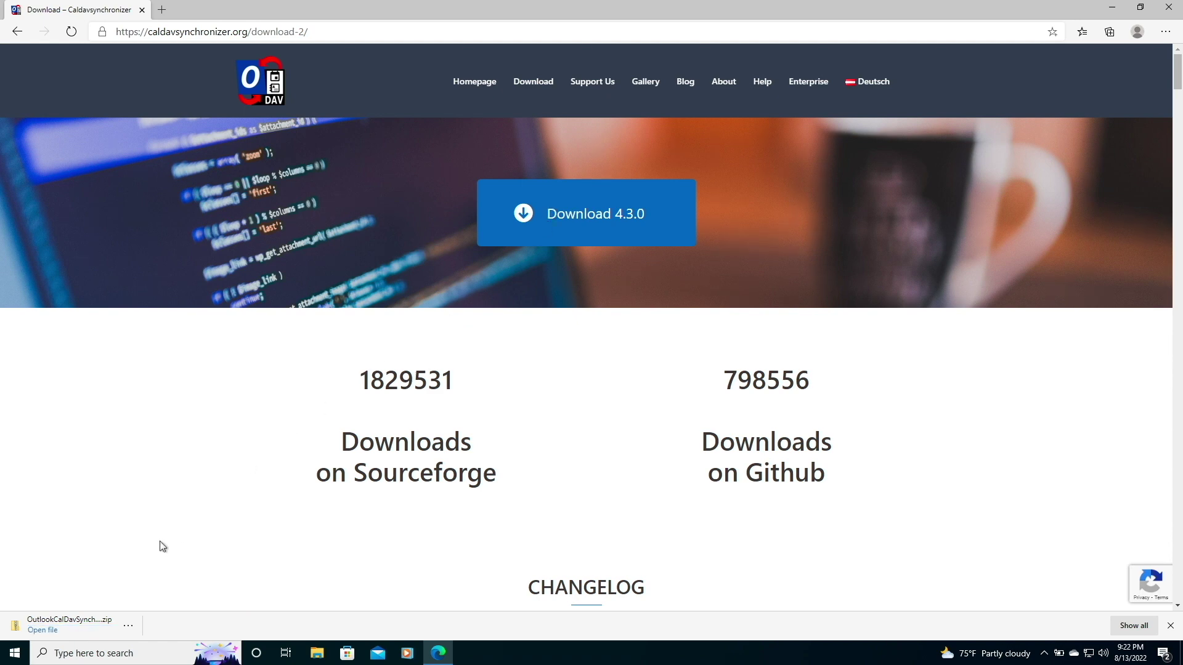
# Extract the downloaded synchronizer zip into the Downloads folder.
pyautogui.click(42, 630)
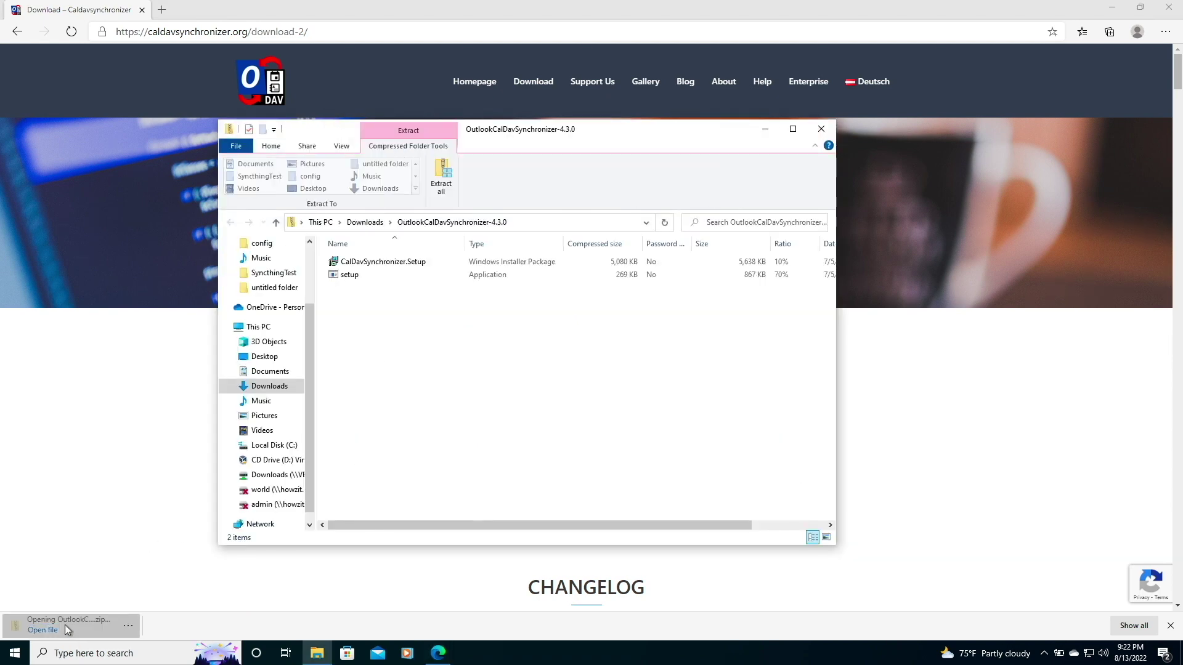
pyautogui.click(441, 178)
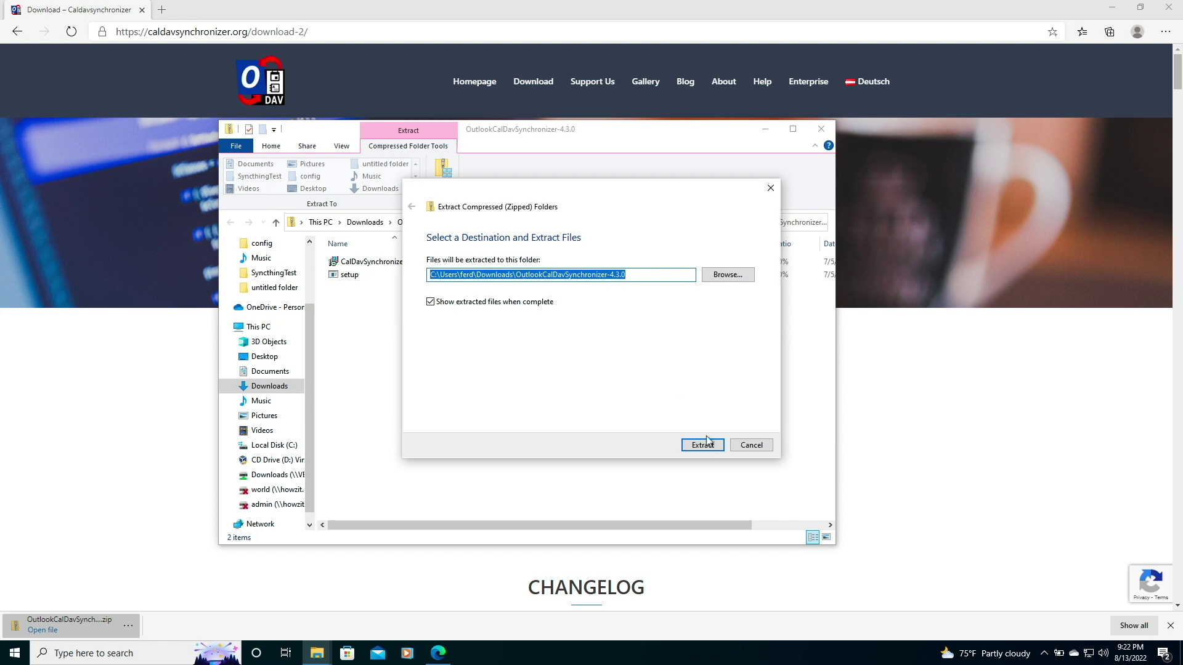
pyautogui.click(708, 445)
# Install CalDavSynchronizer with the default install folder, approving the UAC prompt.
pyautogui.doubleClick(382, 293)
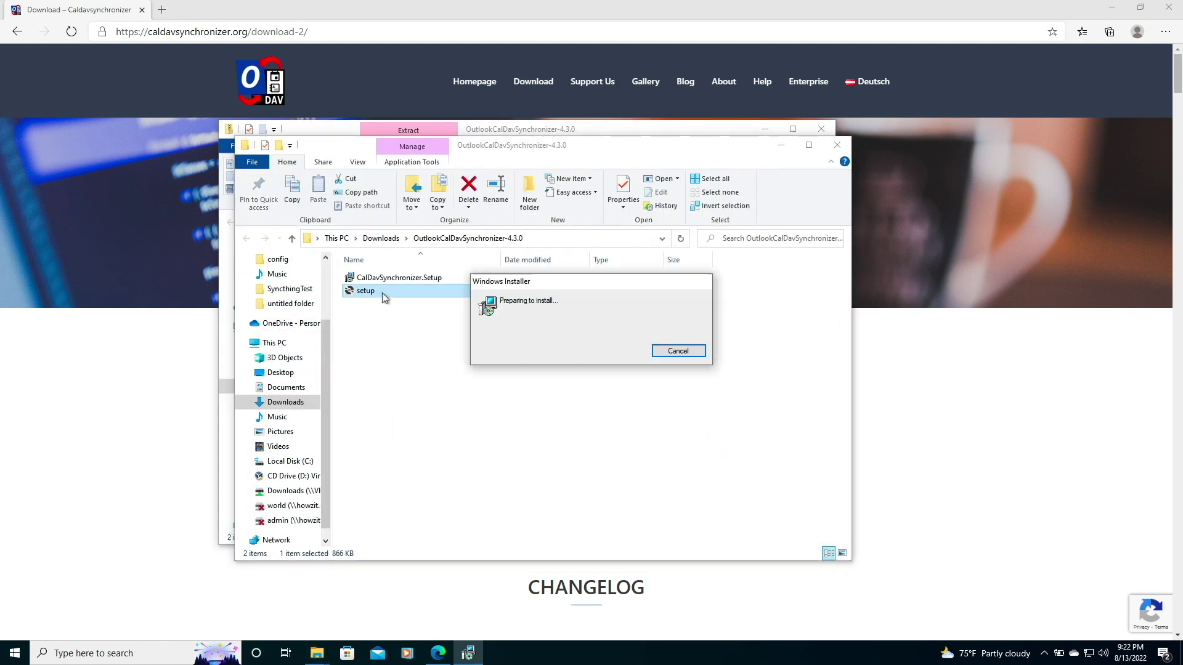
pyautogui.click(657, 436)
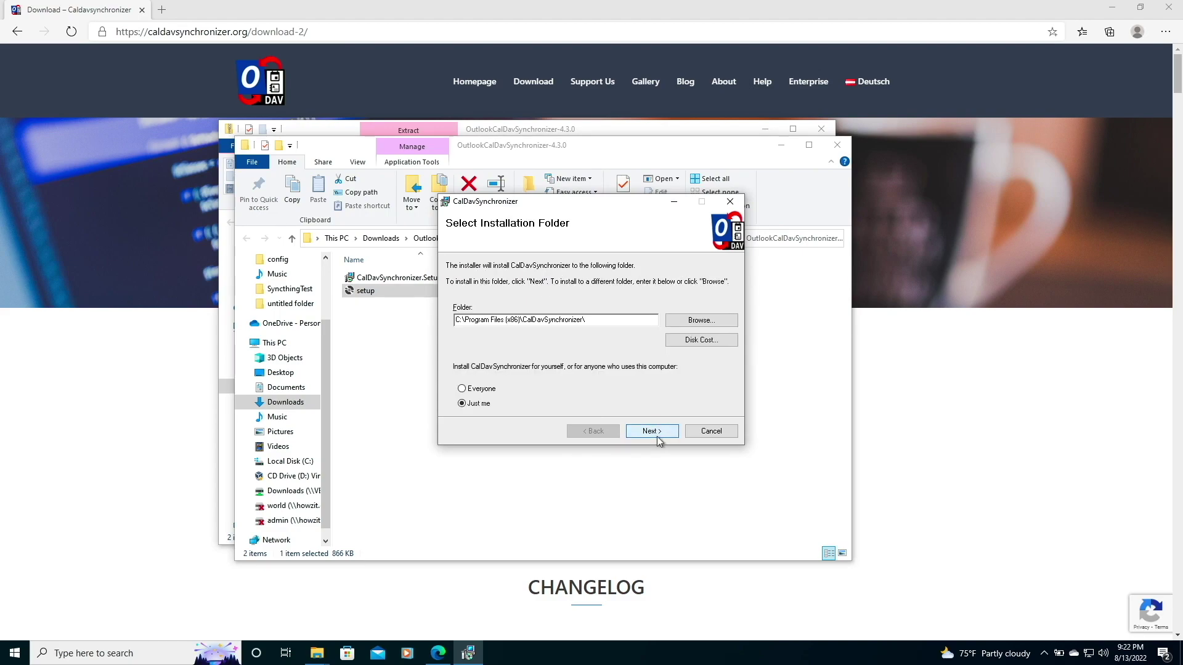
pyautogui.click(657, 436)
pyautogui.click(576, 405)
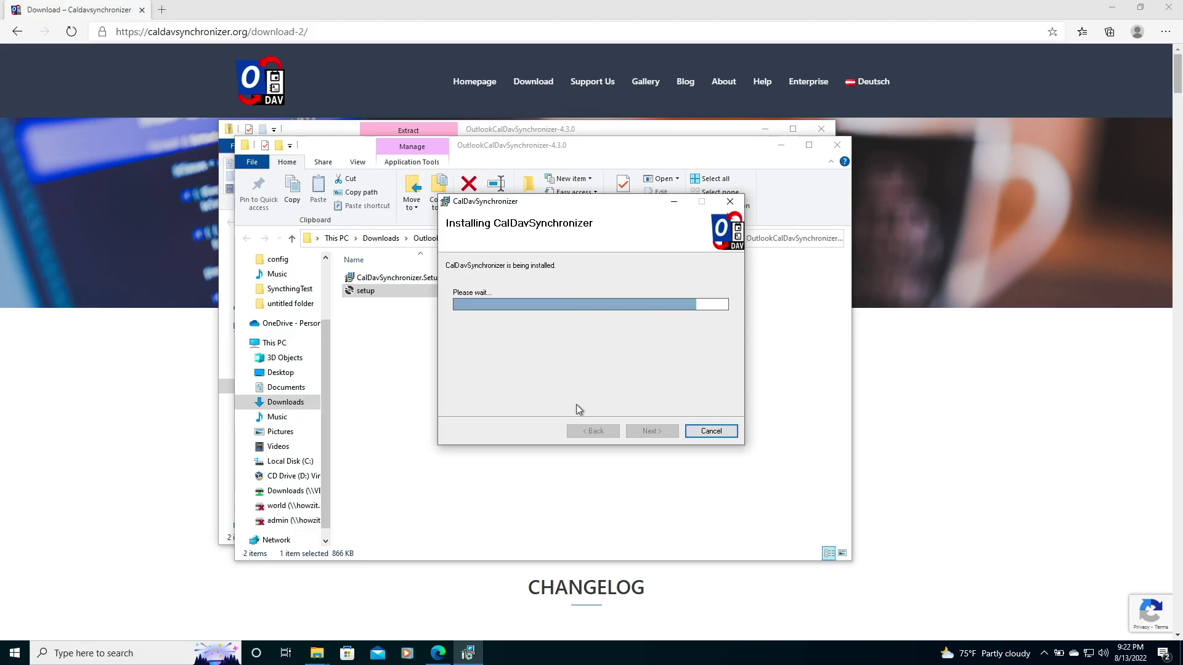
pyautogui.click(640, 429)
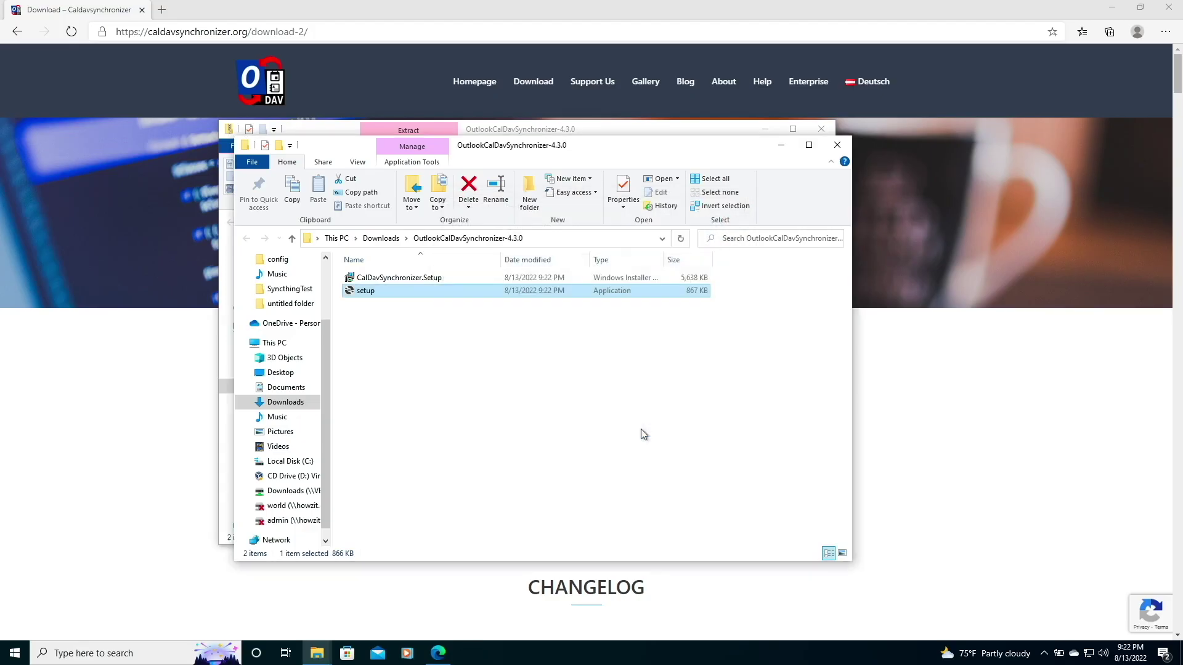
# Close the Explorer windows, launch Outlook from Start search, and show its Contacts view.
pyautogui.click(838, 145)
pyautogui.click(822, 128)
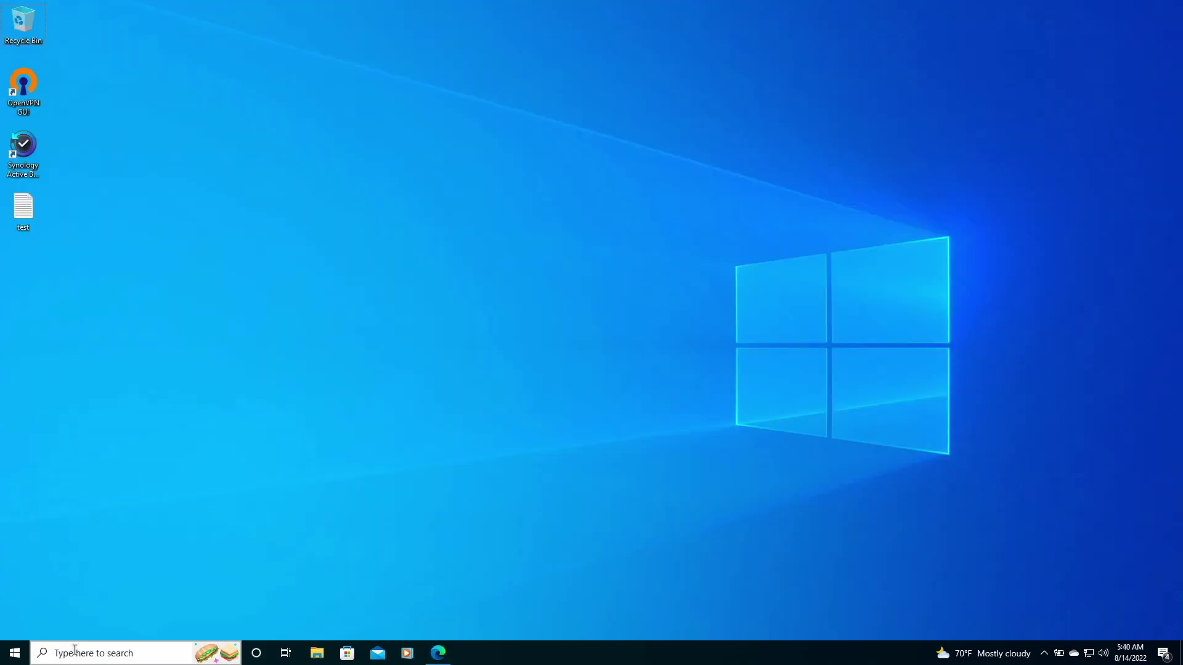
pyautogui.click(74, 652)
pyautogui.write('out')
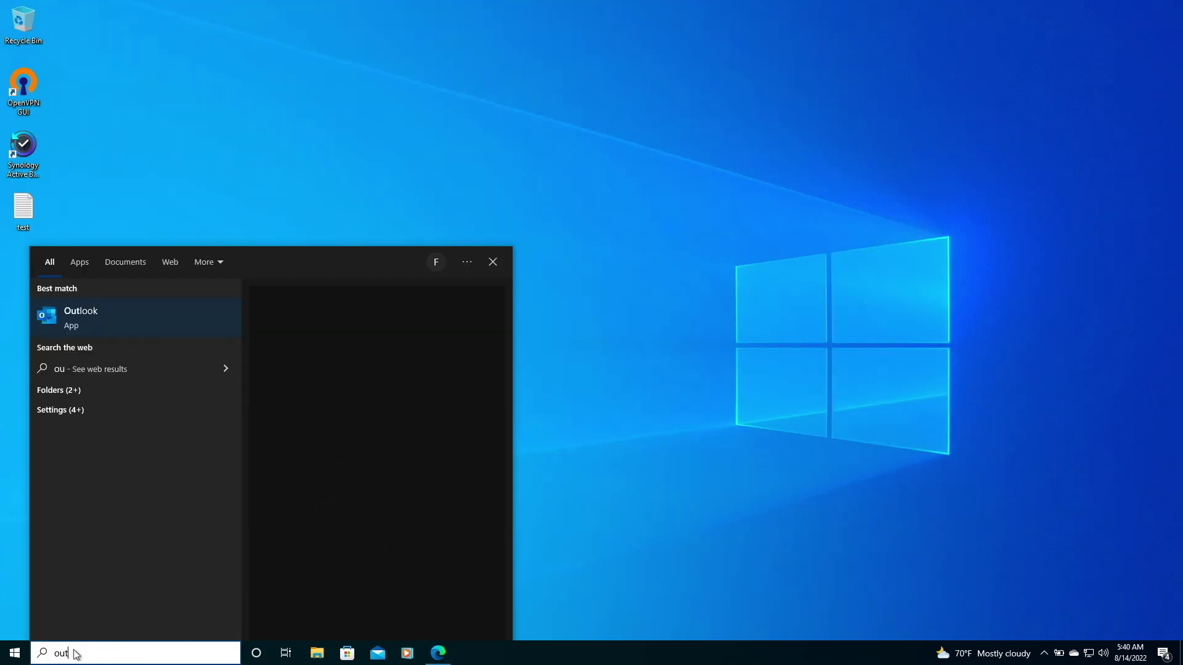
pyautogui.click(90, 320)
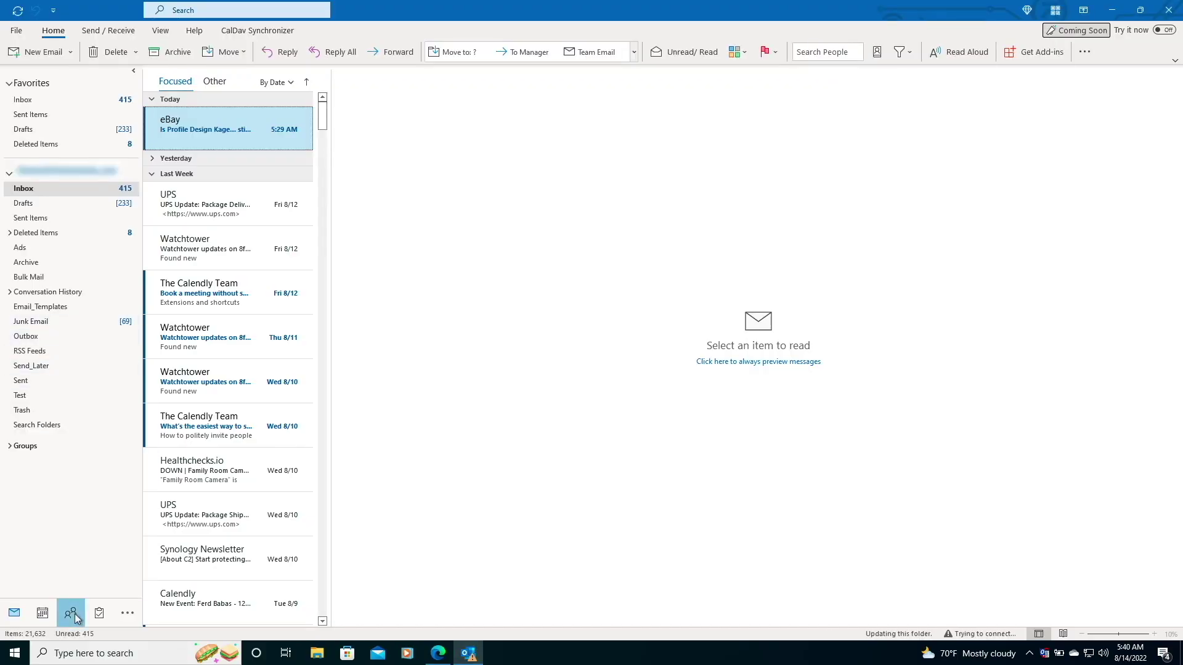
pyautogui.click(74, 614)
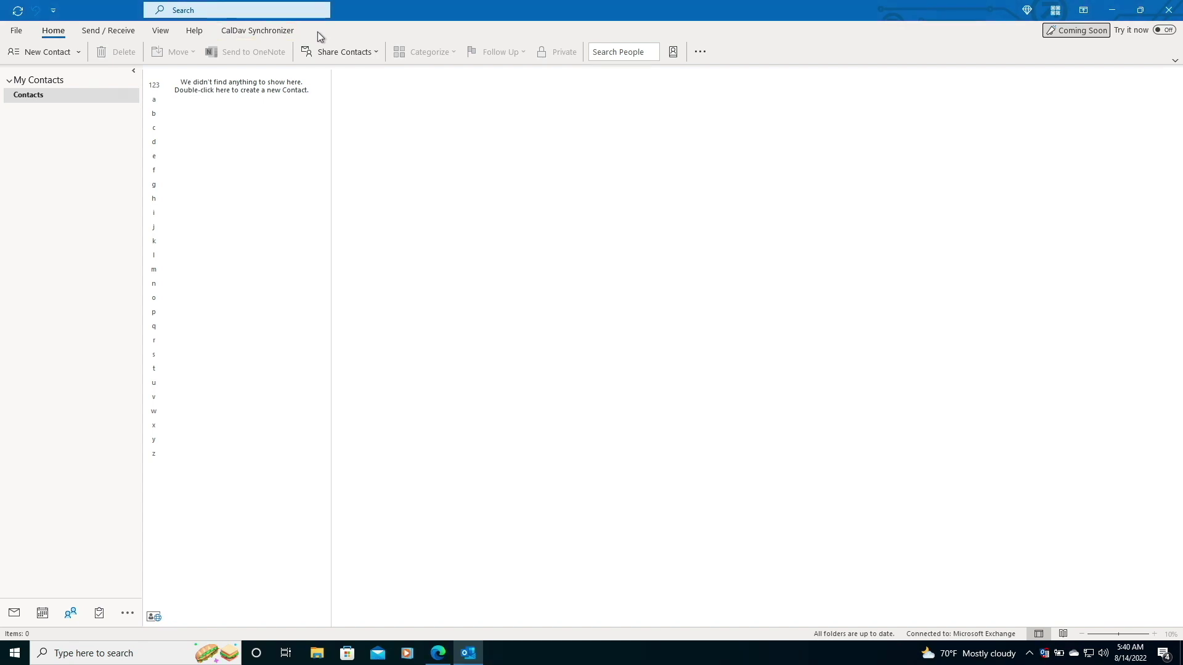
# Add a Generic CalDAV/CardDAV sync profile named 'vDSM - My Contacts' in CalDav Synchronizer.
pyautogui.click(280, 32)
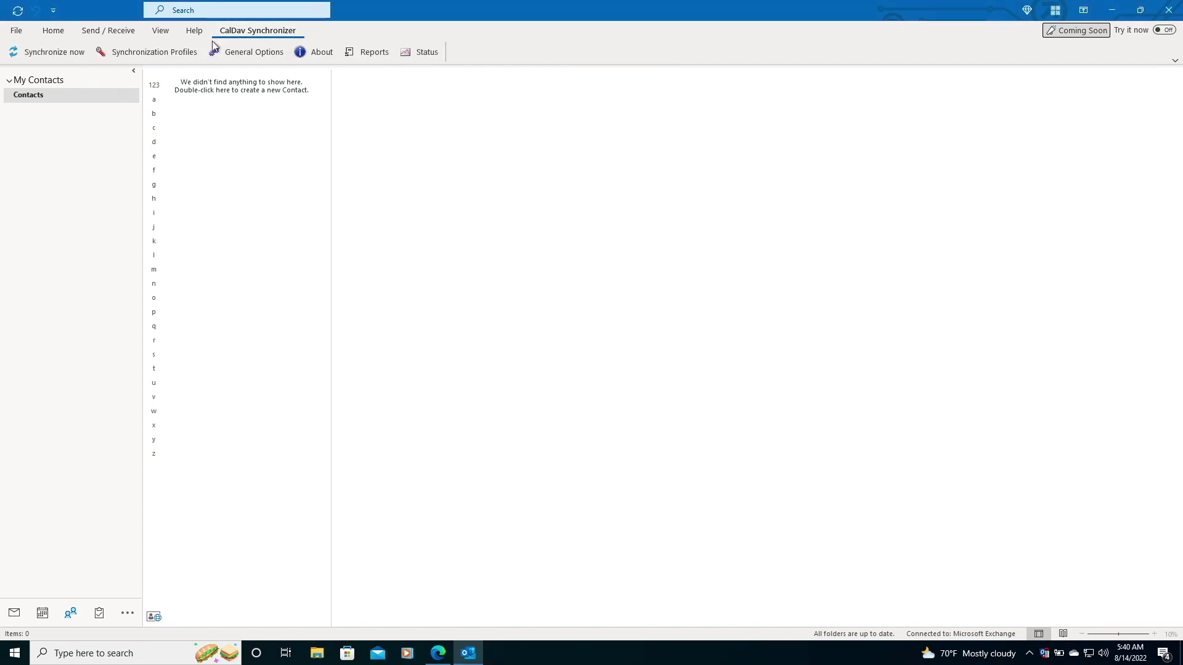
pyautogui.click(180, 53)
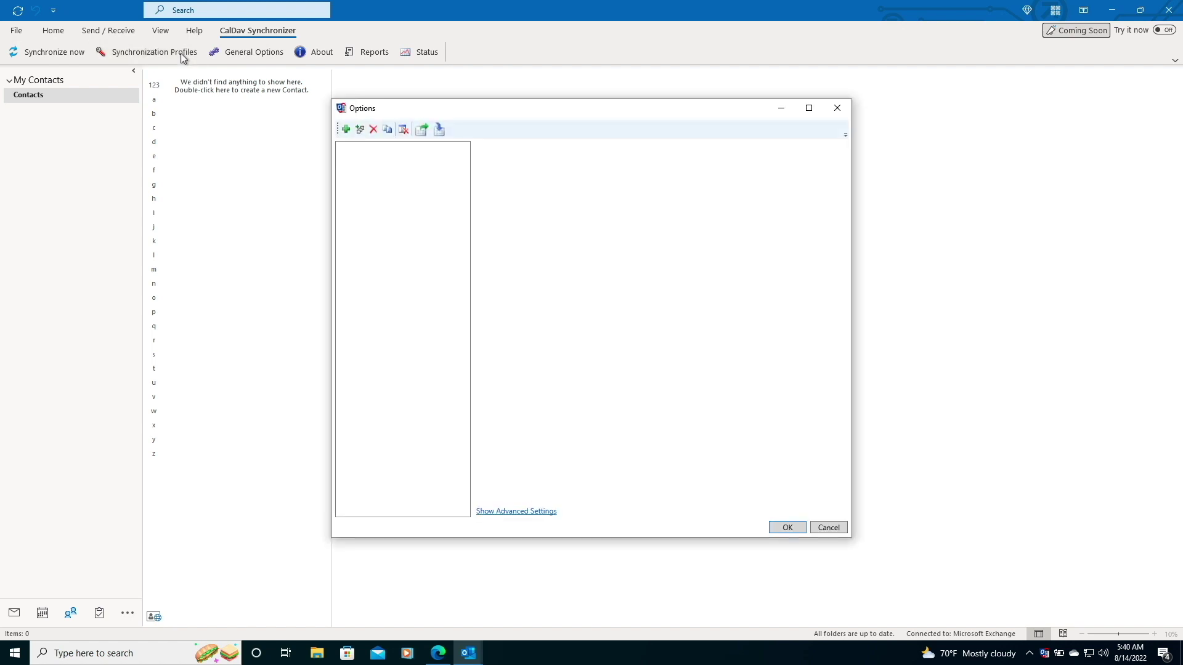
pyautogui.click(346, 130)
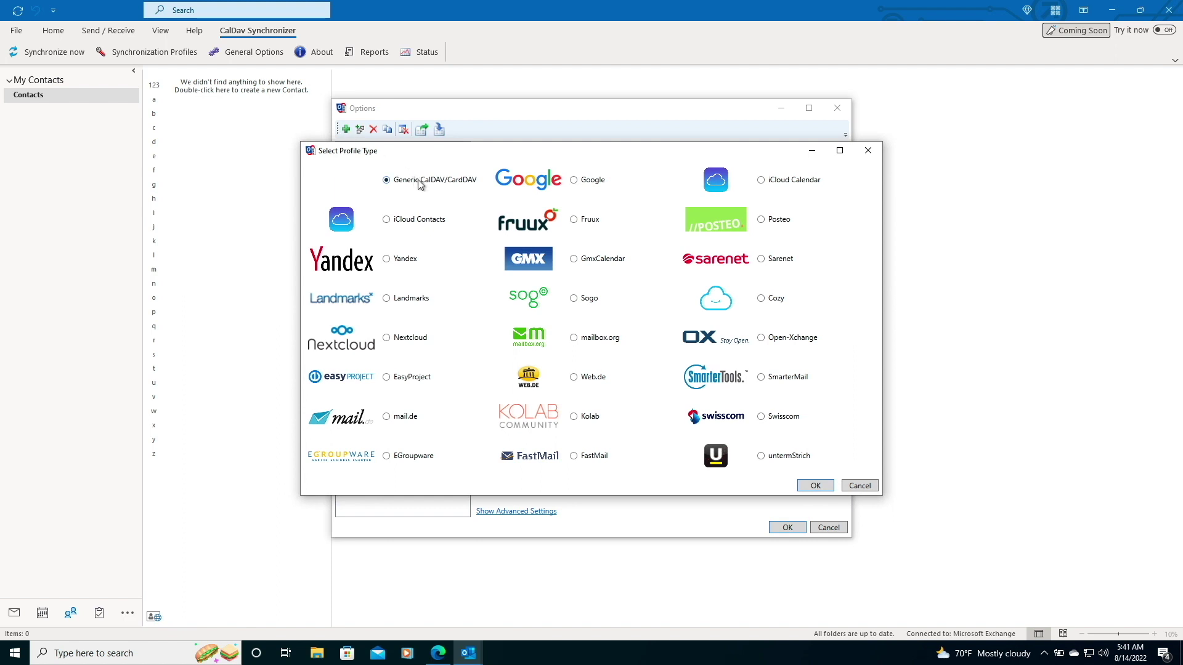
pyautogui.click(820, 486)
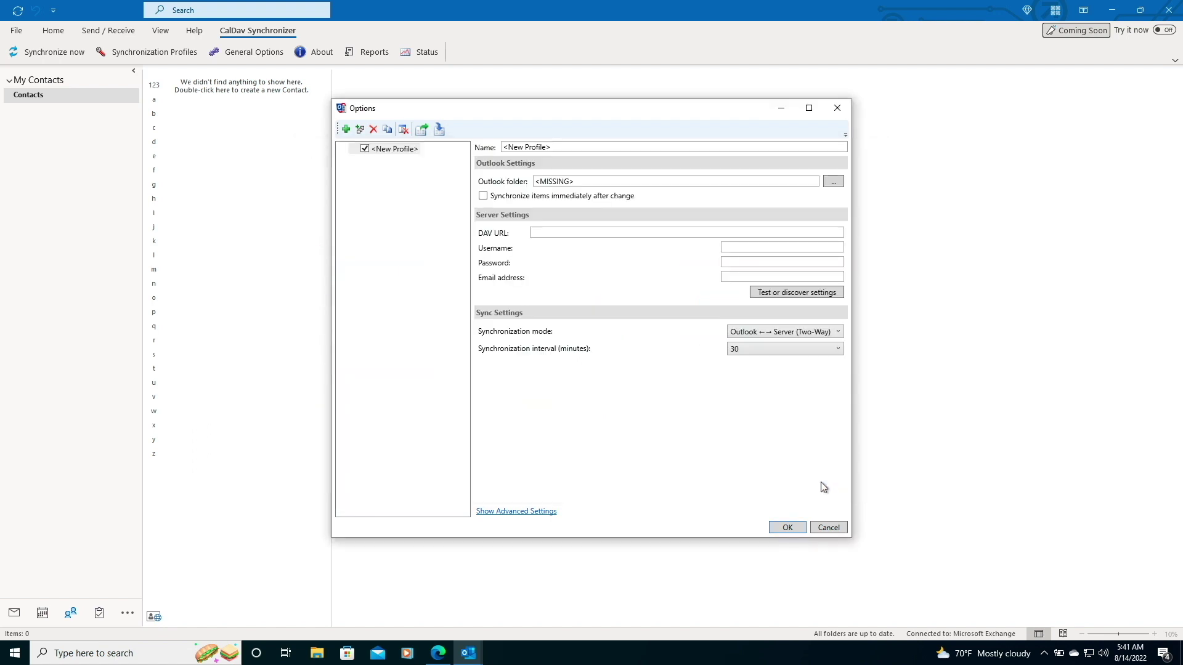
pyautogui.moveTo(560, 149); pyautogui.dragTo(503, 150)
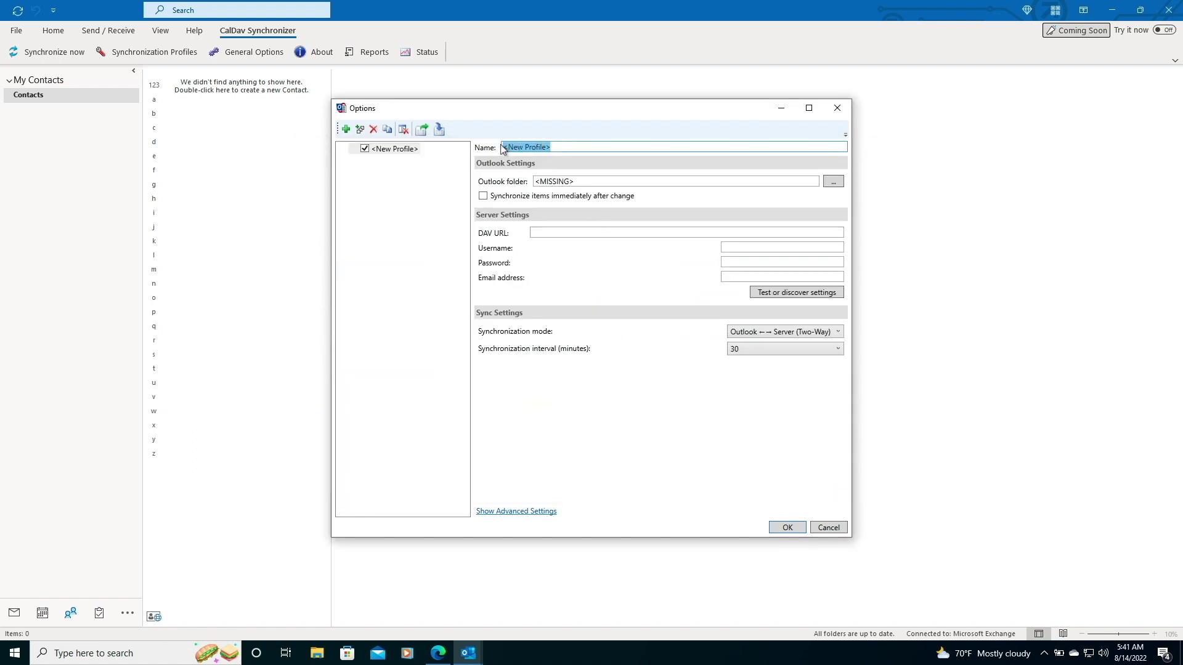
pyautogui.write('vDSM - My Contacts')
pyautogui.click(840, 183)
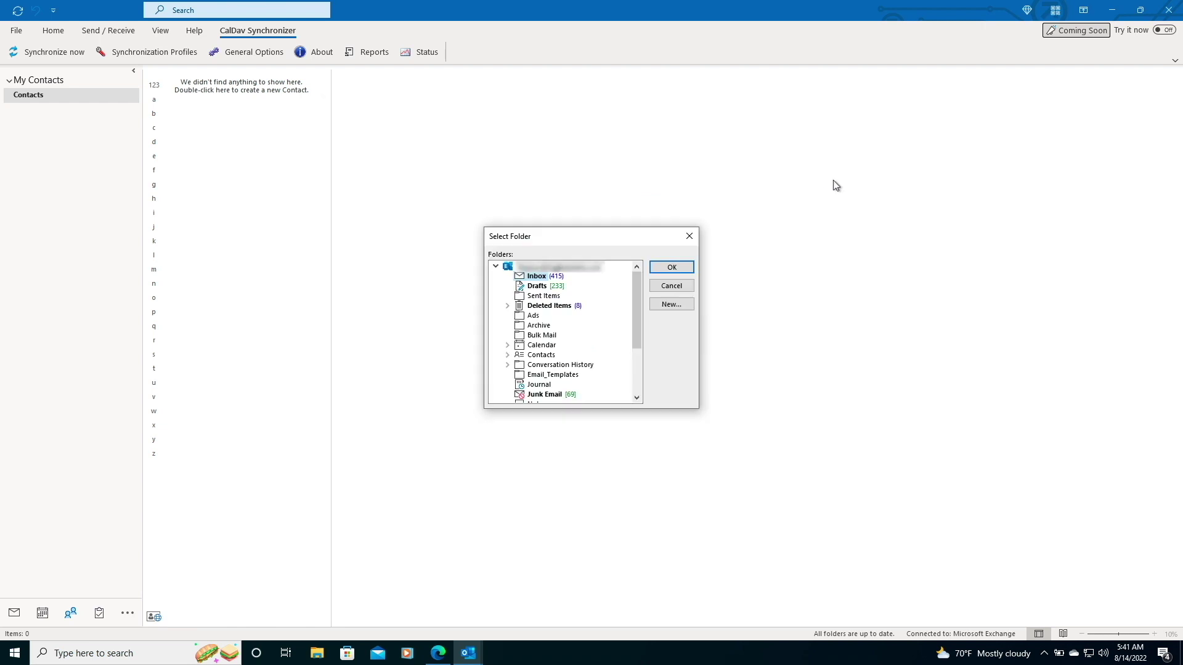
# Create a 'vDSM - My Contacts' folder under Contacts and assign it as the profile's Outlook folder.
pyautogui.click(540, 355)
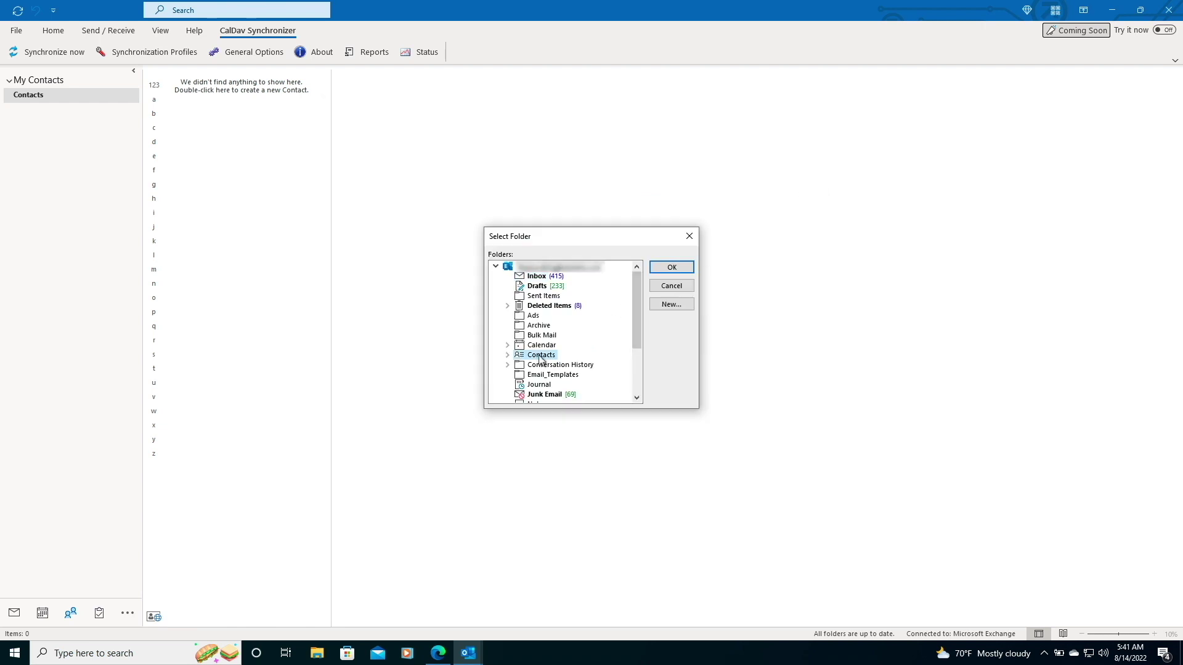
pyautogui.click(671, 304)
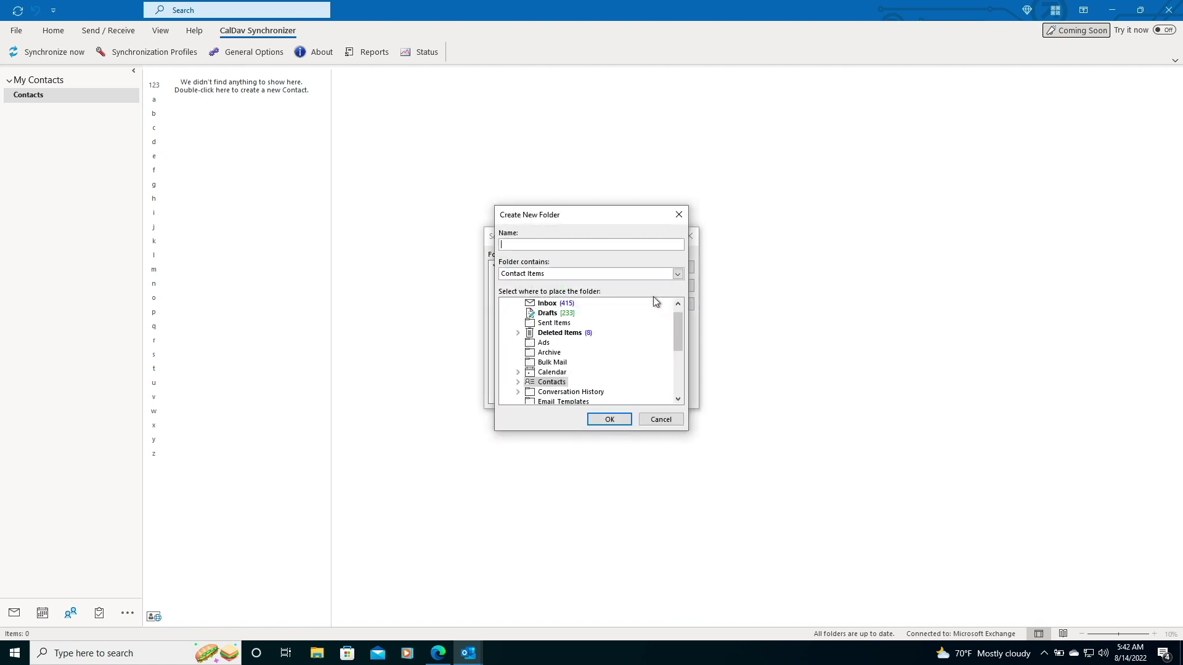
pyautogui.write('vDSM - My Contacts')
pyautogui.click(611, 420)
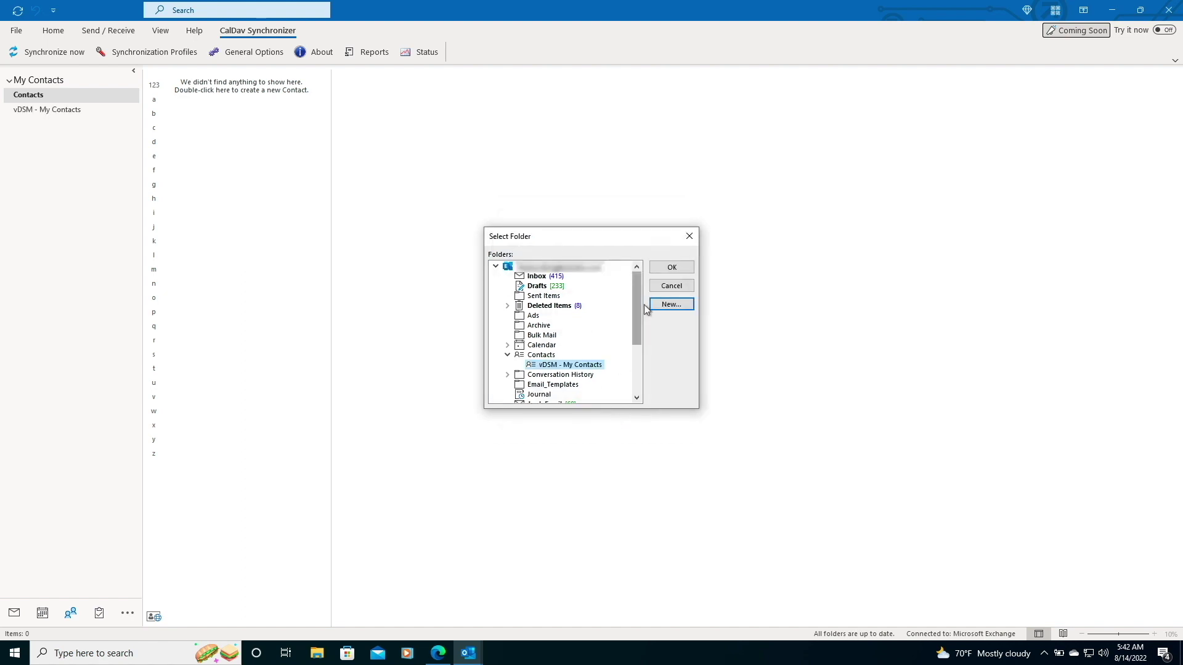
pyautogui.click(667, 272)
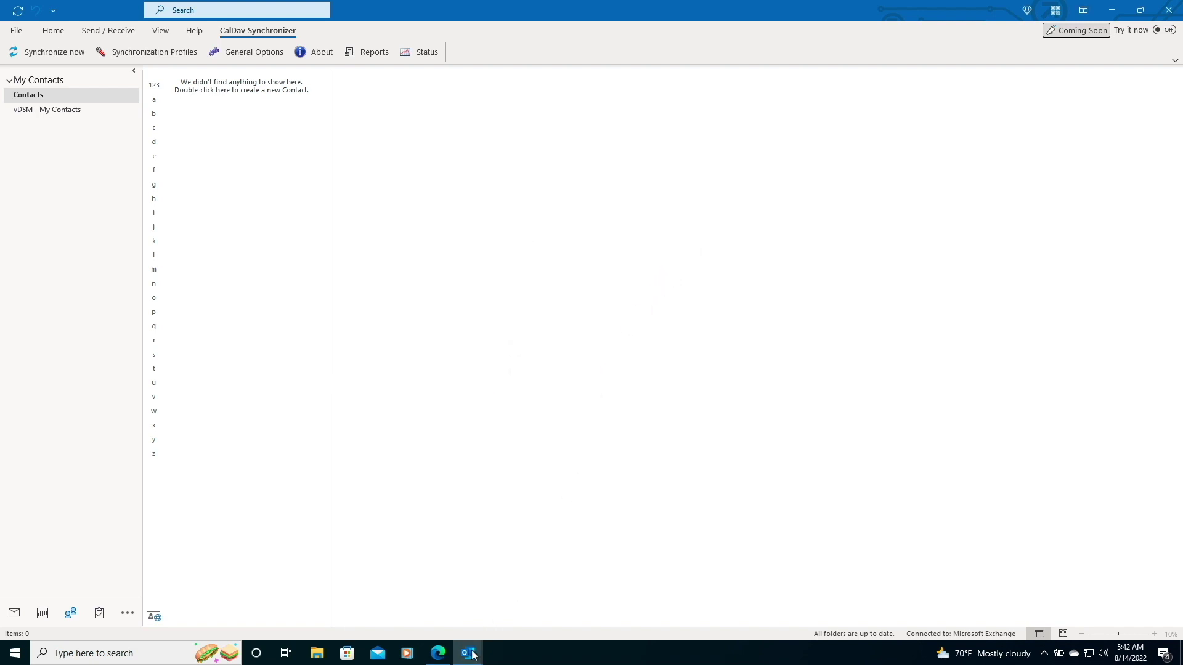
# Paste the CardDAV address into the profile's DAV URL field.
pyautogui.moveTo(469, 652)
pyautogui.click(525, 598)
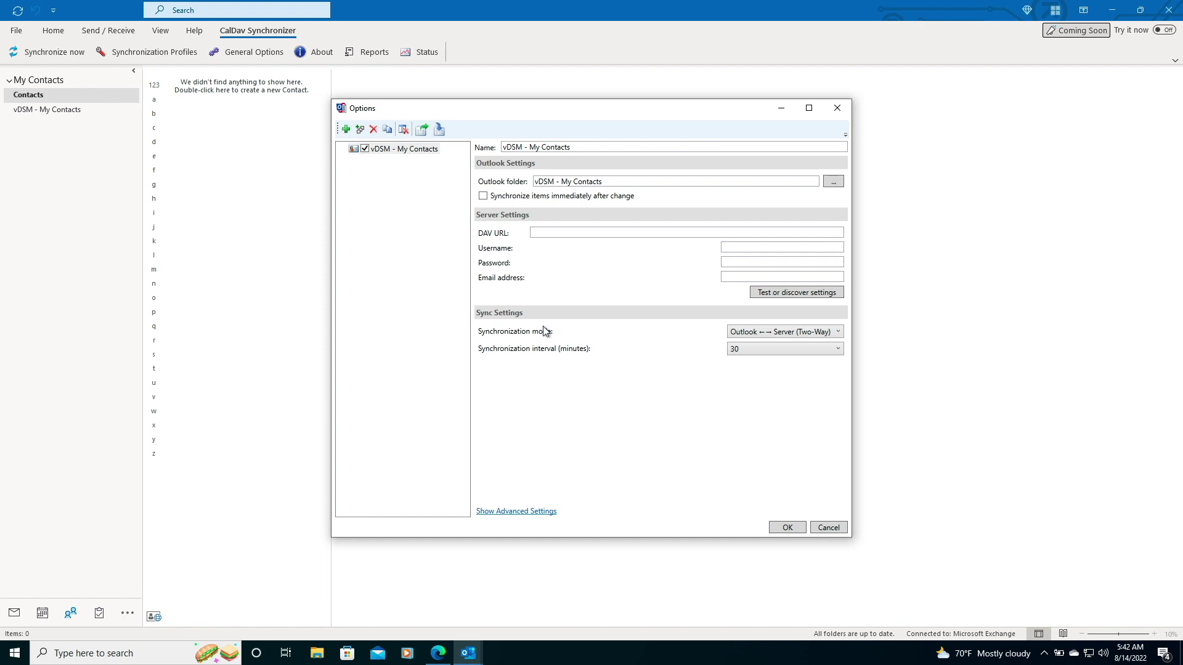
pyautogui.rightClick(541, 232)
pyautogui.click(572, 273)
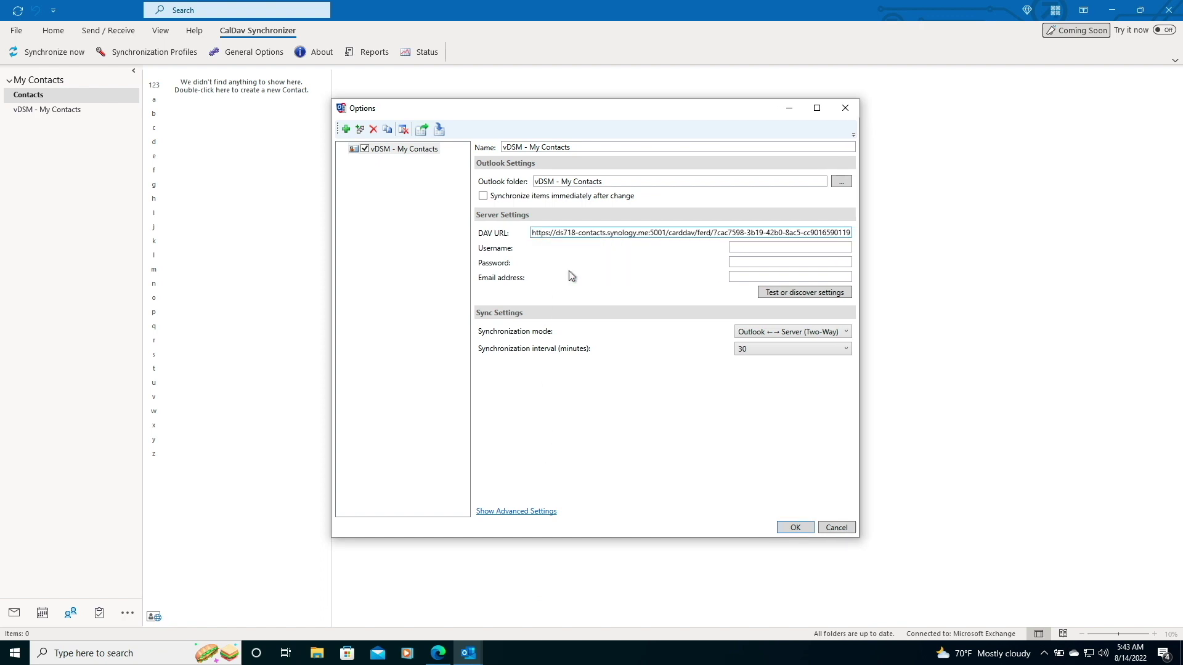
# Enter the DSM account username and password in the sync profile.
pyautogui.click(742, 245)
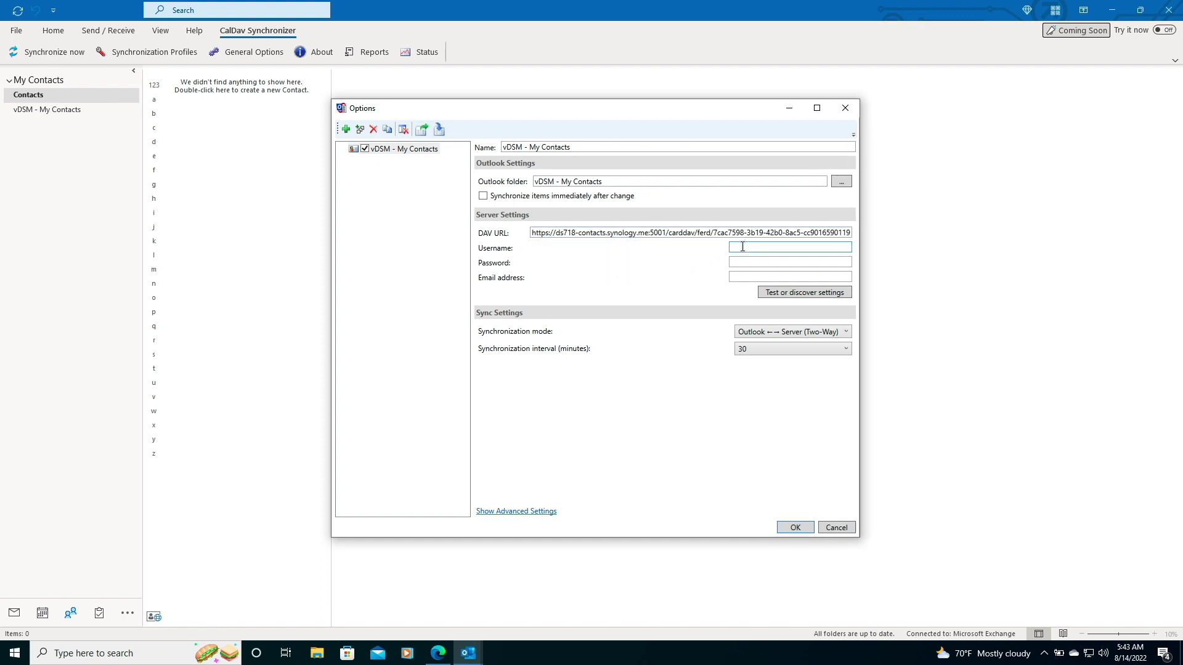
pyautogui.write('ferd')
pyautogui.press('Tab')
pyautogui.write('*********')
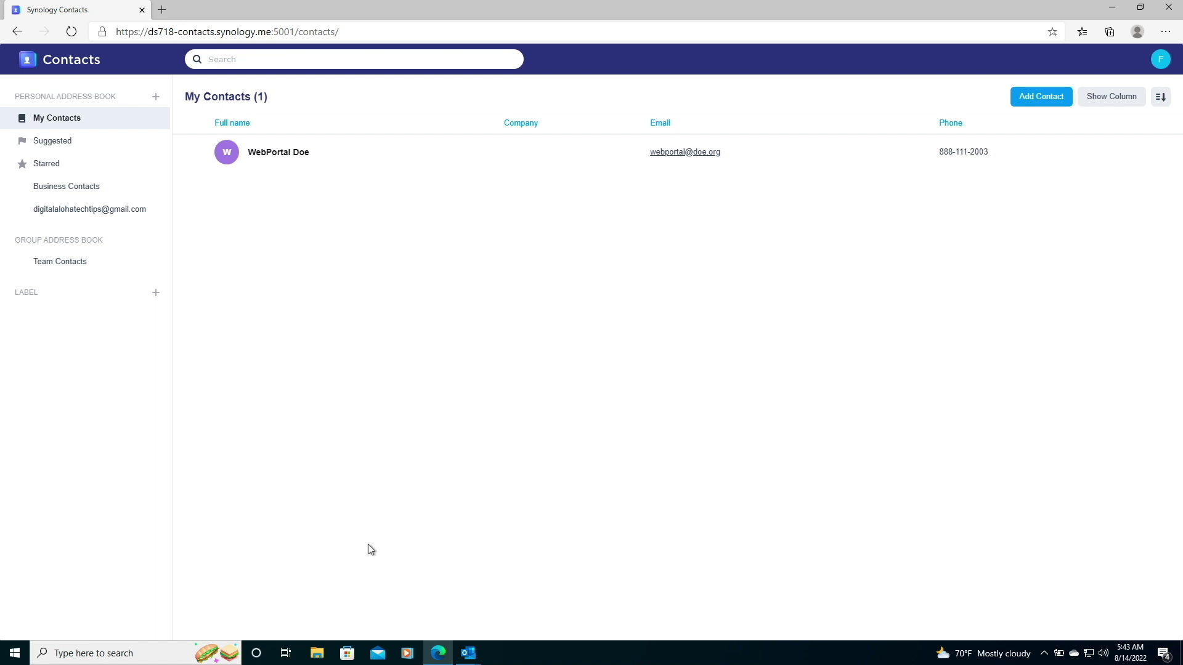
# Copy the CardDAV Client address of the My Contacts address book in Synology Contacts.
pyautogui.moveTo(158, 124)
pyautogui.click(155, 118)
pyautogui.click(175, 178)
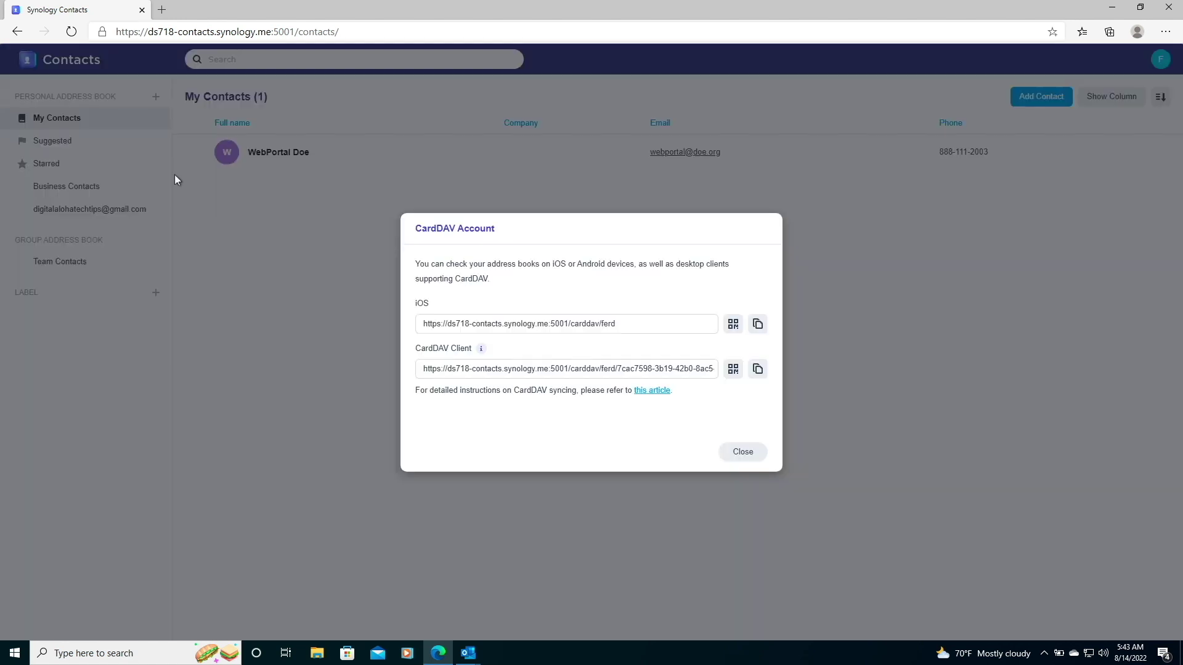
pyautogui.click(758, 369)
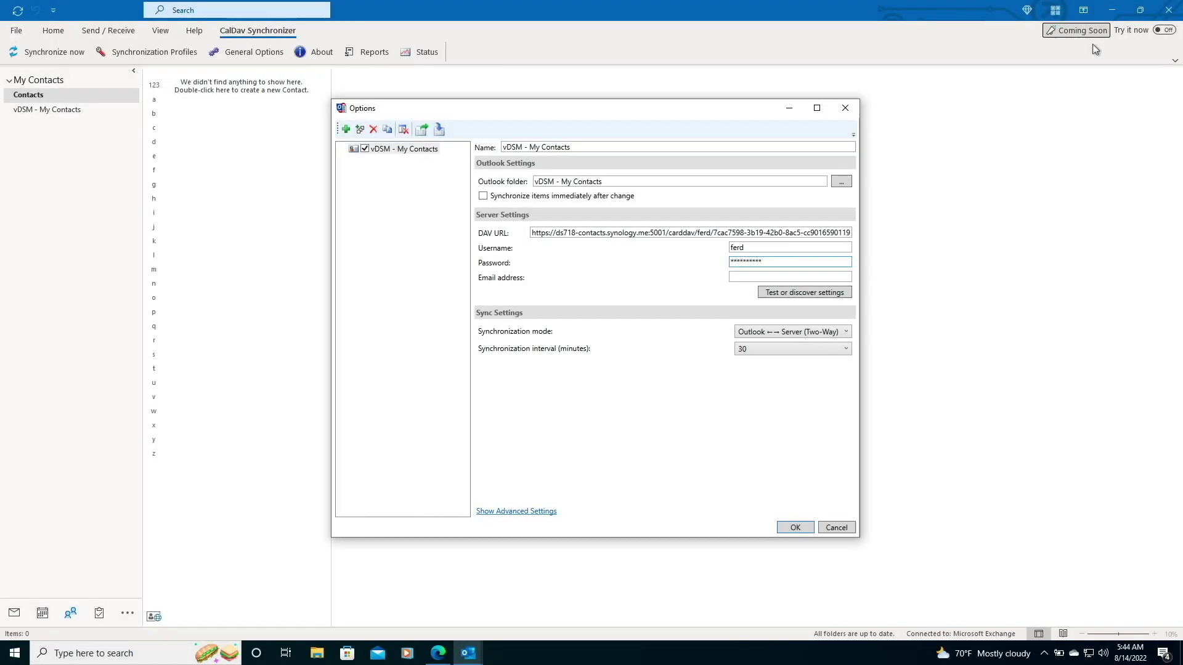
# Run the settings discovery and select the My Contacts address book as the sync resource.
pyautogui.click(806, 293)
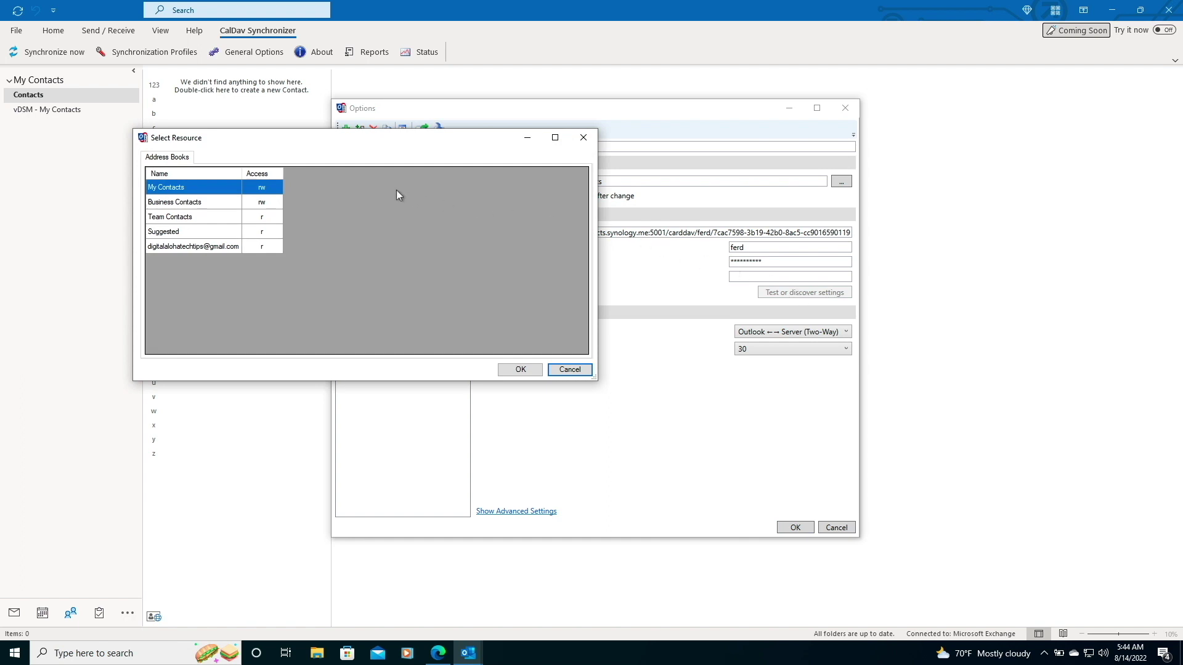
pyautogui.click(231, 188)
pyautogui.click(229, 188)
pyautogui.click(519, 369)
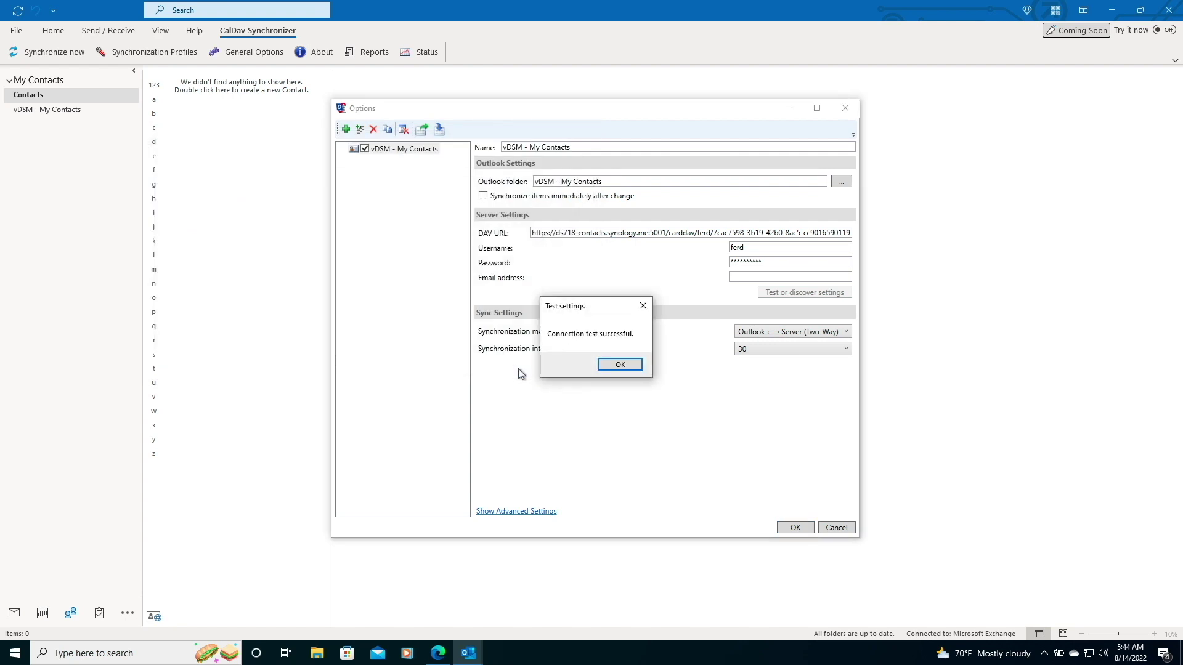
# Save the successfully tested profile and open the vDSM - My Contacts folder showing the synced contact.
pyautogui.click(614, 366)
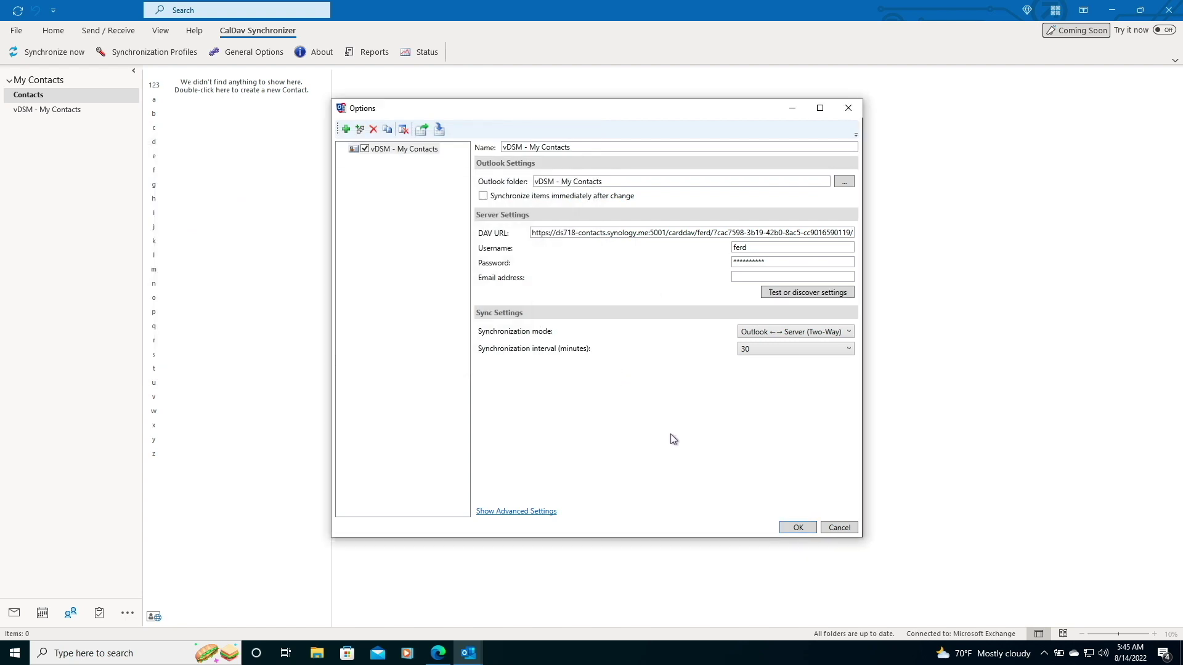
pyautogui.click(799, 528)
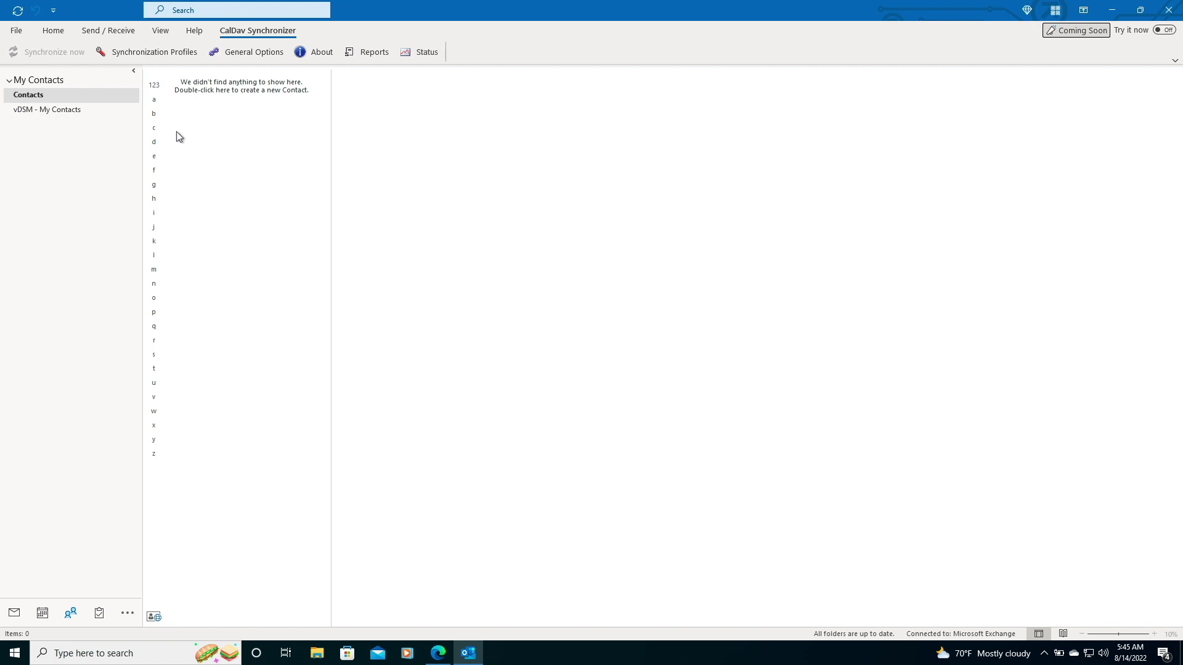
pyautogui.click(69, 110)
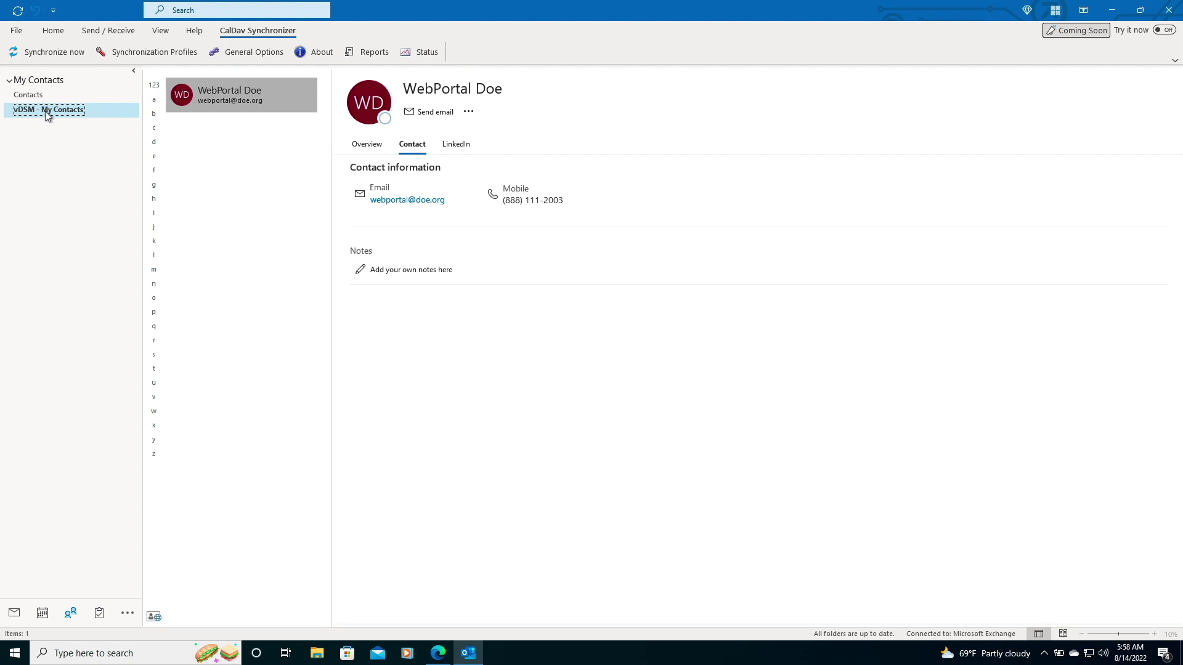
# Create a new Outlook contact with the test name, e-mail address and phone number.
pyautogui.click(53, 31)
pyautogui.click(28, 52)
pyautogui.write('O')
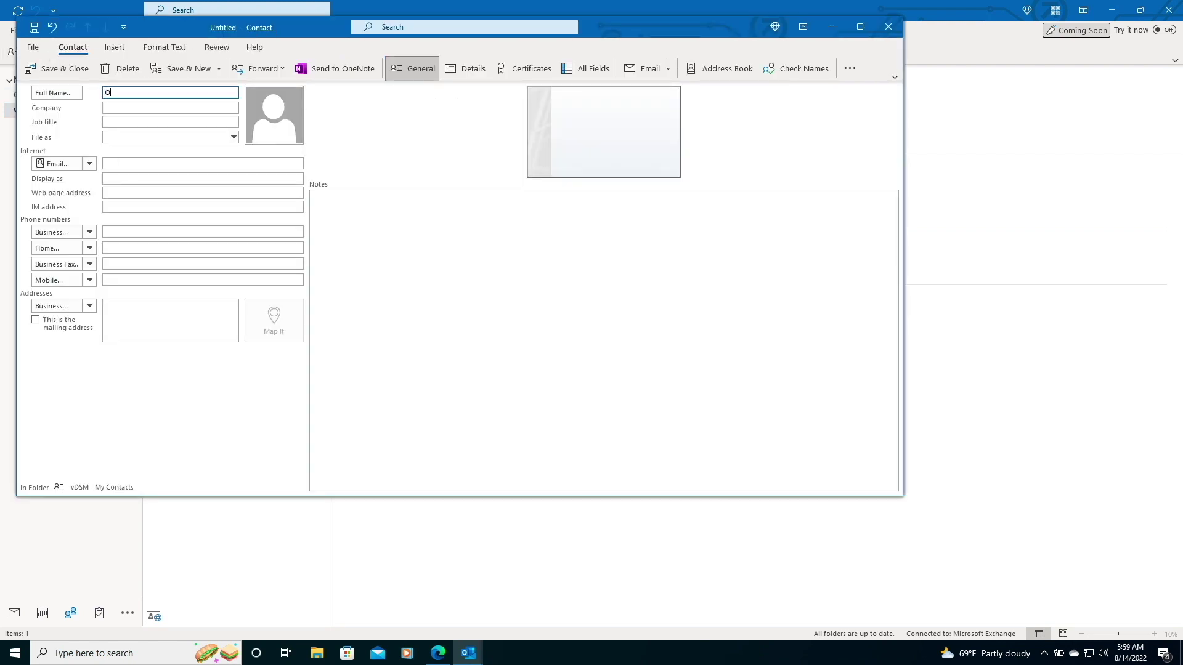
pyautogui.write('utlook Doe')
pyautogui.click(119, 163)
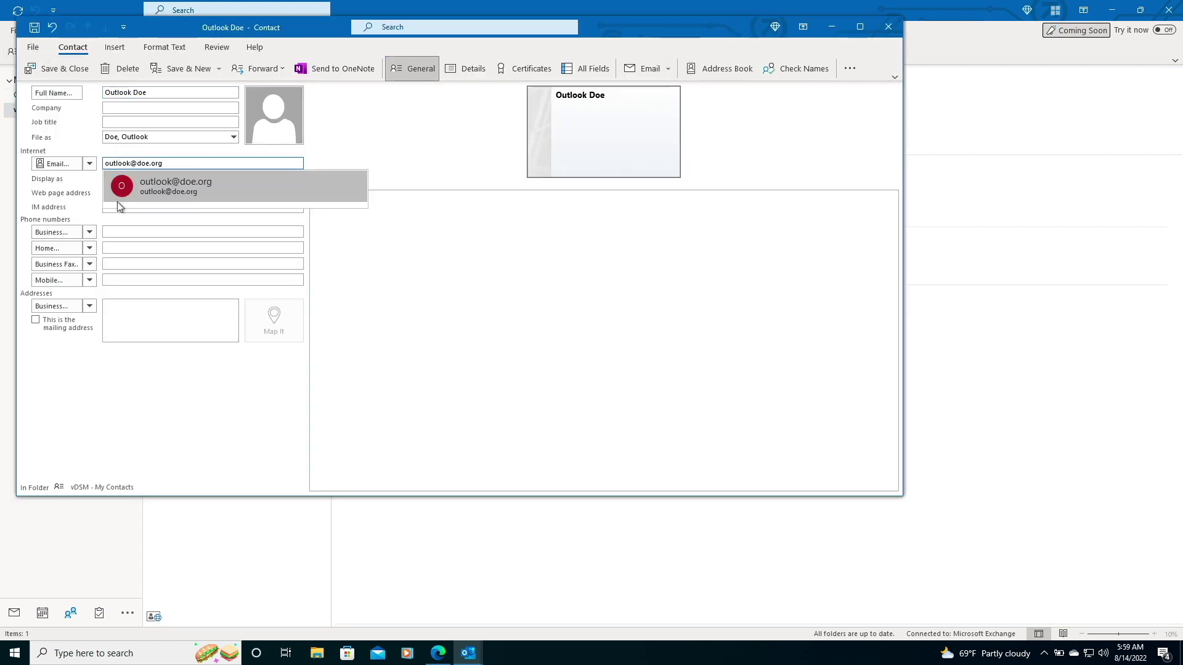
pyautogui.click(119, 232)
# Save the contact and synchronize Outlook with the server through CalDav Synchronizer.
pyautogui.click(58, 69)
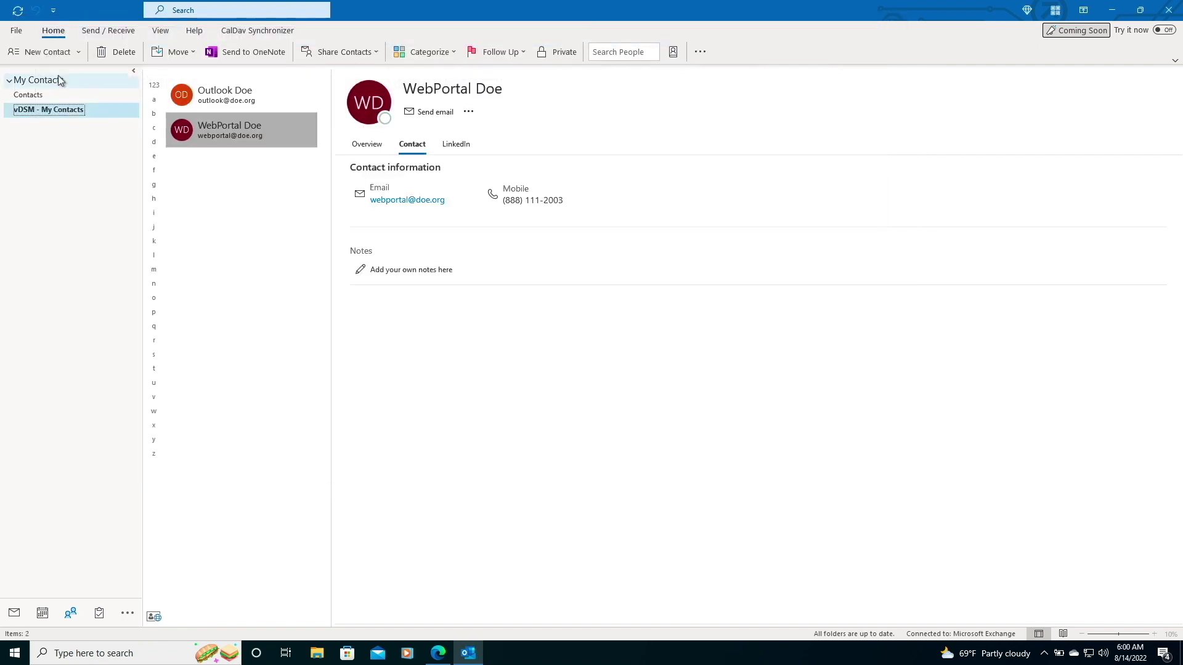
pyautogui.click(256, 30)
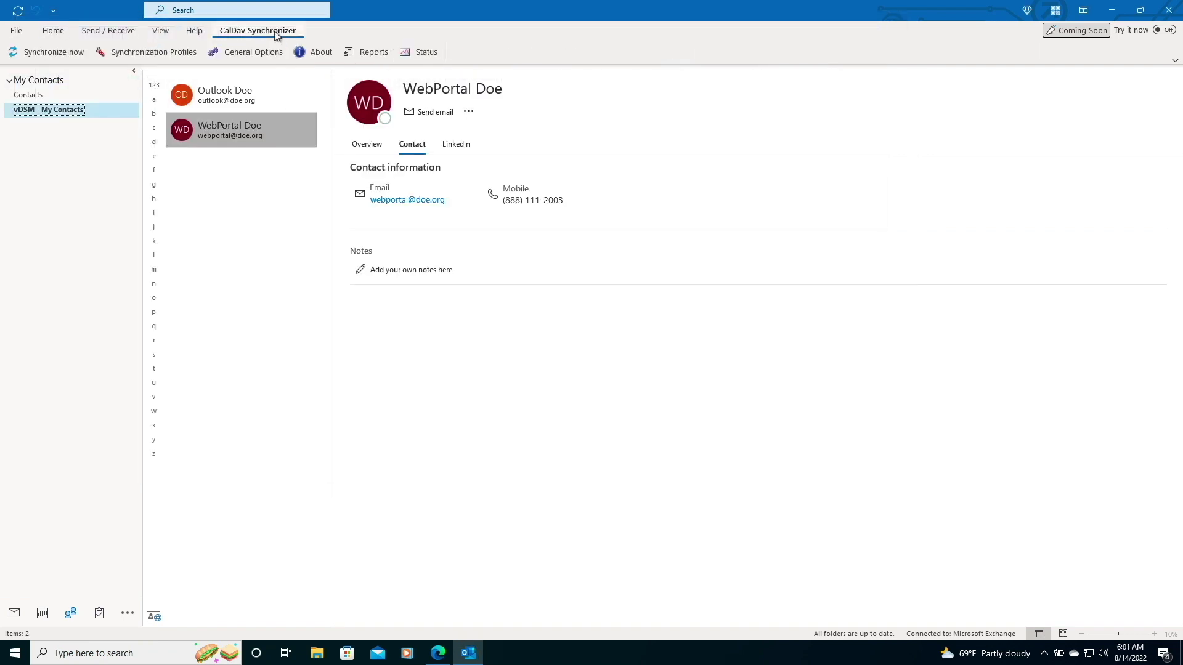
pyautogui.click(64, 59)
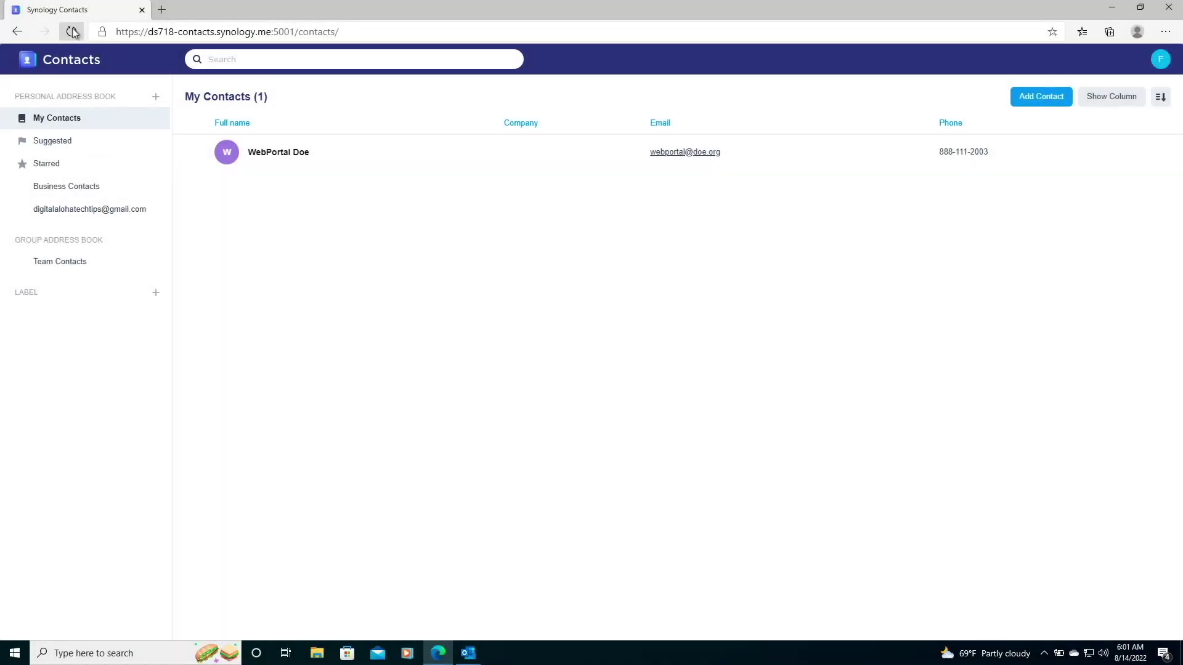
# Reload the Synology Contacts page to pick up the Outlook-created contact.
pyautogui.click(73, 32)
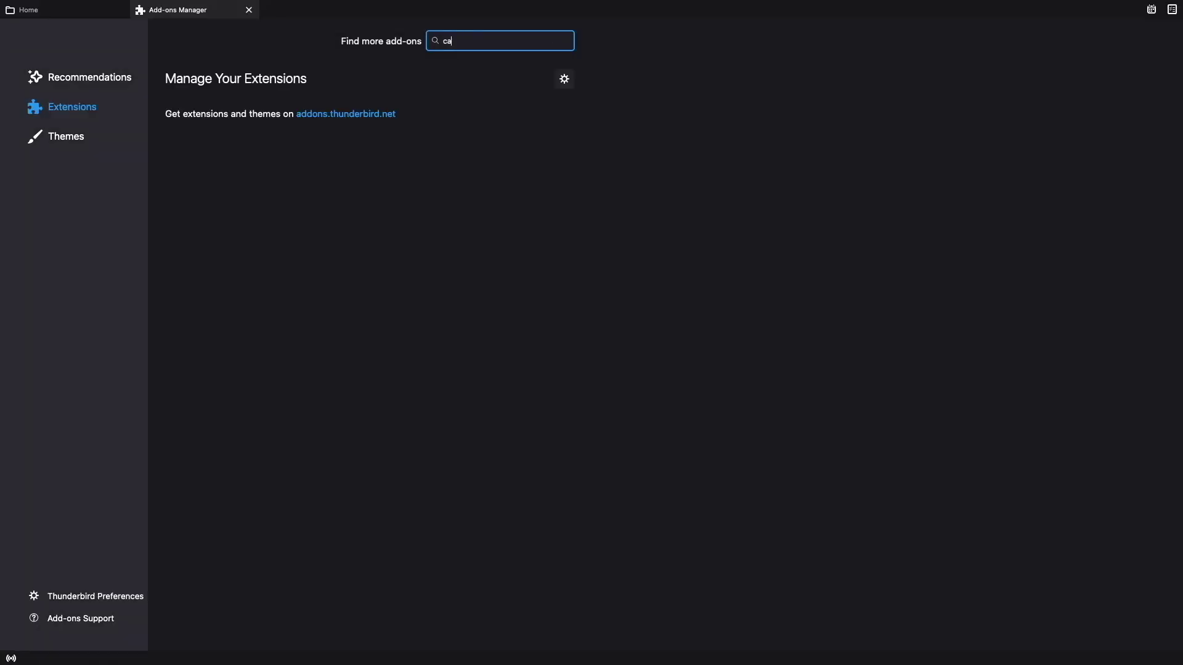
# Search for cardbook, install the CardBook extension, and close the search results.
pyautogui.press('Return')
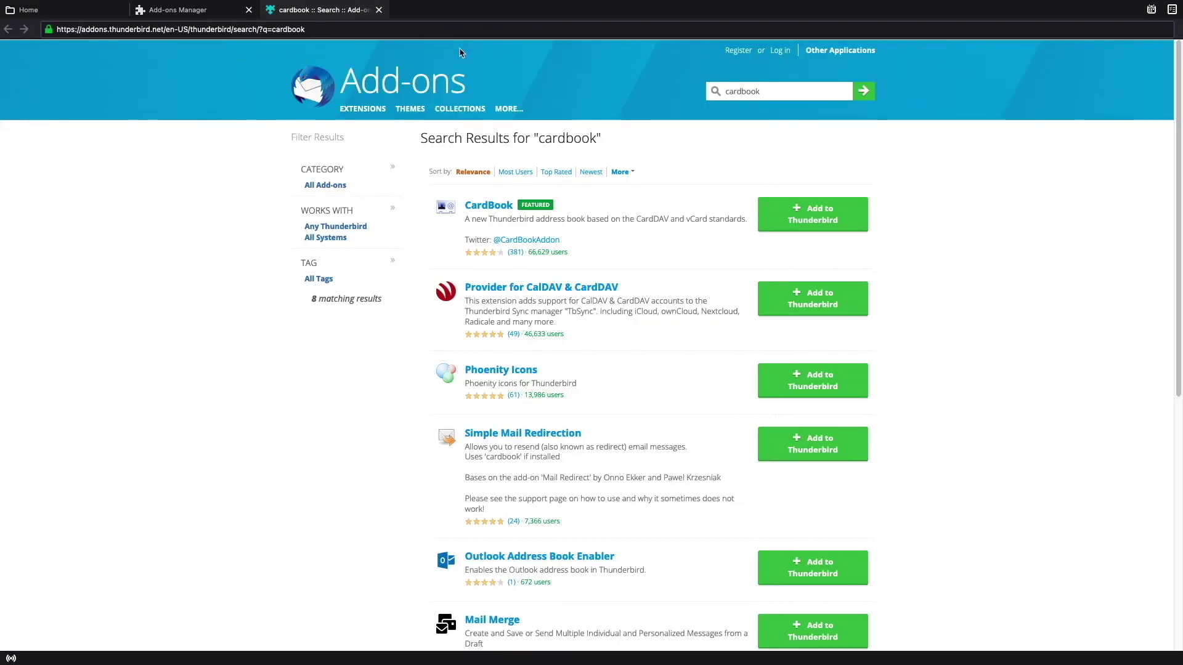
pyautogui.click(827, 220)
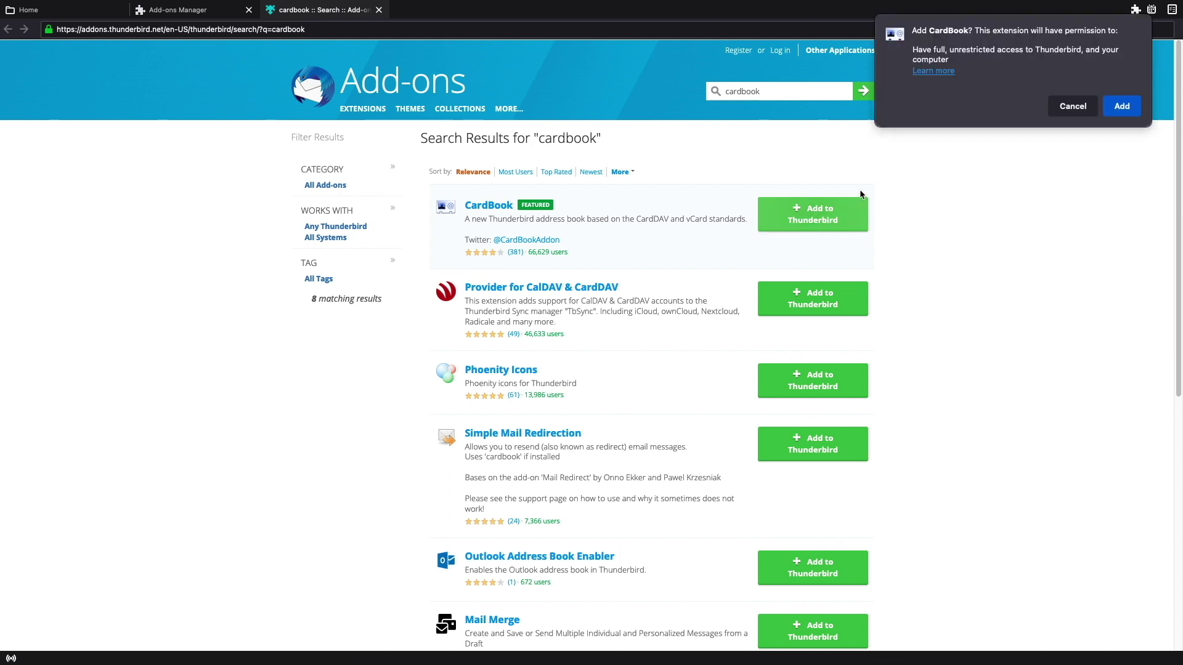
pyautogui.click(1136, 108)
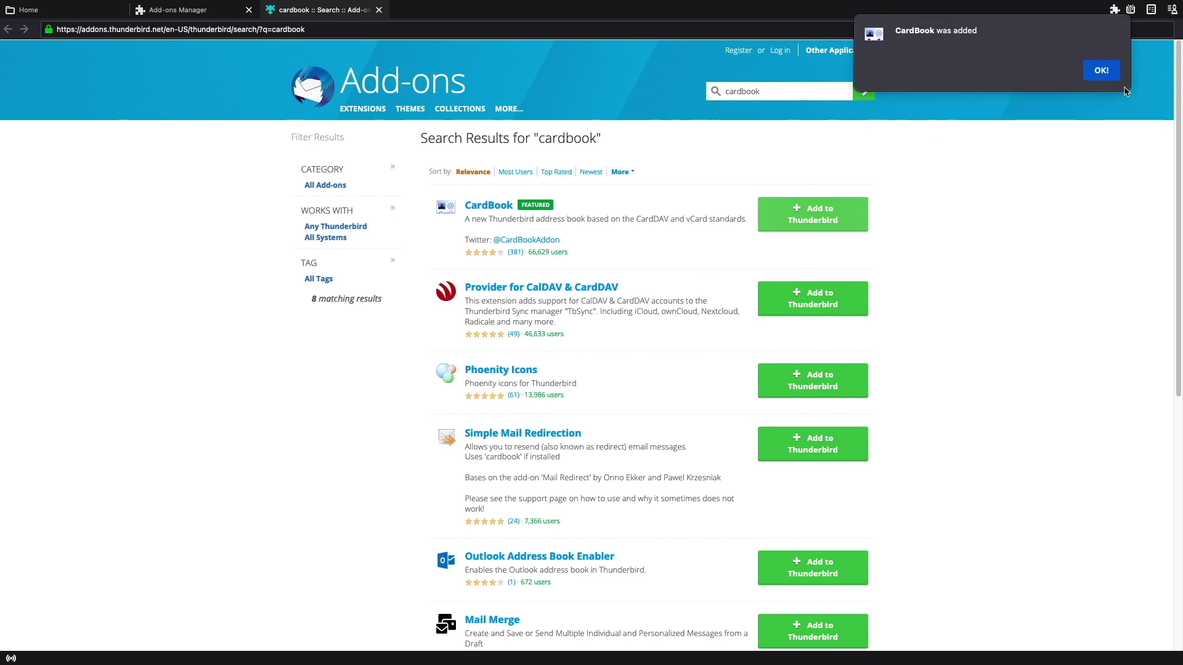
pyautogui.click(1111, 76)
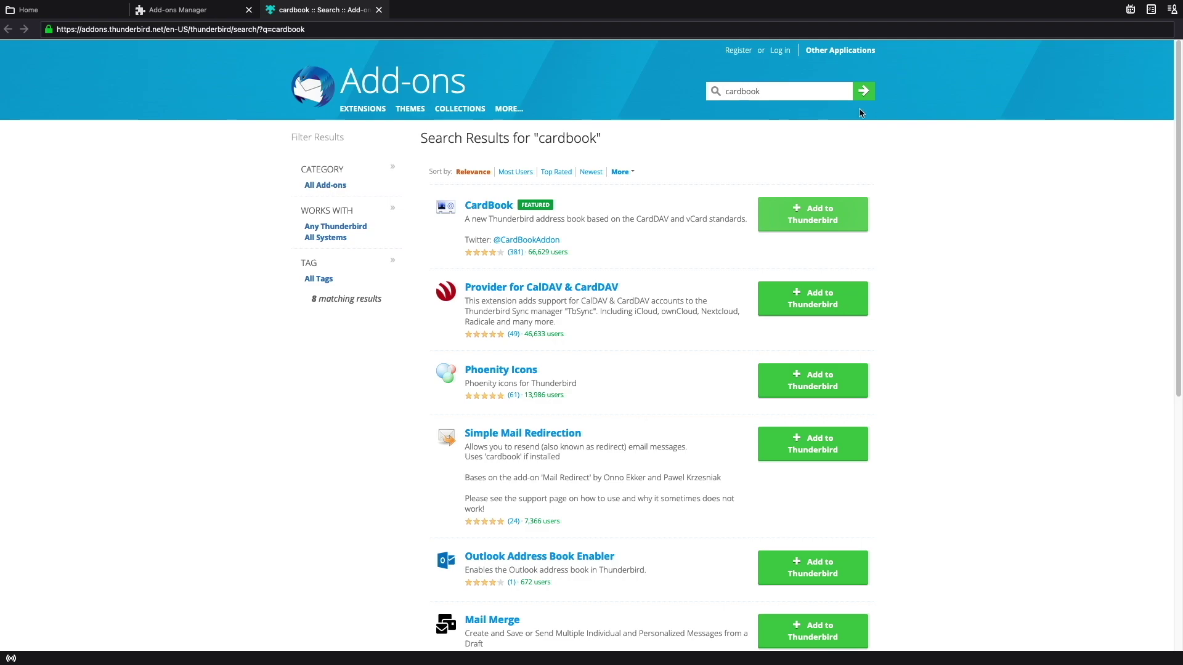
pyautogui.click(379, 10)
# Close the Add-ons Manager and open CardBook from the Tools menu.
pyautogui.click(249, 10)
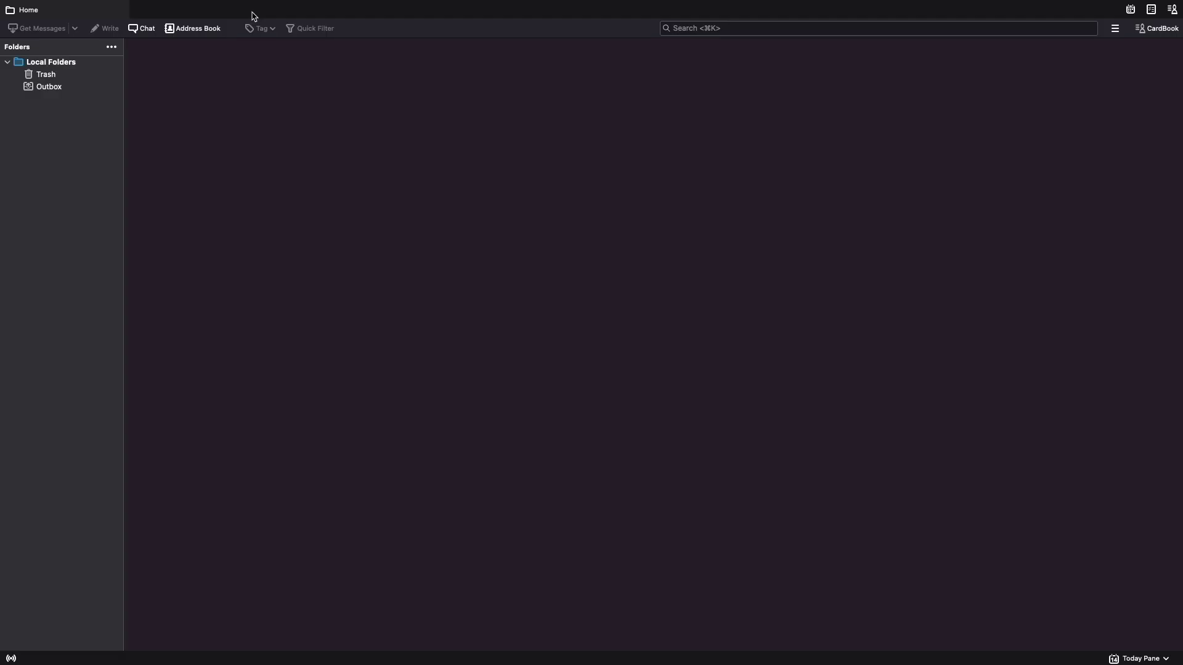
pyautogui.moveTo(294, 3)
pyautogui.click(334, 8)
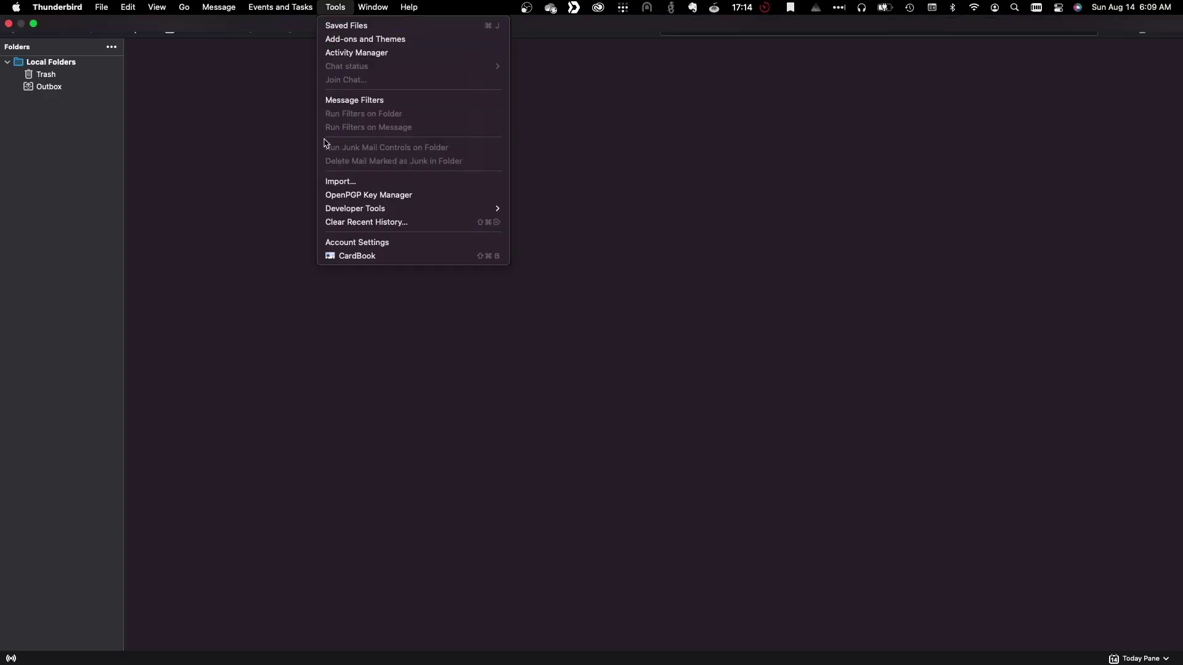
pyautogui.click(347, 257)
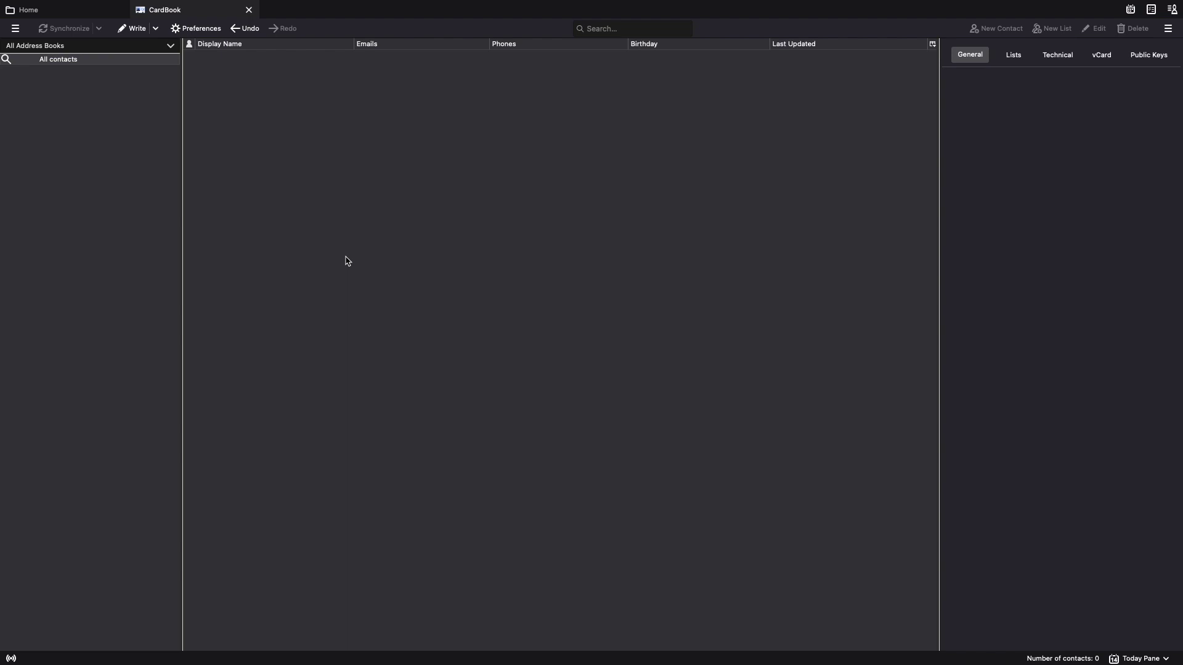
# Start a new address book in CardBook with Remote as its location.
pyautogui.rightClick(143, 196)
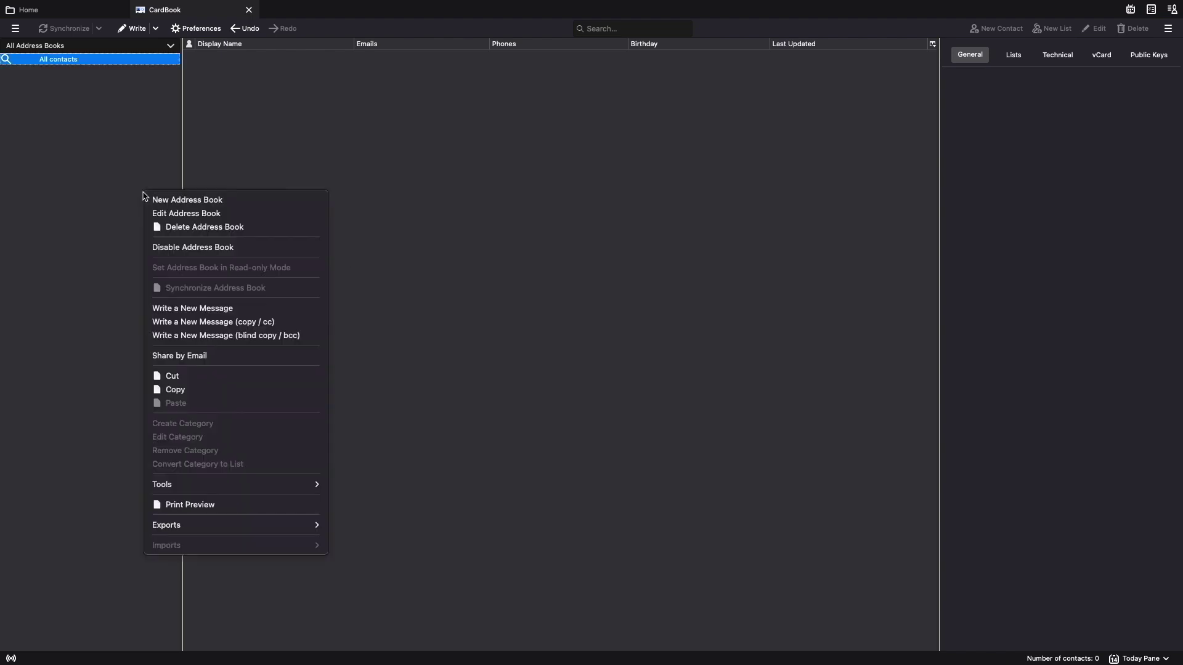
pyautogui.click(206, 203)
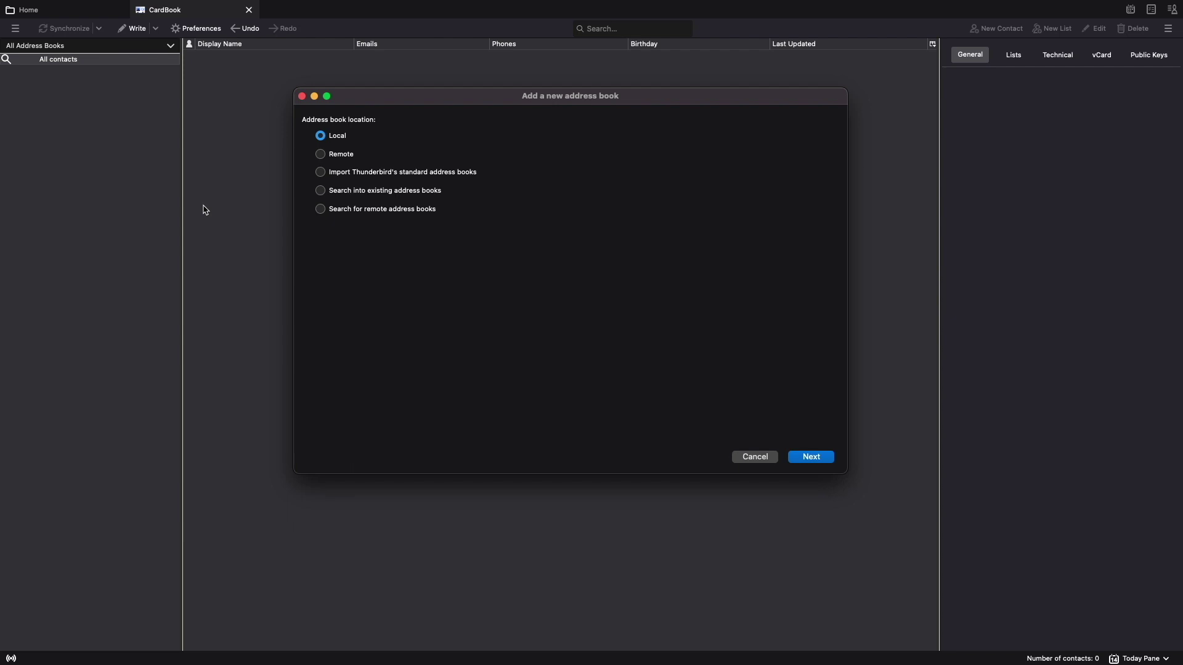
pyautogui.click(320, 155)
# Set the remote type to CardDAV with the pasted server URL and account username and password, then validate.
pyautogui.click(806, 458)
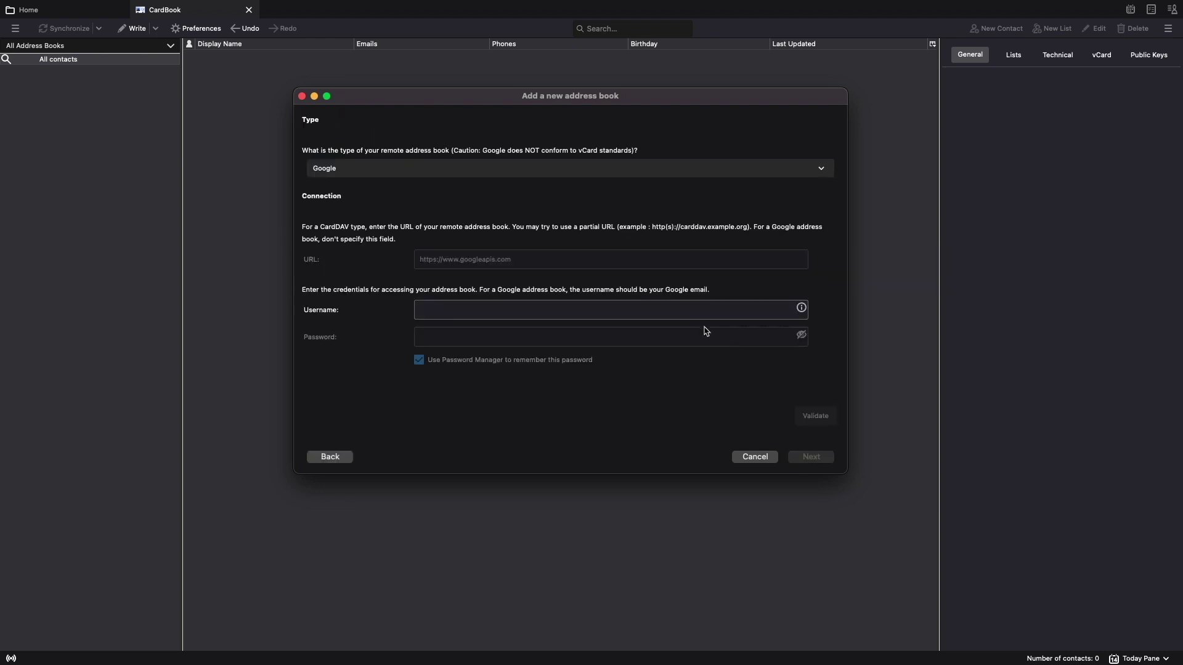
pyautogui.click(601, 175)
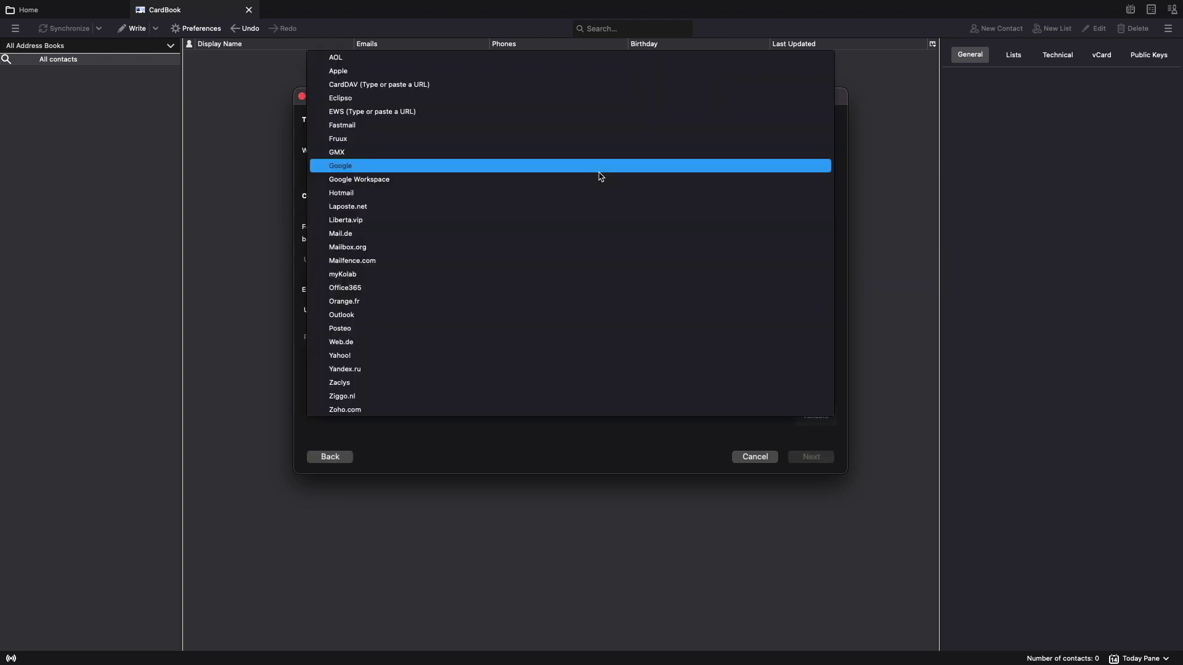
pyautogui.click(533, 85)
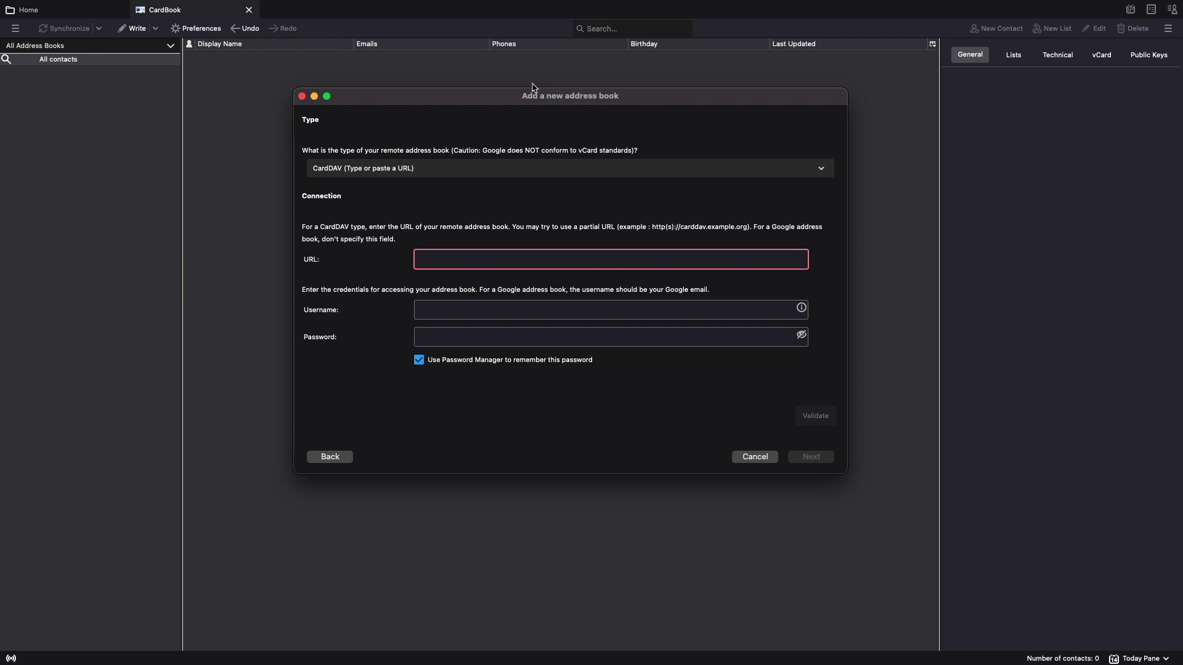
pyautogui.rightClick(537, 263)
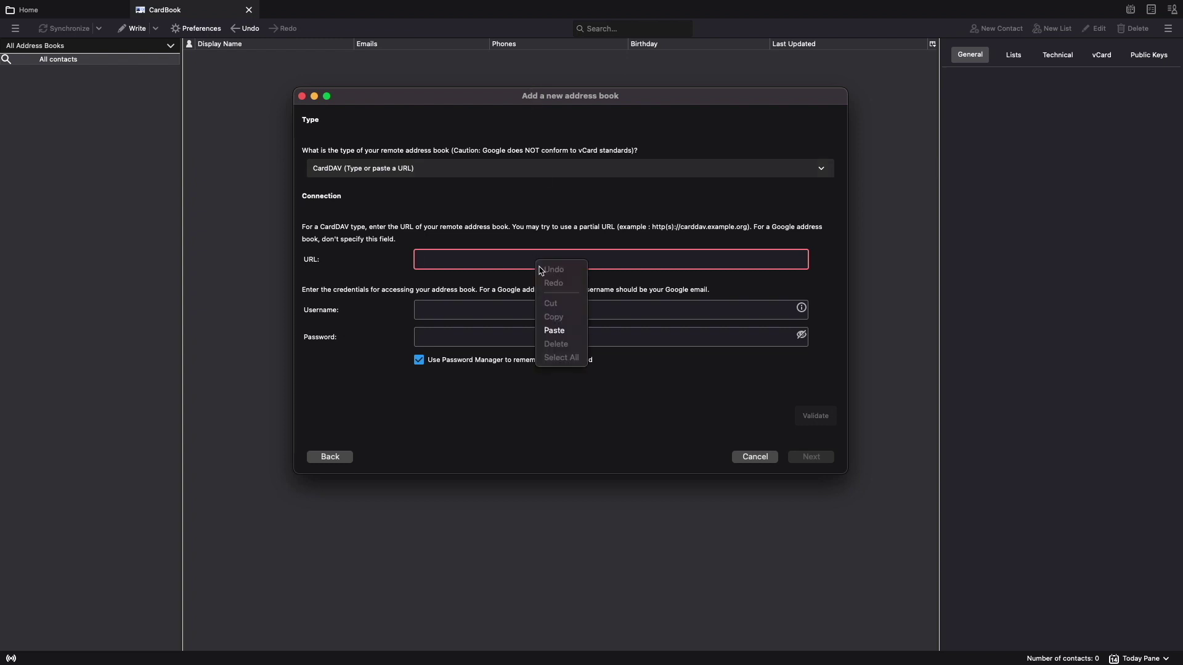
pyautogui.click(557, 331)
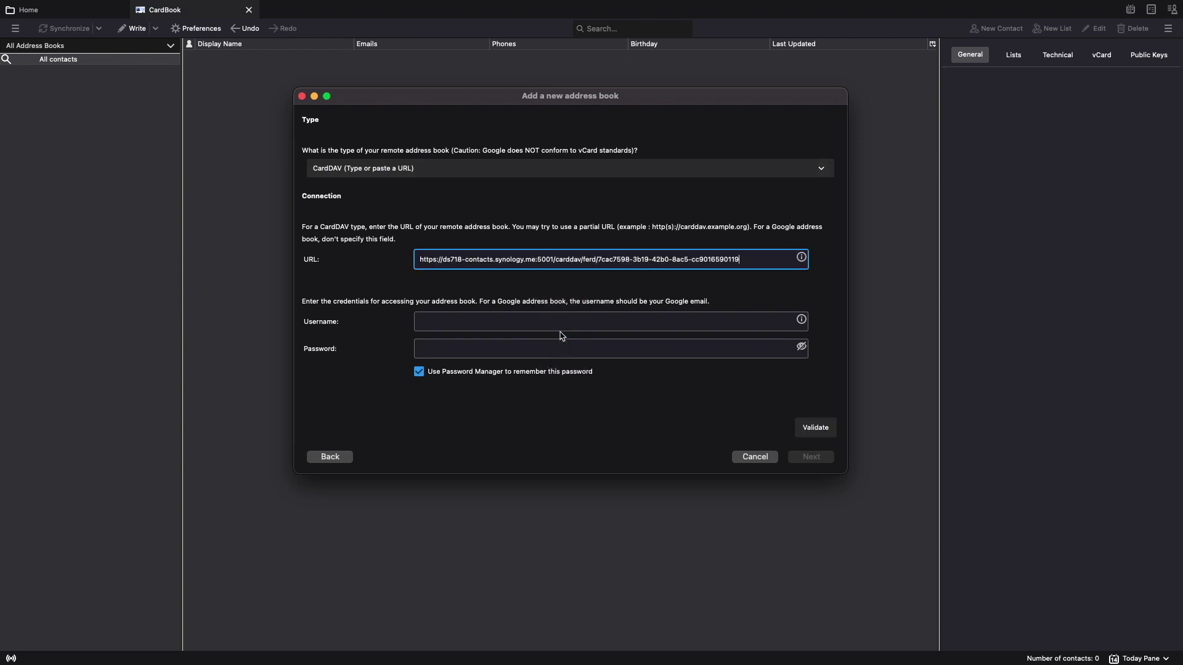
pyautogui.click(573, 323)
pyautogui.write('ferd')
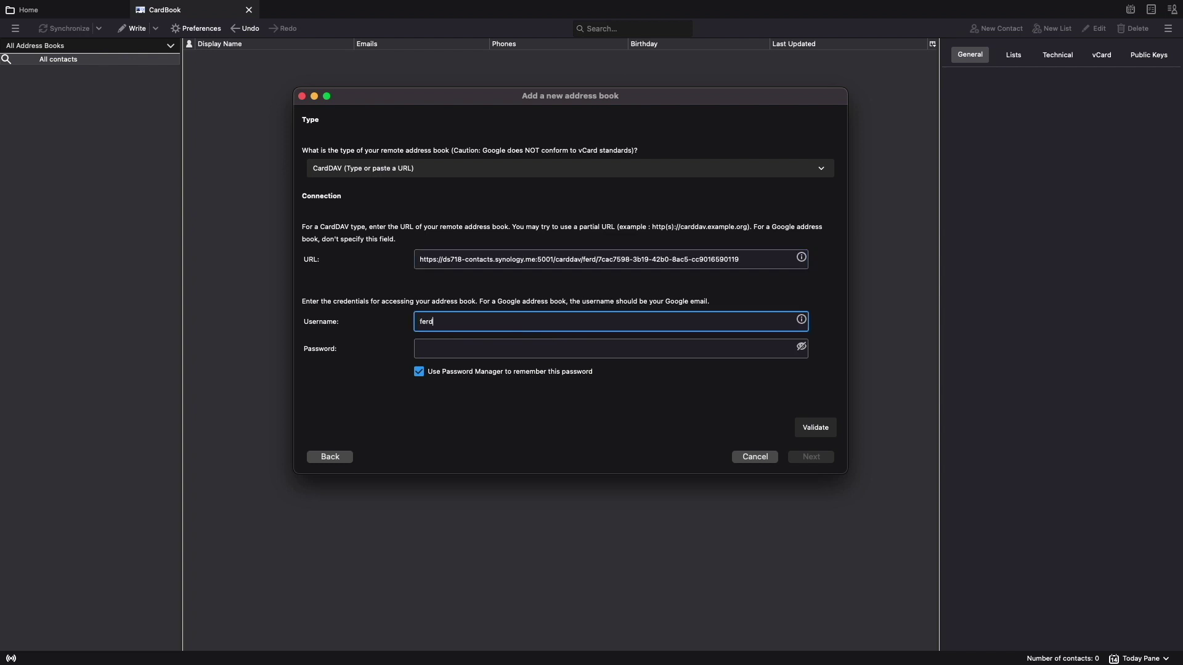
pyautogui.press('Tab')
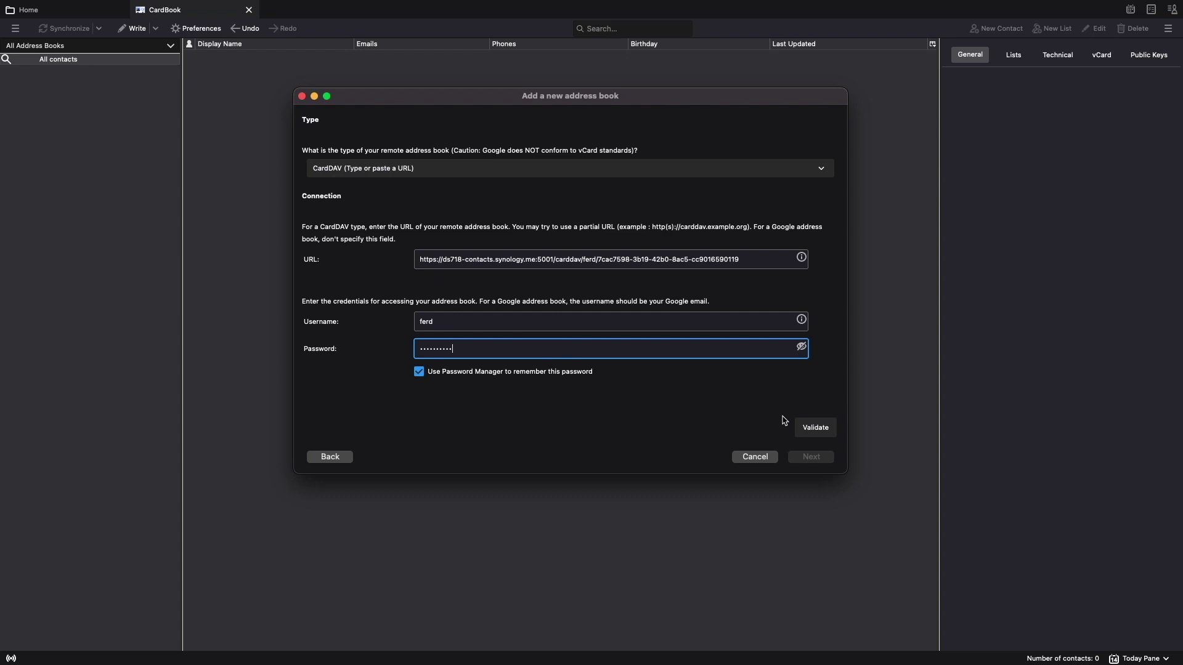
pyautogui.click(815, 427)
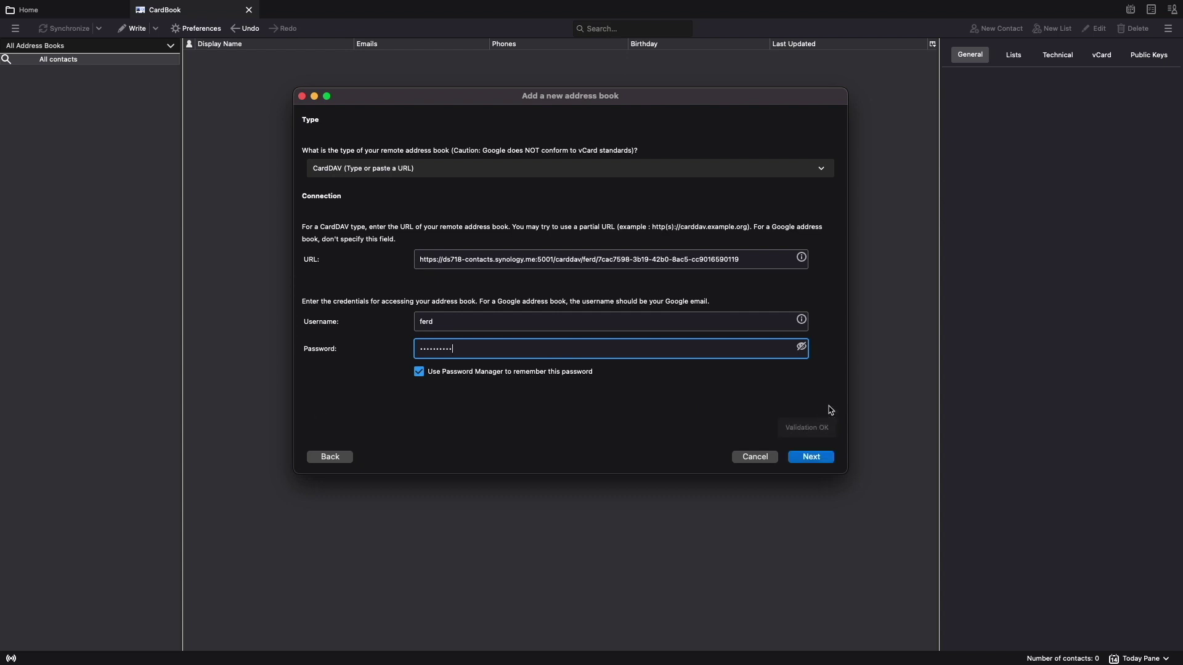
# Name the address book 'vDSM - My Contacts' and create it.
pyautogui.click(811, 457)
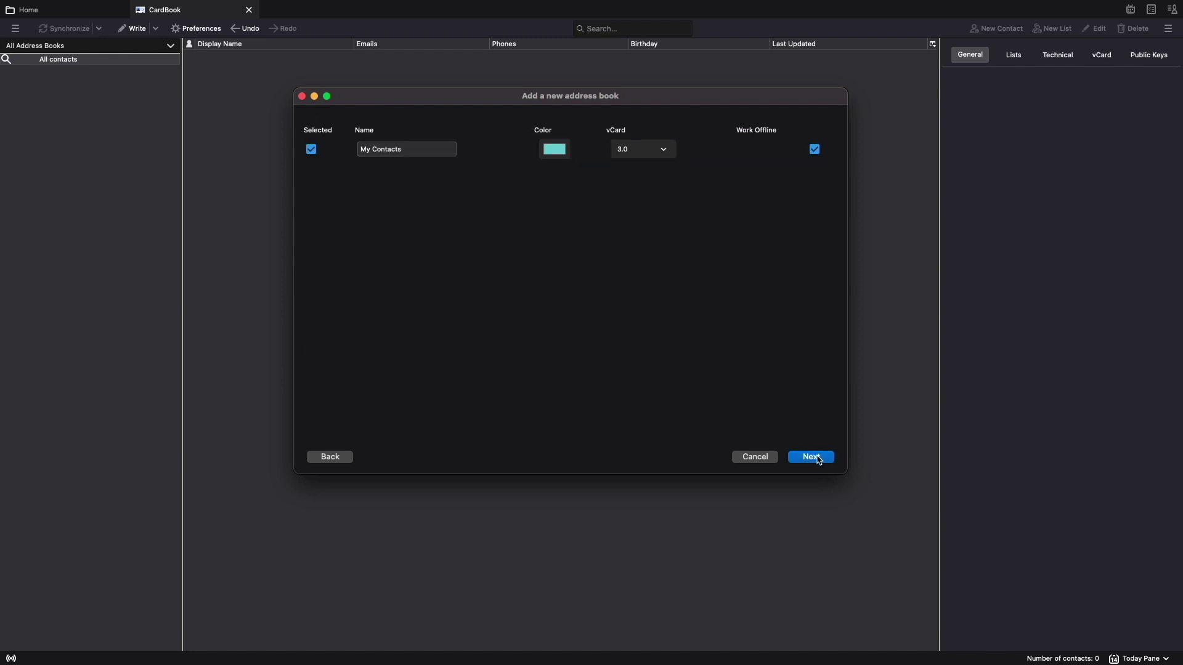
pyautogui.click(362, 150)
pyautogui.write('vDSM -')
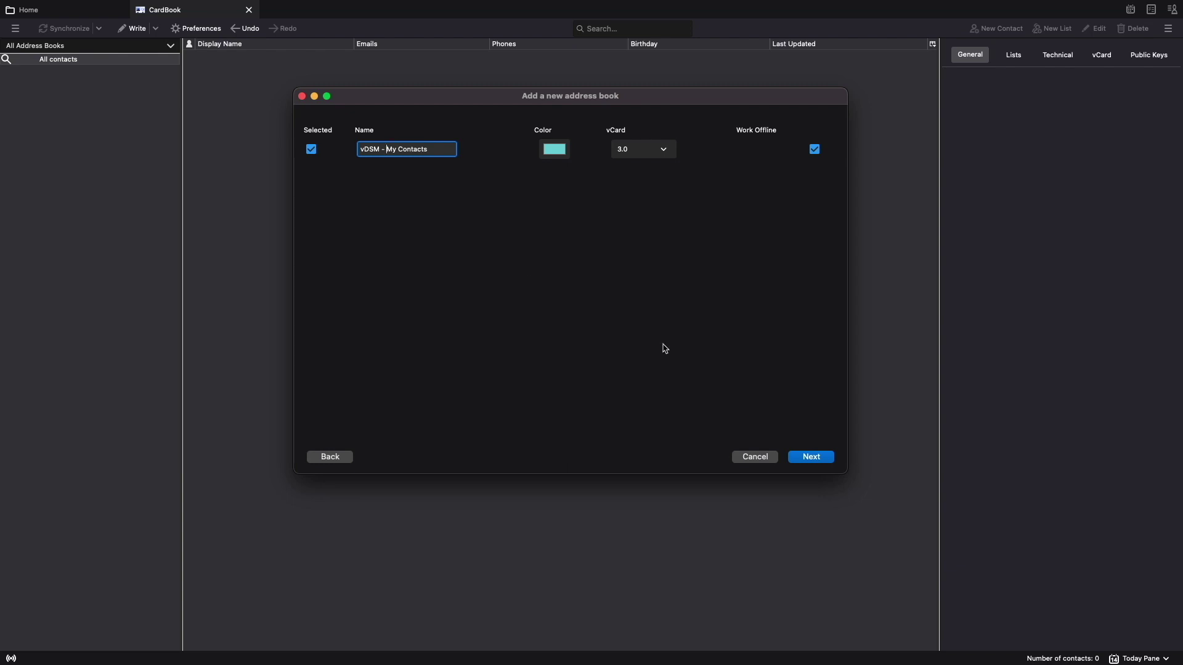
pyautogui.click(811, 458)
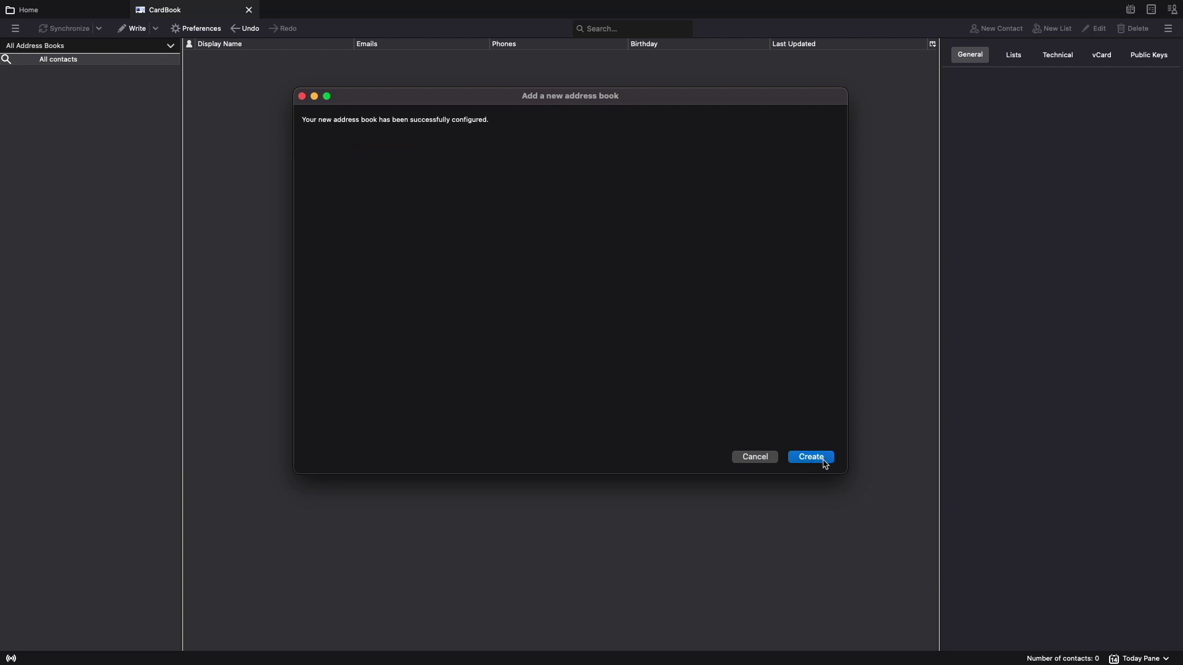
pyautogui.click(823, 462)
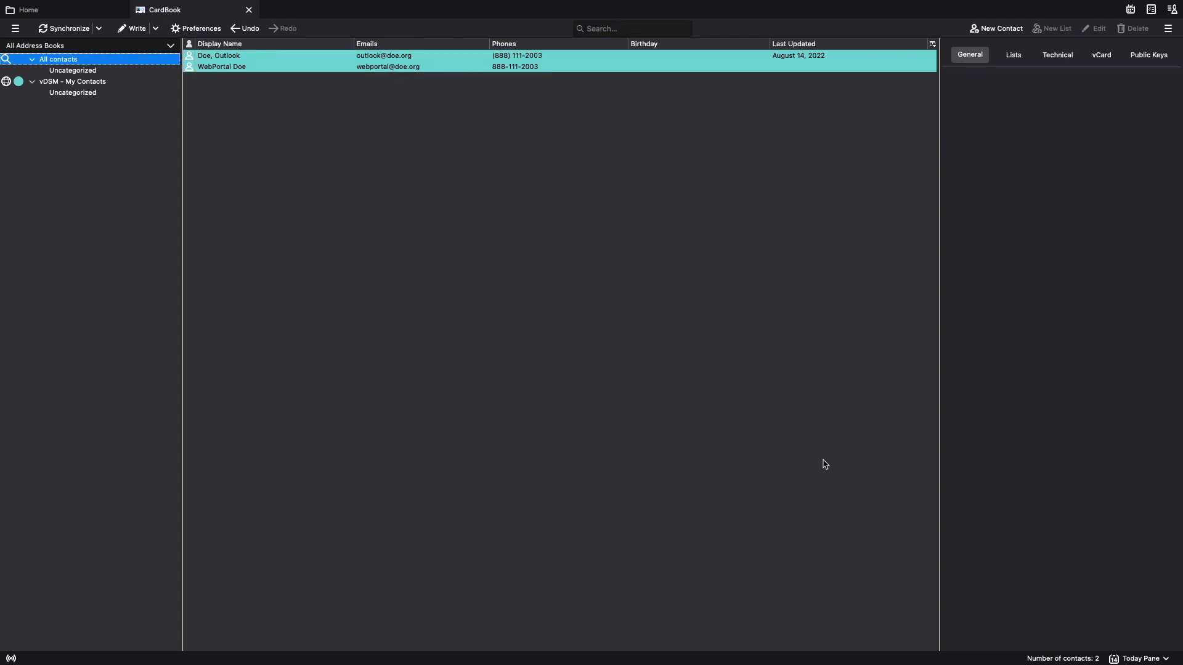
# Add and save a CardBook contact with family name, given name, e-mail address and phone number.
pyautogui.click(997, 28)
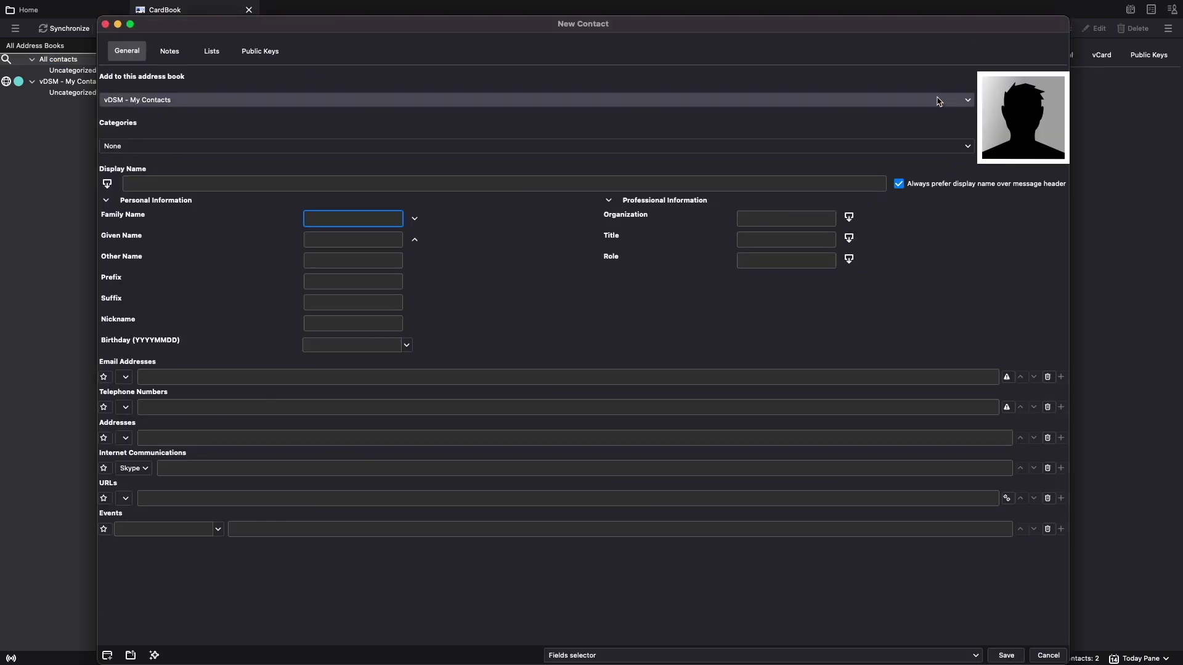
pyautogui.write('Doe')
pyautogui.press('Tab')
pyautogui.write('Thunder')
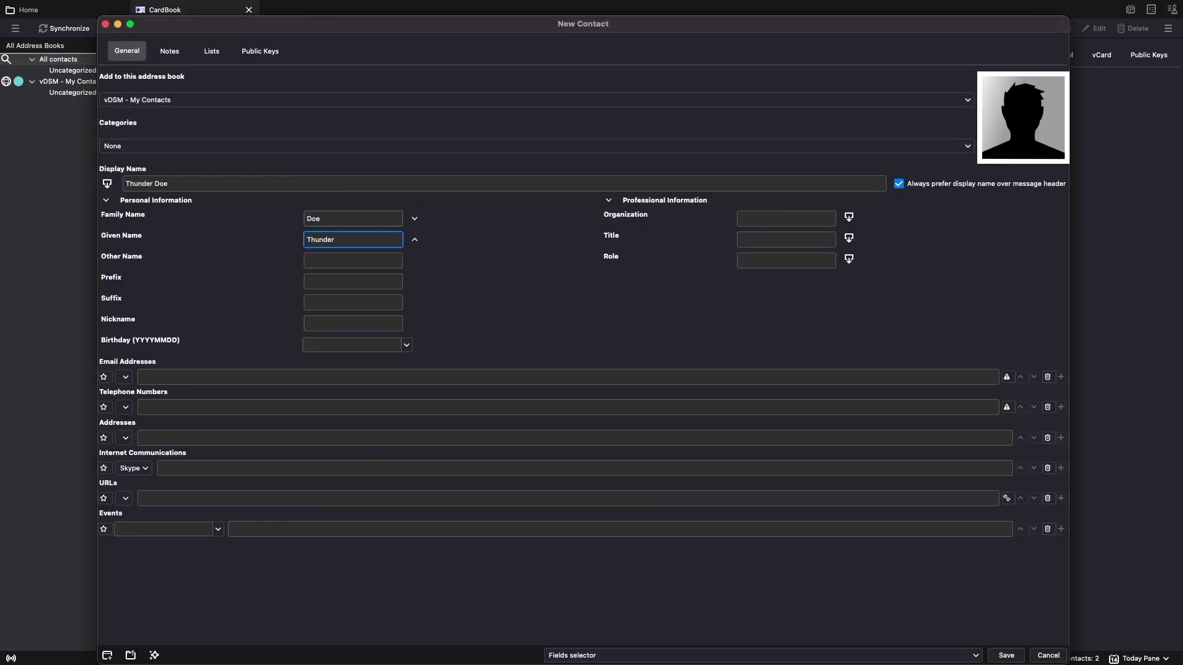
pyautogui.write('bird')
pyautogui.click(231, 377)
pyautogui.click(230, 406)
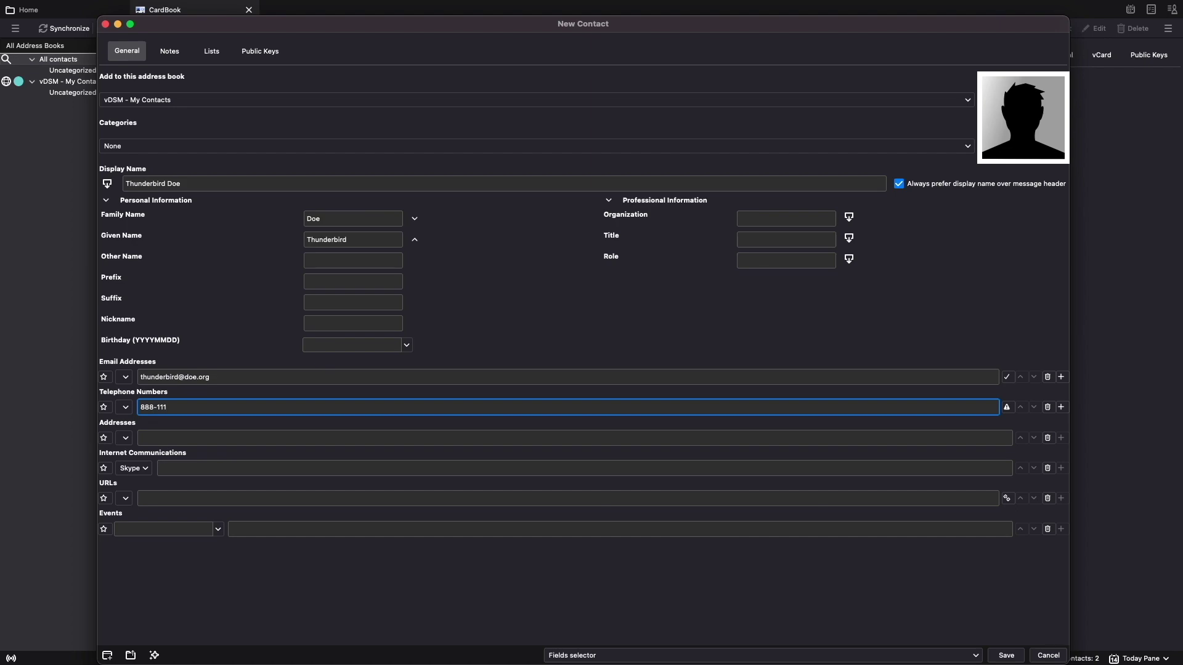
pyautogui.click(1009, 656)
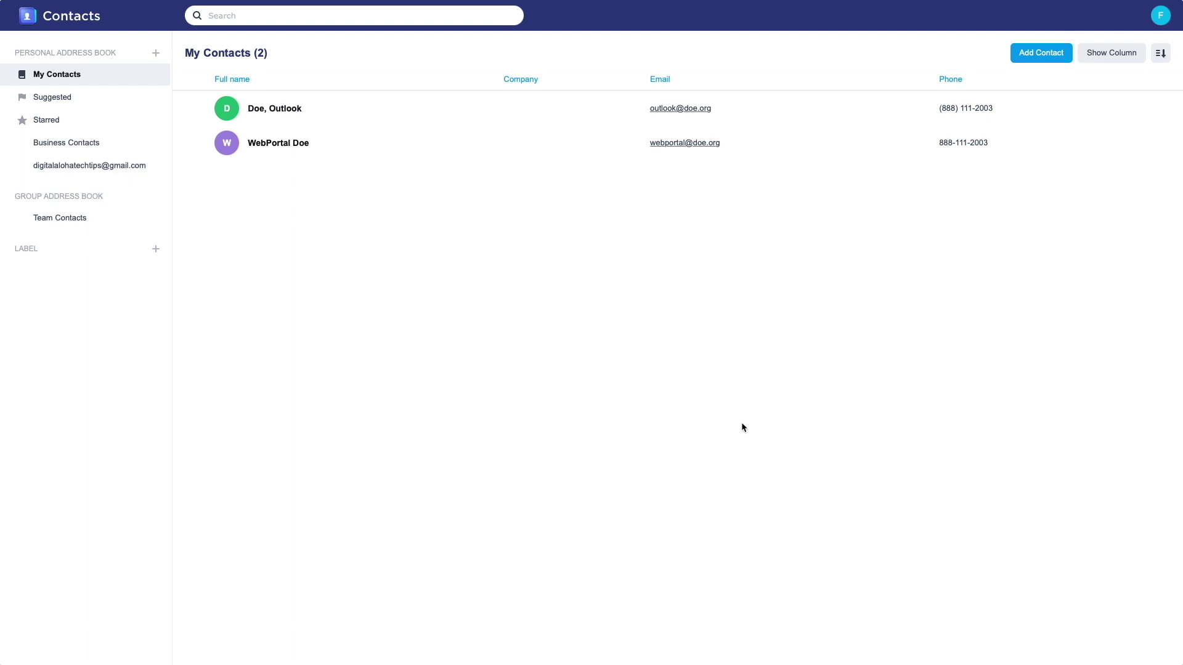
# Reload the Synology Contacts page in Safari to check for the Thunderbird contact.
pyautogui.moveTo(614, 12)
pyautogui.click(825, 32)
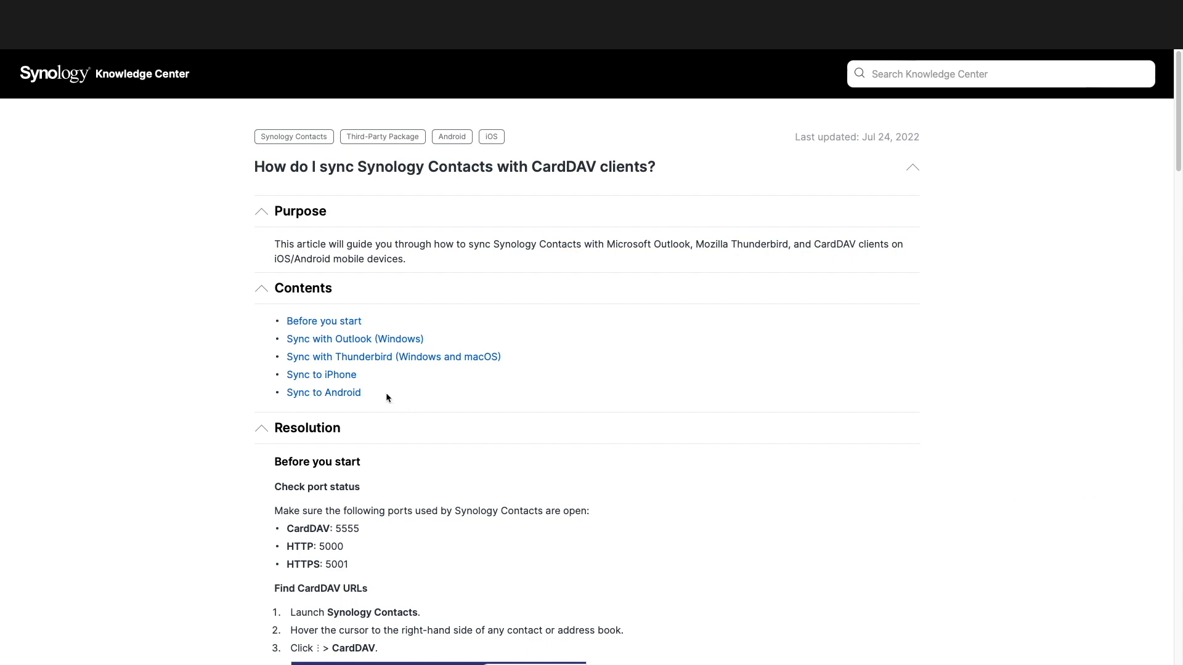
# Jump to the Sync to iPhone section and scroll down to the article's end.
pyautogui.click(339, 376)
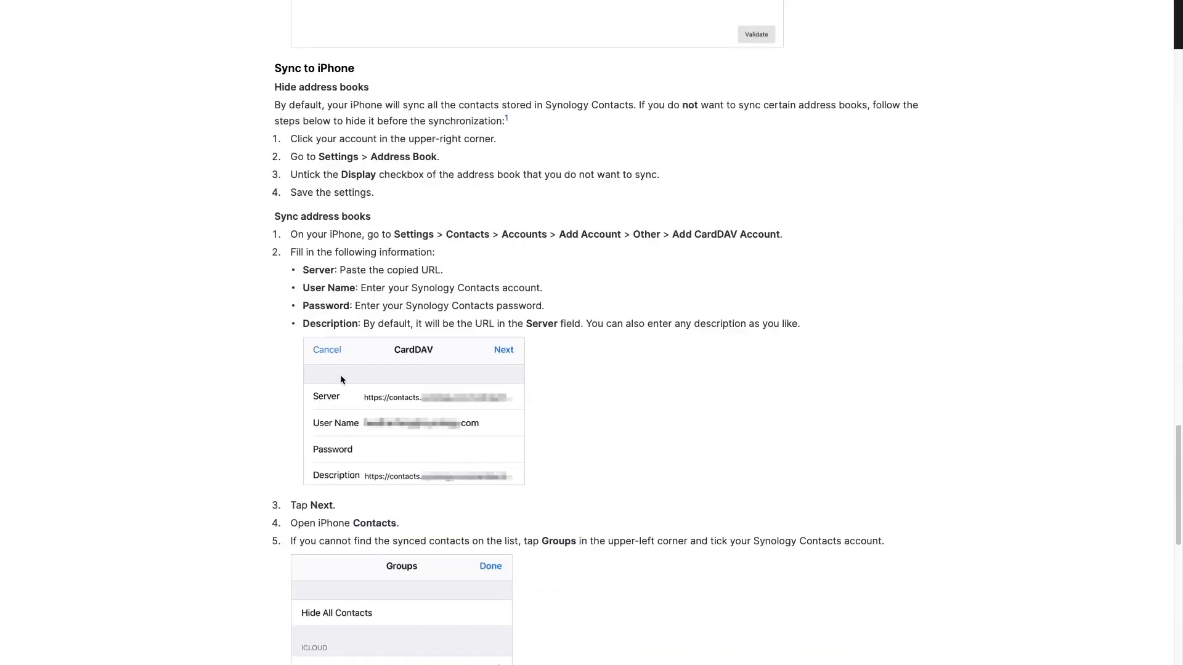
pyautogui.scroll(-1, 228, 386)
pyautogui.scroll(-3, 228, 389)
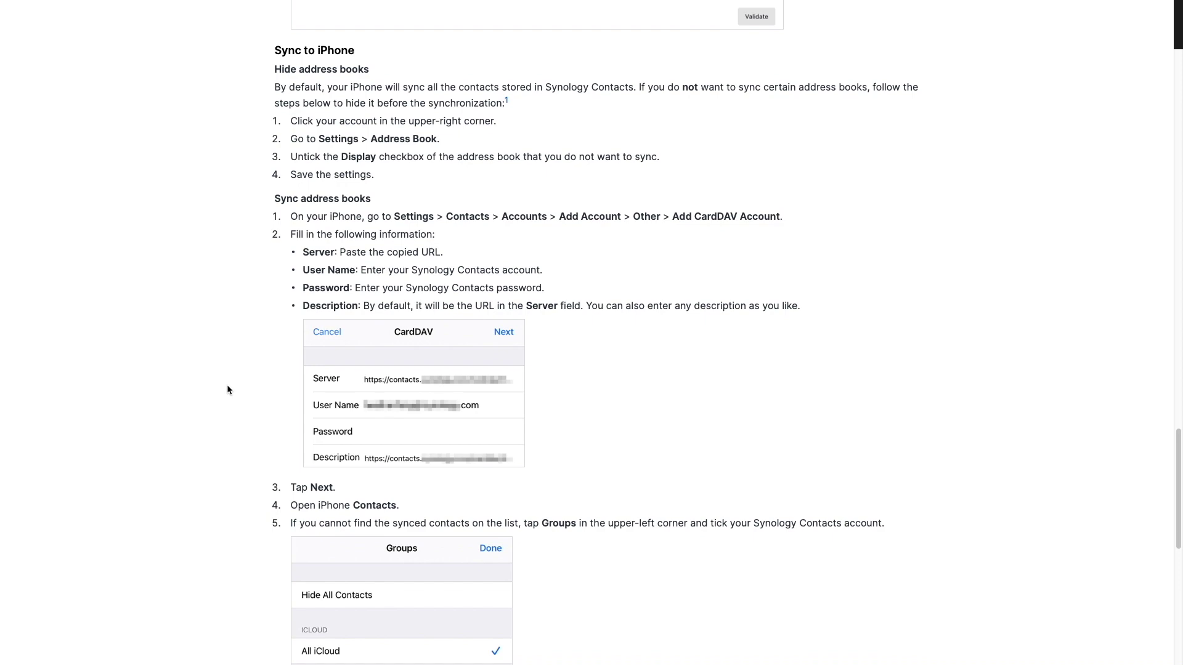
pyautogui.scroll(-4, 228, 390)
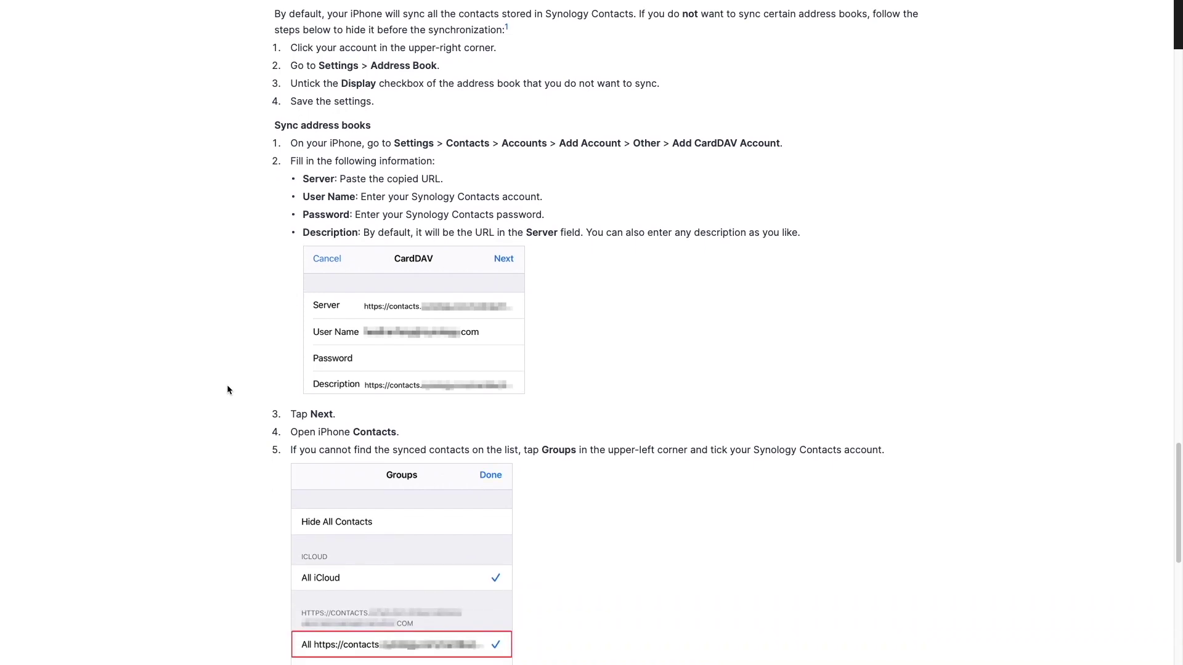
pyautogui.scroll(-3, 227, 389)
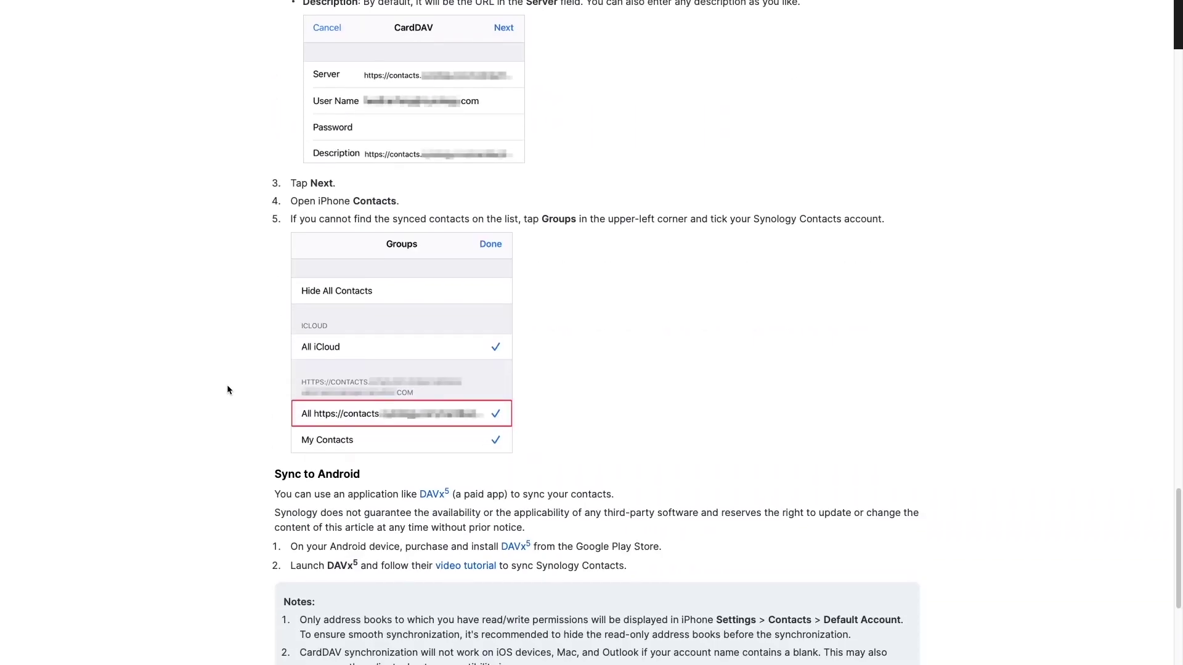
pyautogui.scroll(-2, 227, 389)
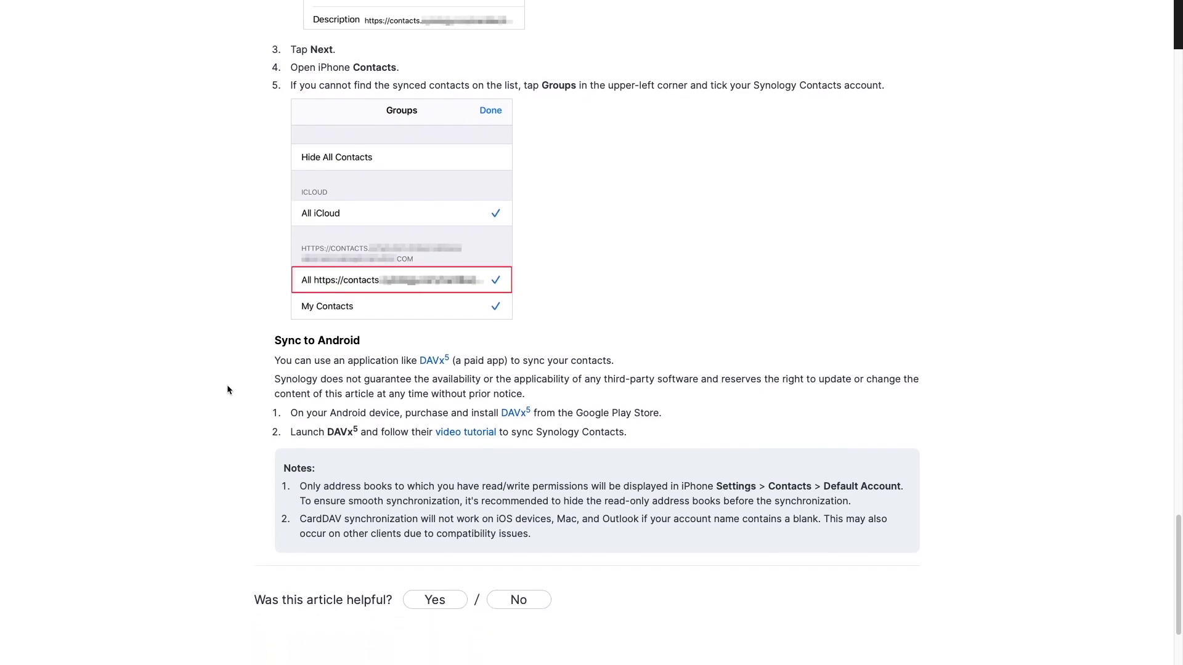
pyautogui.scroll(-3, 227, 389)
pyautogui.scroll(-2, 227, 389)
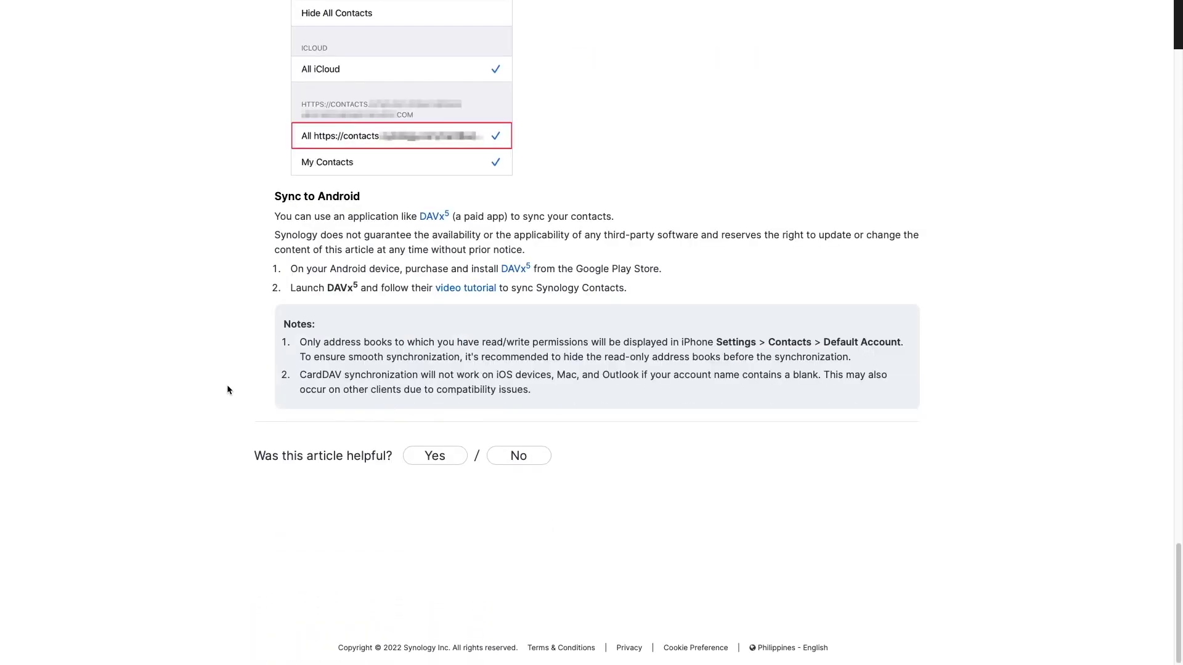